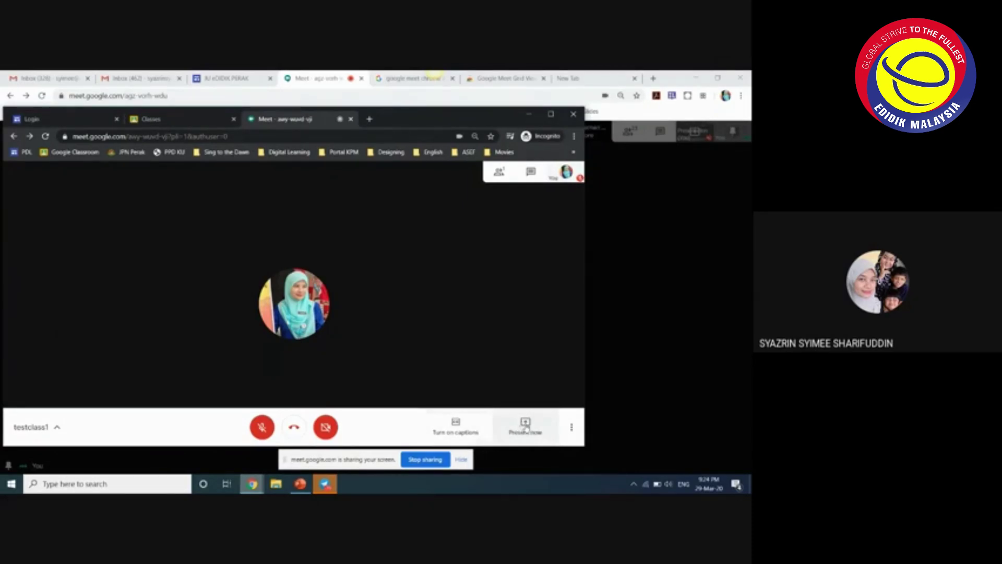
# - Admit the waiting participant from the main meeting window, then bring the testclass1 call window back
pyautogui.click(527, 431)
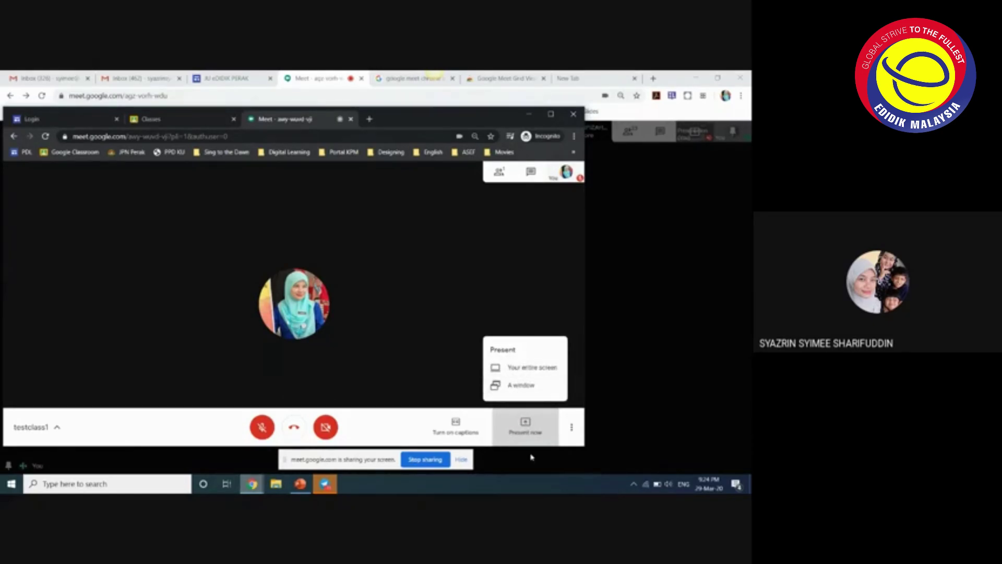
pyautogui.click(531, 457)
pyautogui.click(463, 320)
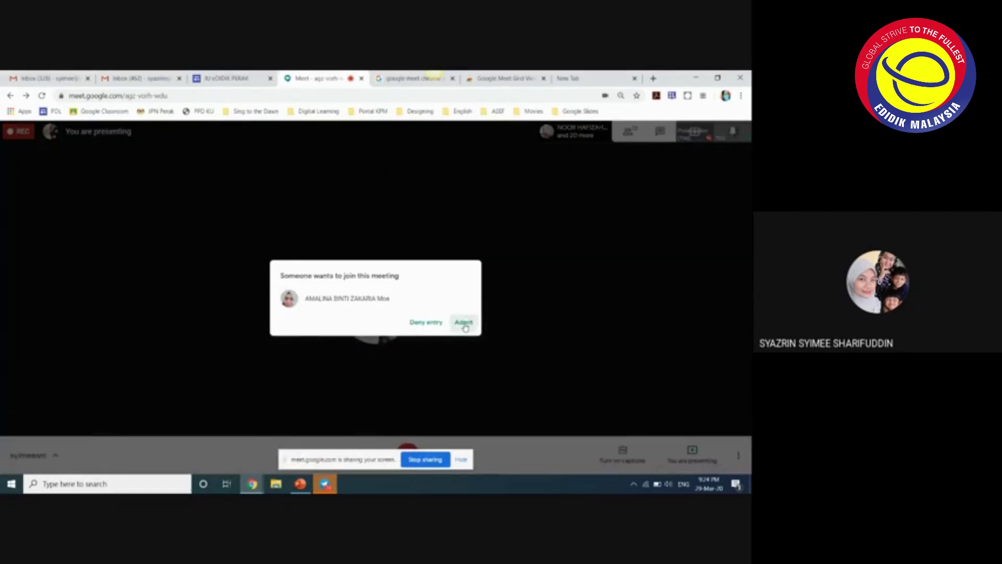
pyautogui.click(464, 323)
pyautogui.moveTo(253, 484)
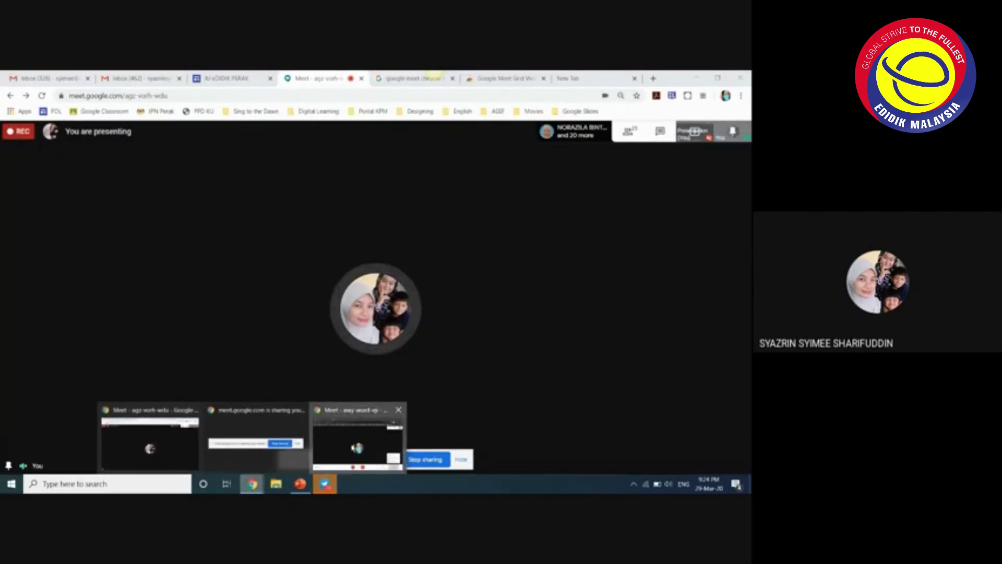
pyautogui.click(357, 441)
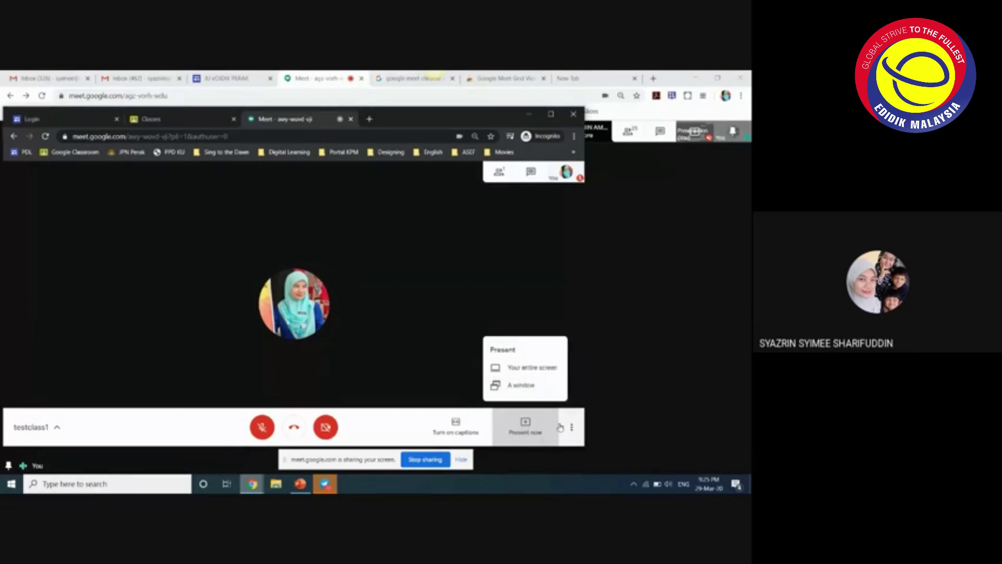
# - Close the Present menu without sharing and open the More options menu
pyautogui.click(349, 403)
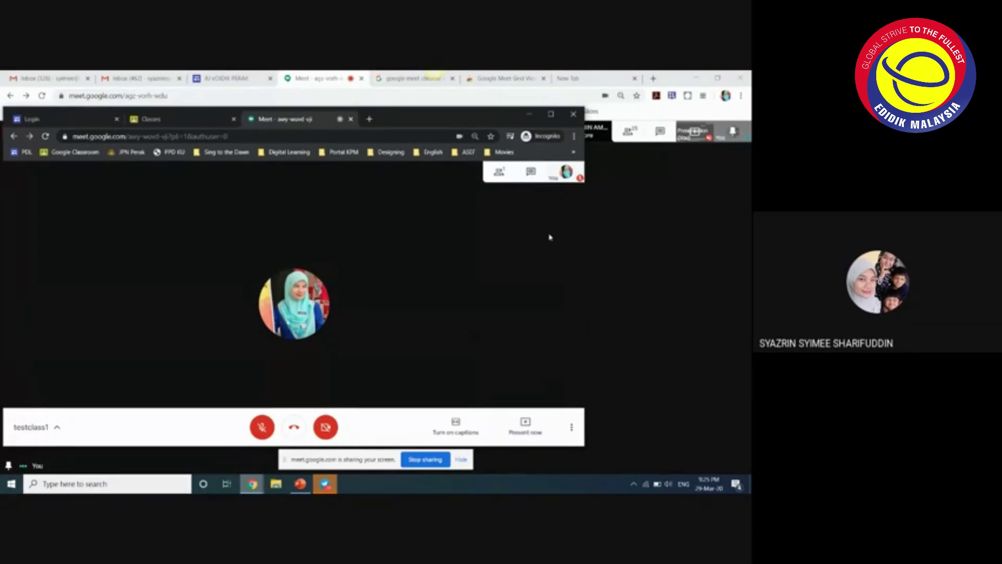
pyautogui.click(572, 428)
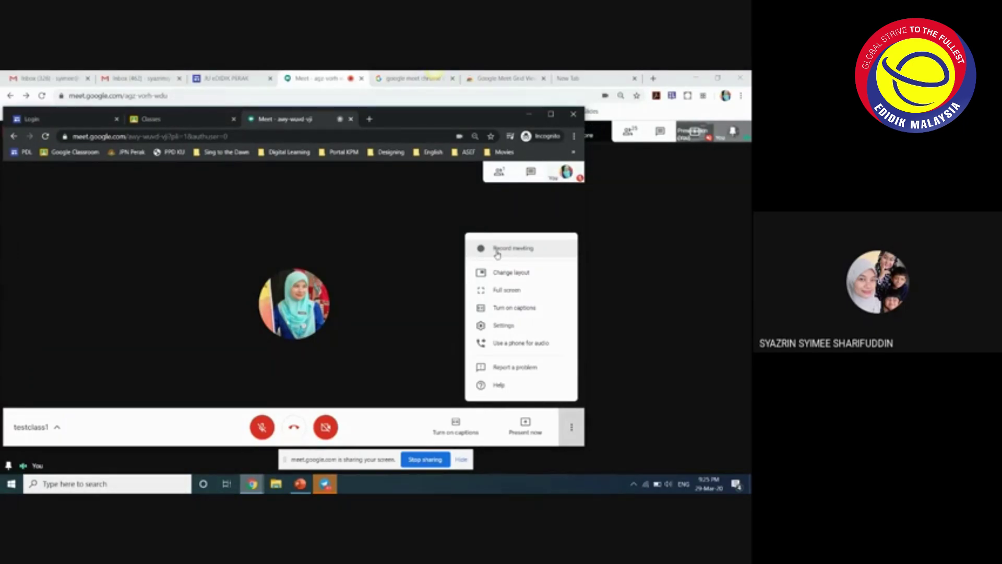
# - Choose Record meeting for testclass1 and accept the recording consent notice
pyautogui.click(497, 254)
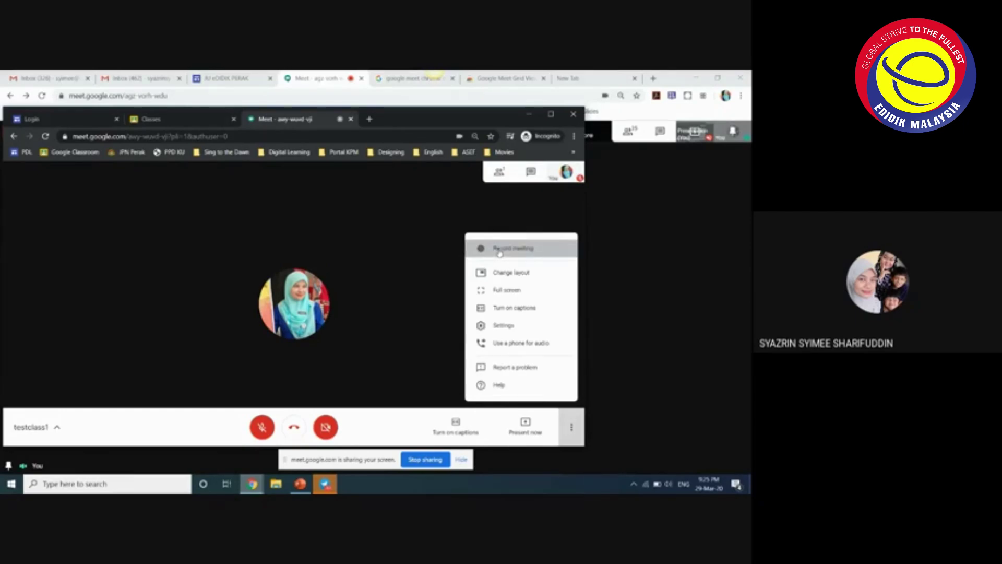
pyautogui.click(397, 344)
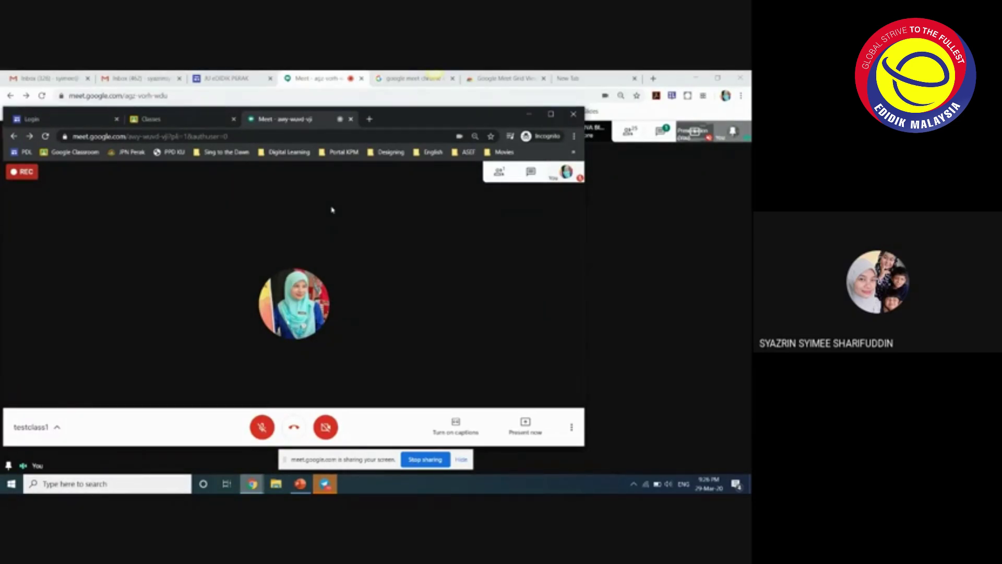
pyautogui.click(572, 428)
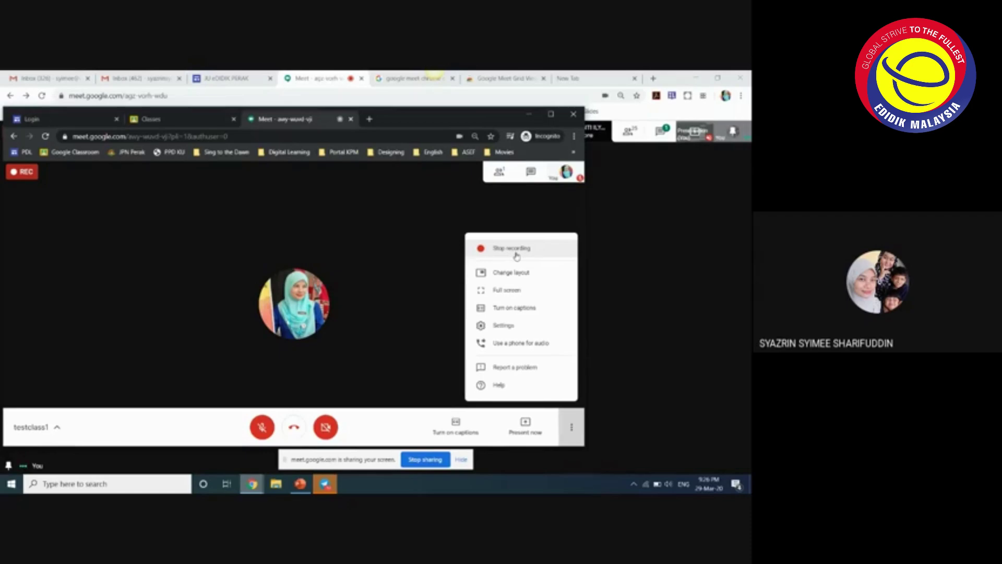
# - Choose Stop recording and confirm it so the recording is saved to Drive
pyautogui.click(516, 255)
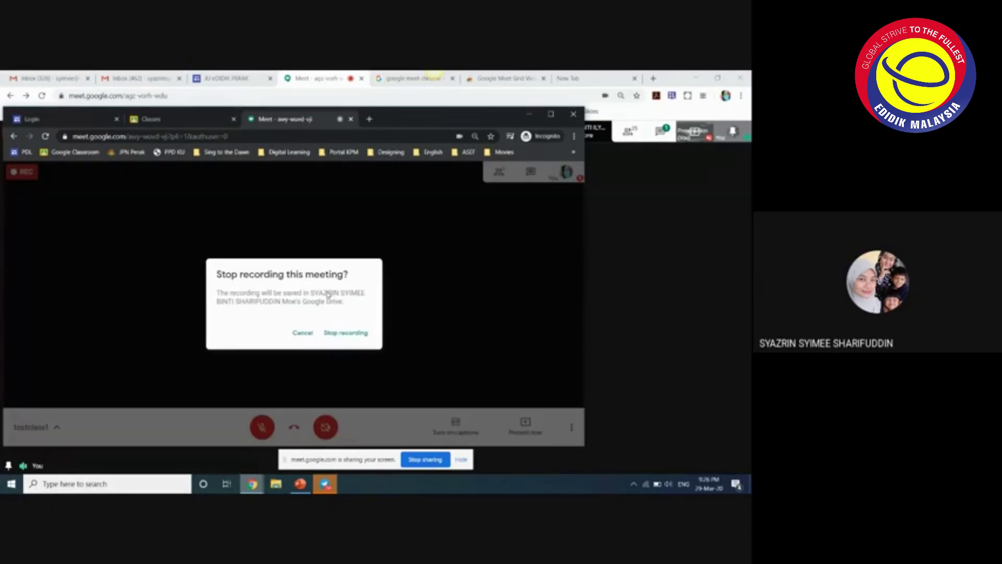
pyautogui.click(346, 334)
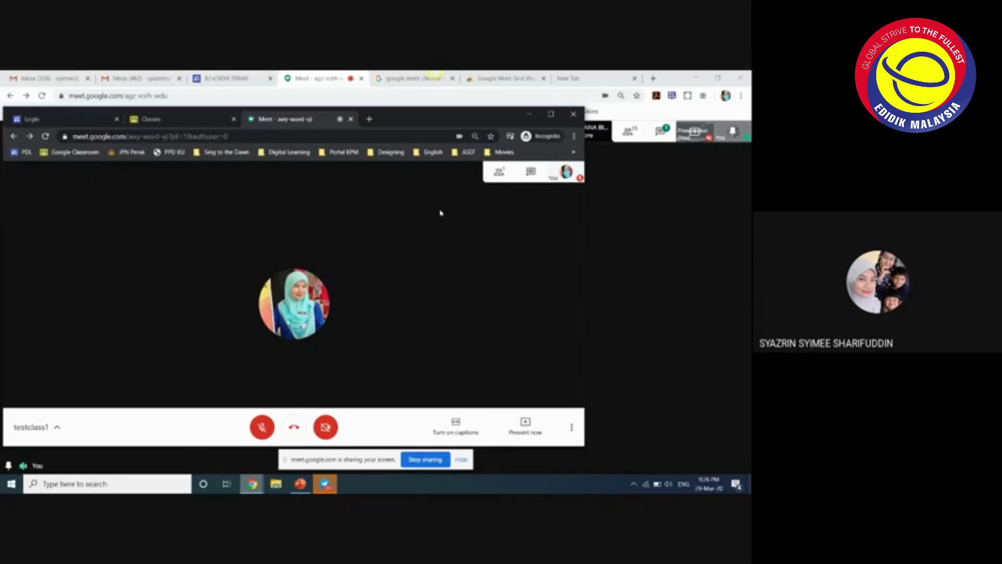
pyautogui.click(573, 429)
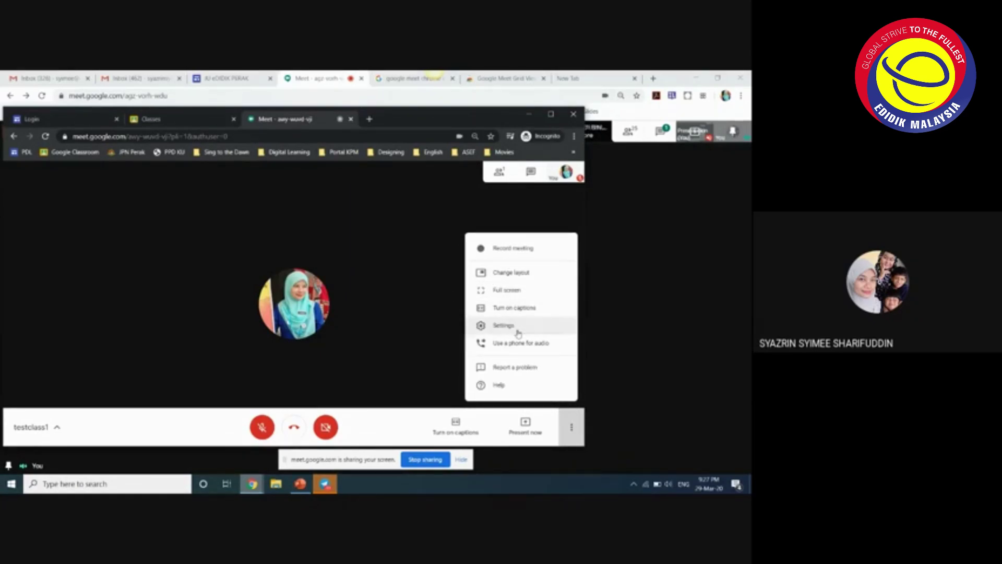
pyautogui.click(441, 369)
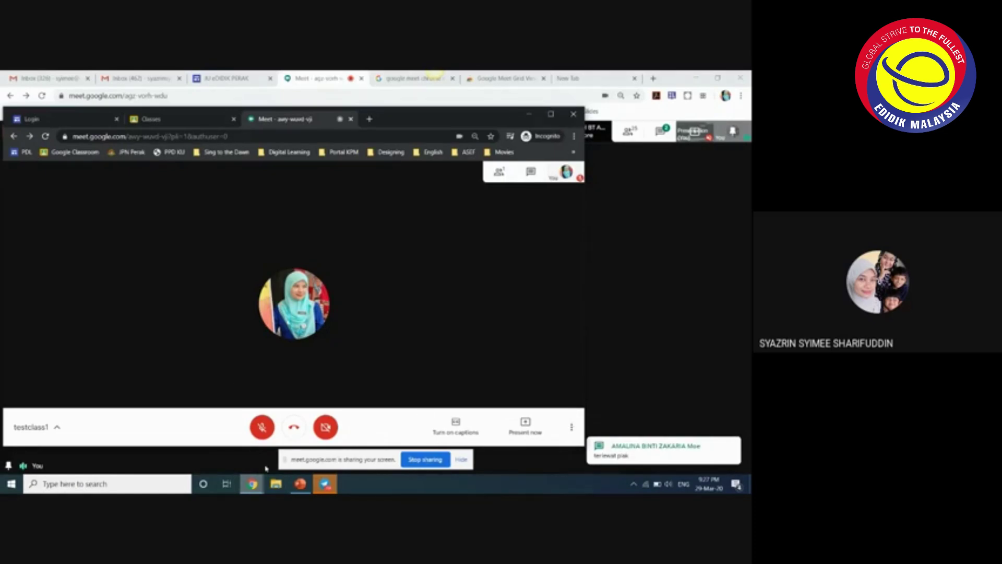
pyautogui.click(252, 484)
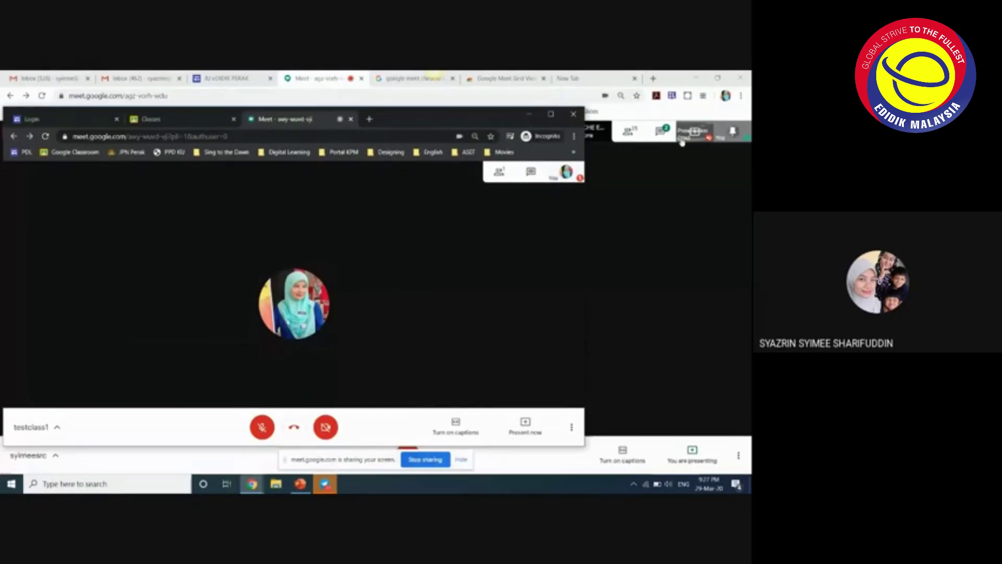
# - Minimize the testclass1 window to view the main meeting's chat, then restore it
pyautogui.click(528, 114)
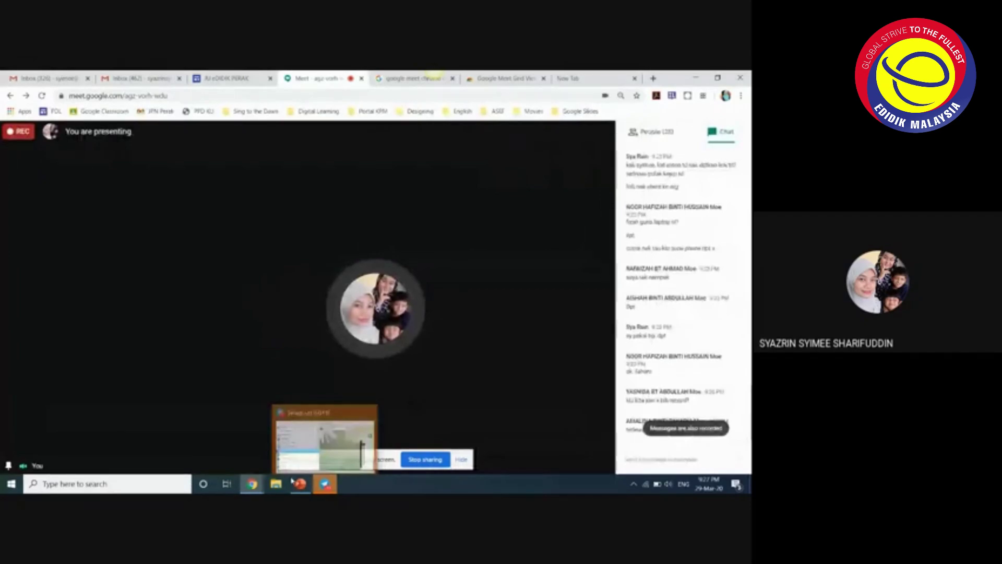
pyautogui.moveTo(252, 484)
pyautogui.click(386, 441)
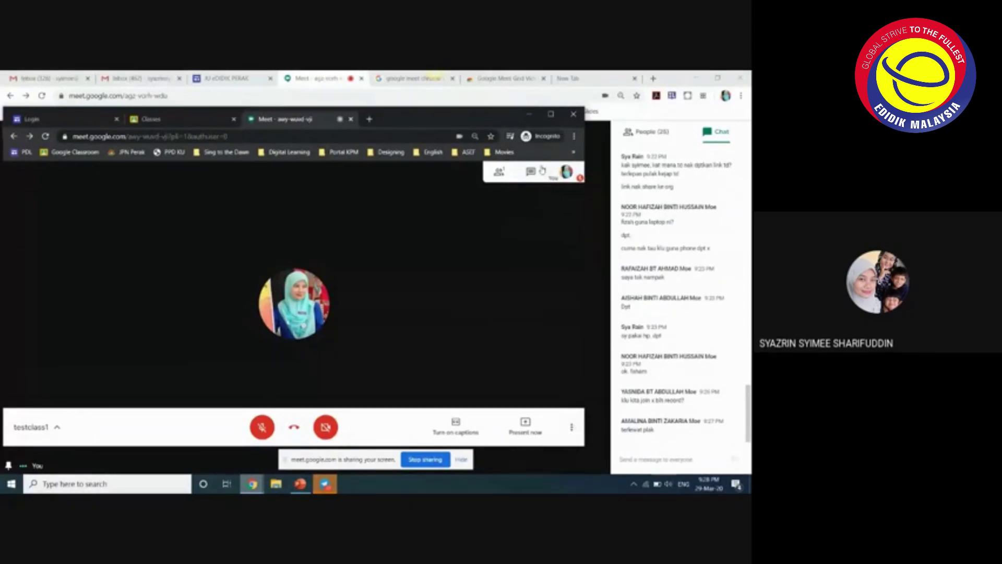
# - Check the main meeting's People list, close it, and reopen the chat panel
pyautogui.click(573, 113)
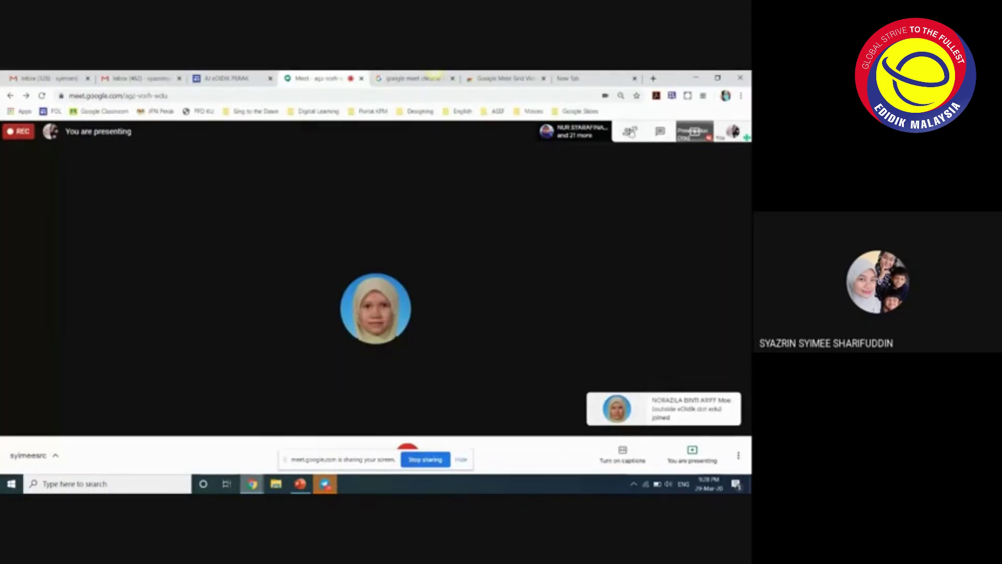
pyautogui.click(634, 136)
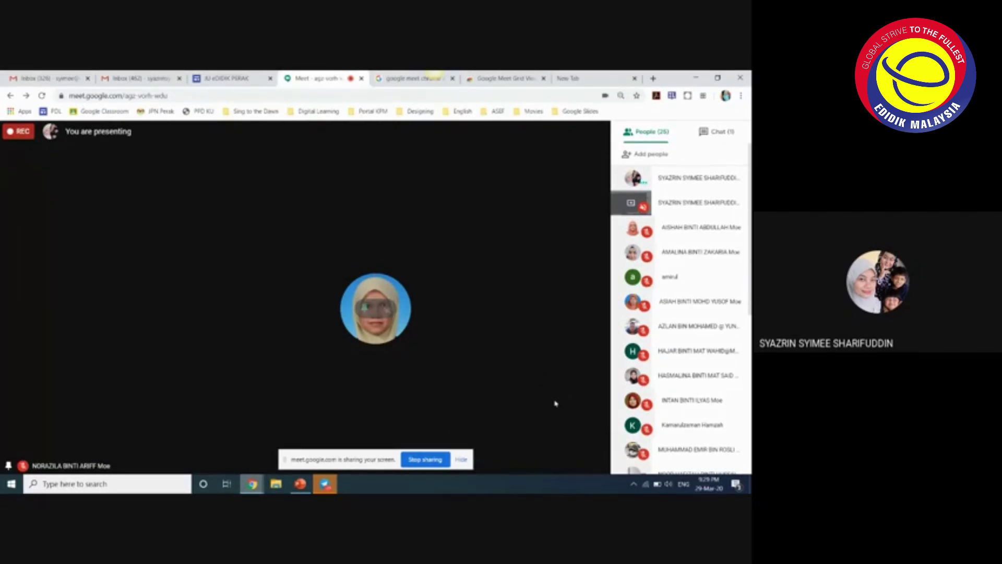
pyautogui.click(587, 389)
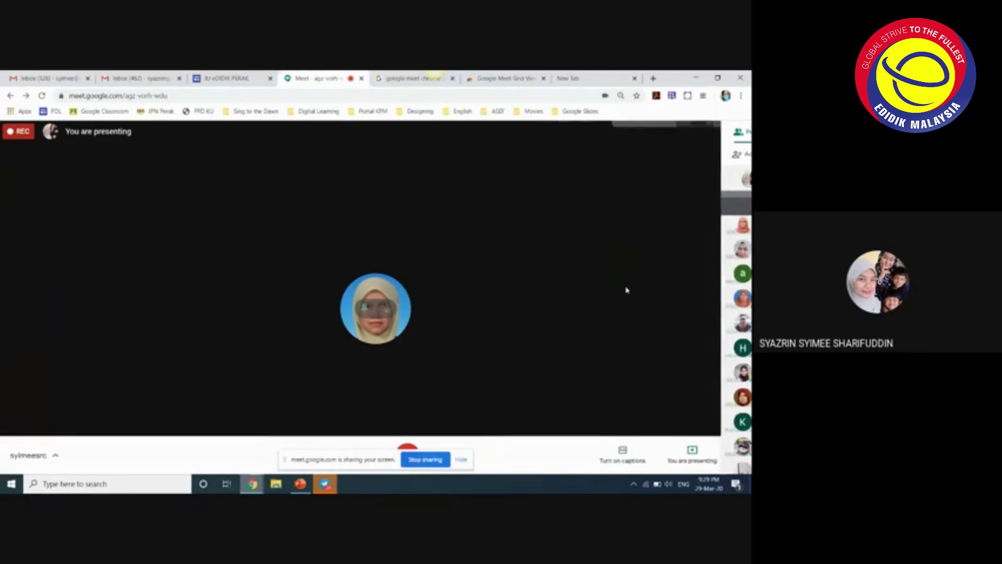
pyautogui.click(661, 132)
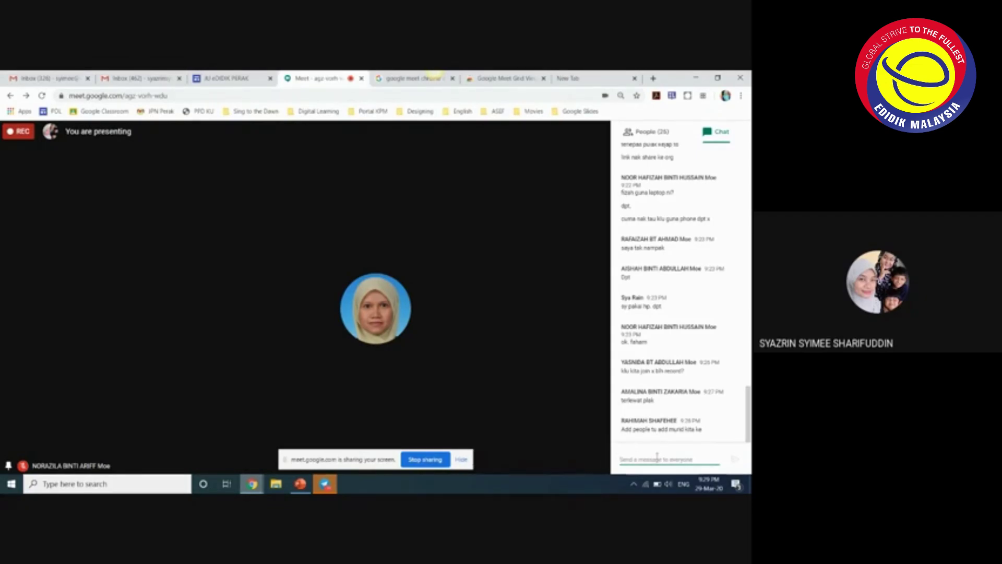
# - Restore the testclass1 call, show its meeting details and select the joining URL
pyautogui.moveTo(253, 484)
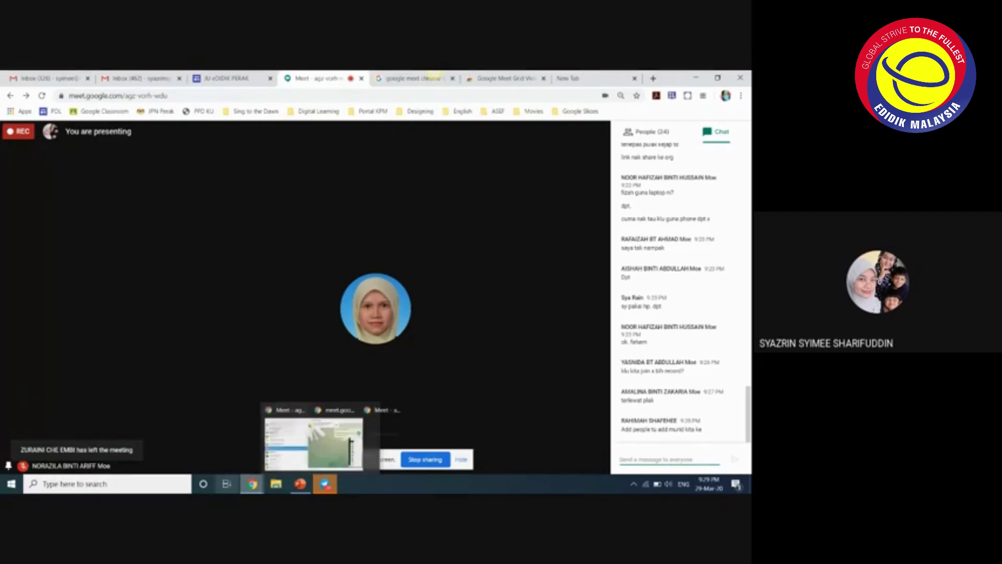
pyautogui.click(355, 446)
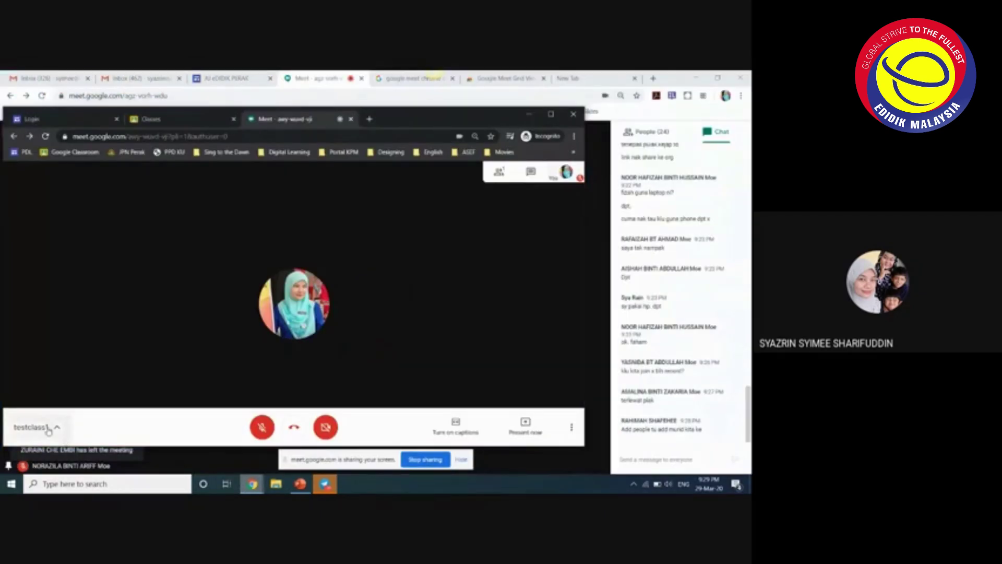
pyautogui.click(38, 427)
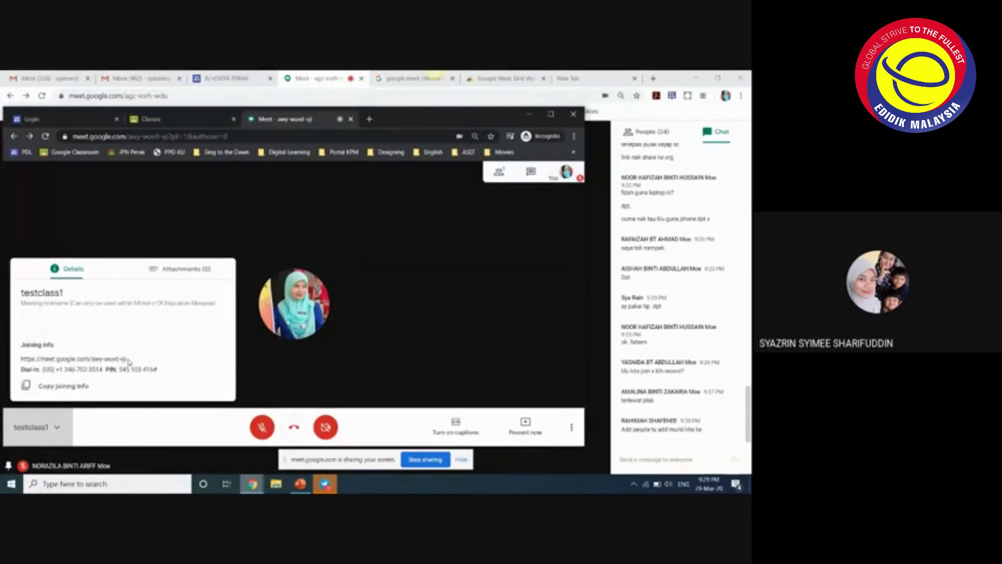
pyautogui.moveTo(129, 361); pyautogui.dragTo(20, 360)
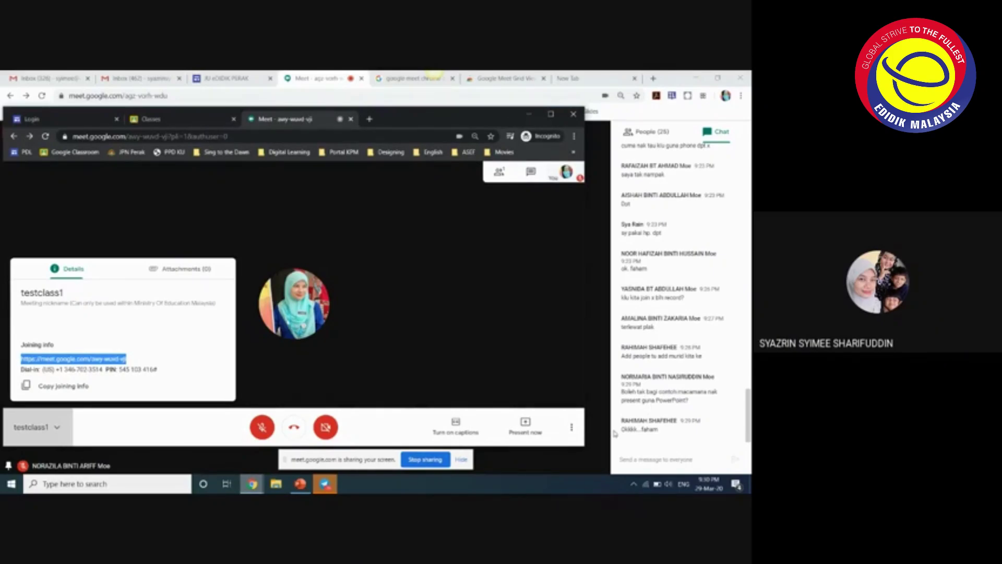
# - Open a new incognito tab, then go to the Google Classroom tab and open the Google apps grid
pyautogui.click(119, 484)
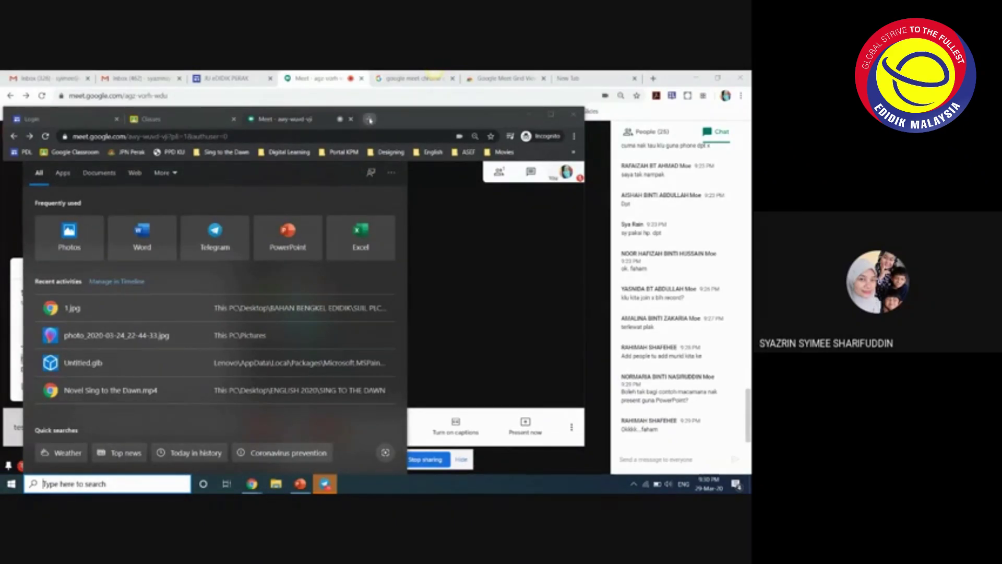
pyautogui.click(369, 119)
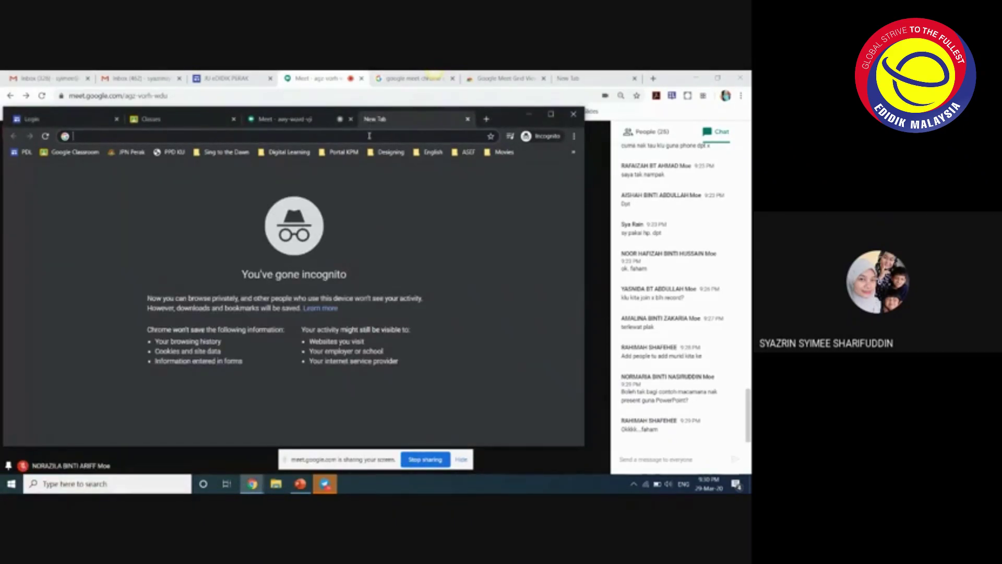
pyautogui.write('po')
pyautogui.press('BackSpace')
pyautogui.press('BackSpace')
pyautogui.click(214, 119)
pyautogui.click(529, 180)
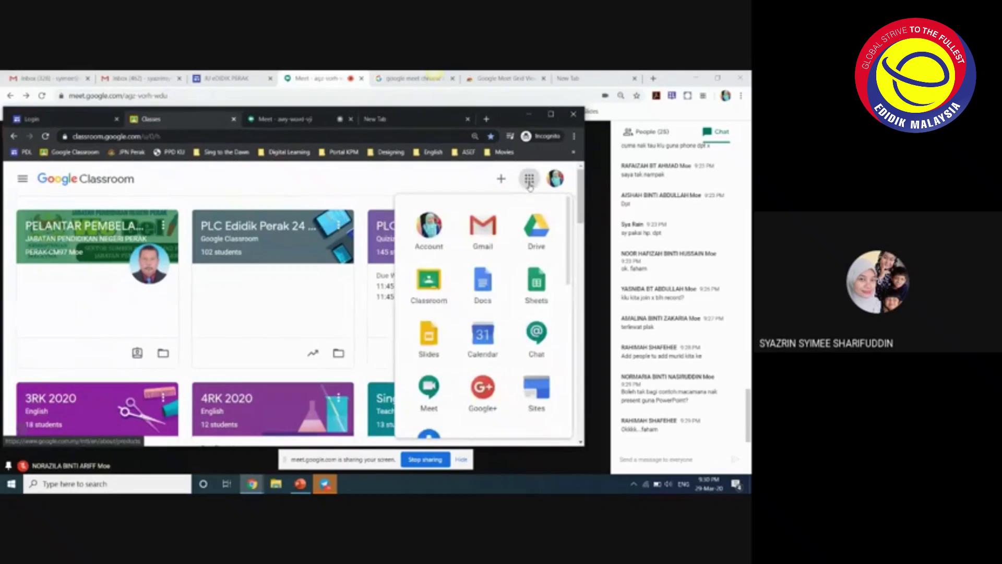
# - Go to Drive, open the TUTORIAL folder and the 'Integrasi Quizizz & Jamboard' file
pyautogui.click(538, 247)
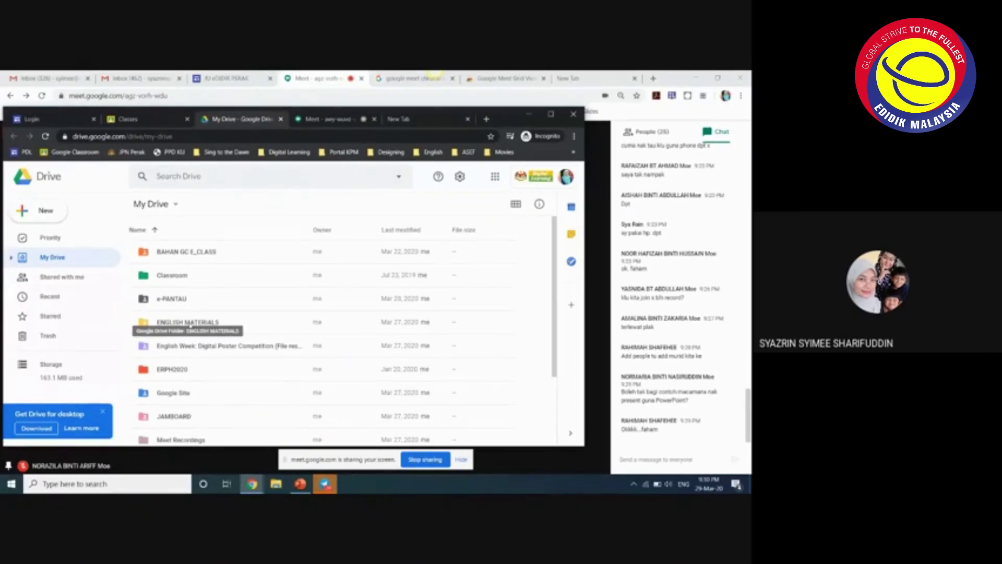
pyautogui.scroll(-2, 191, 332)
pyautogui.doubleClick(183, 385)
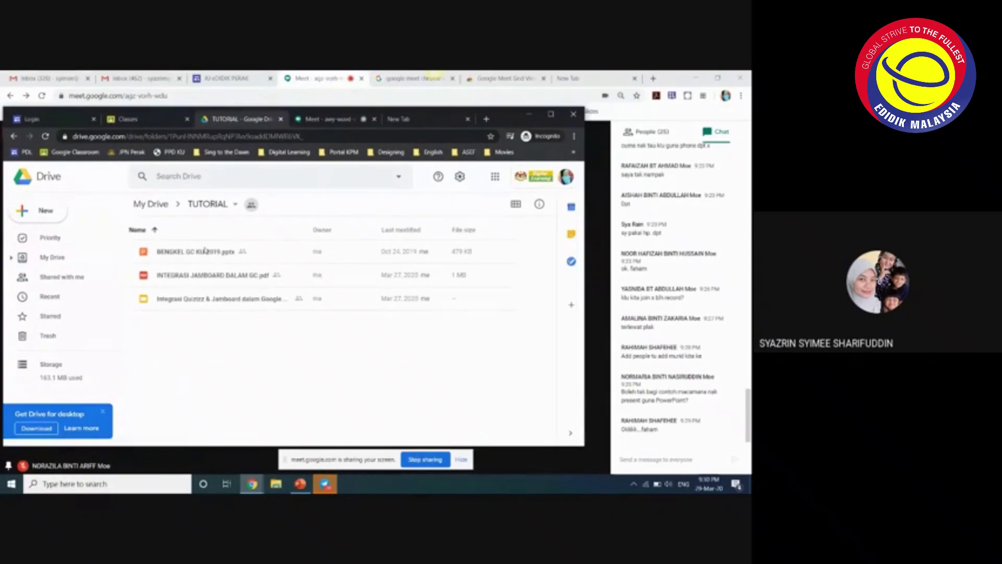
pyautogui.doubleClick(210, 299)
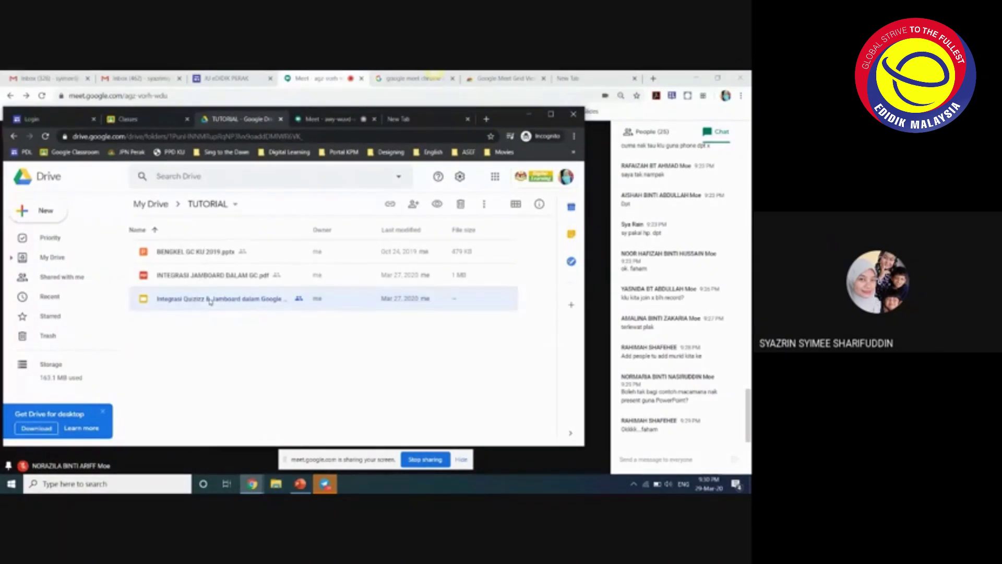
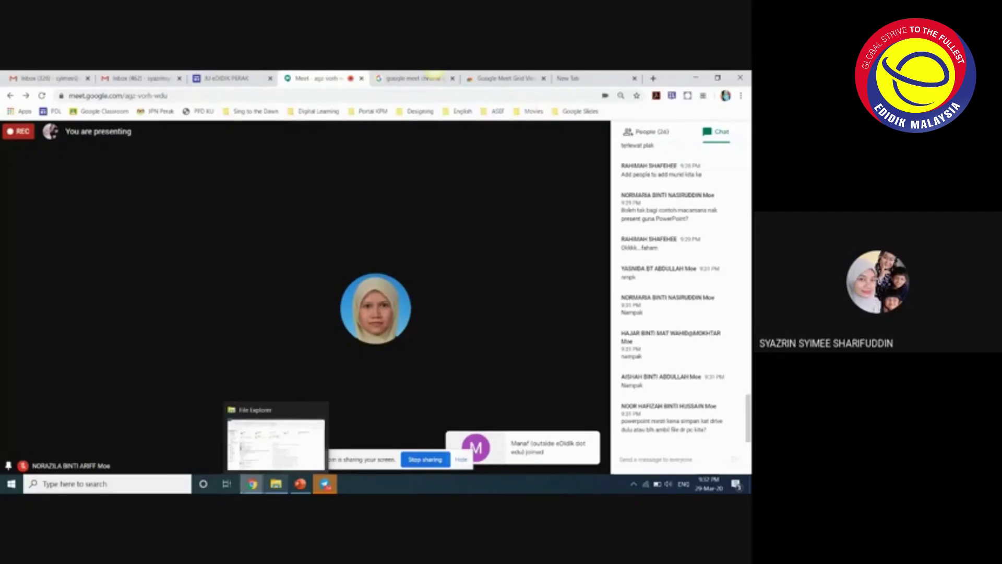
# - Bring the incognito window with the Google Classroom class list to the front
pyautogui.click(339, 449)
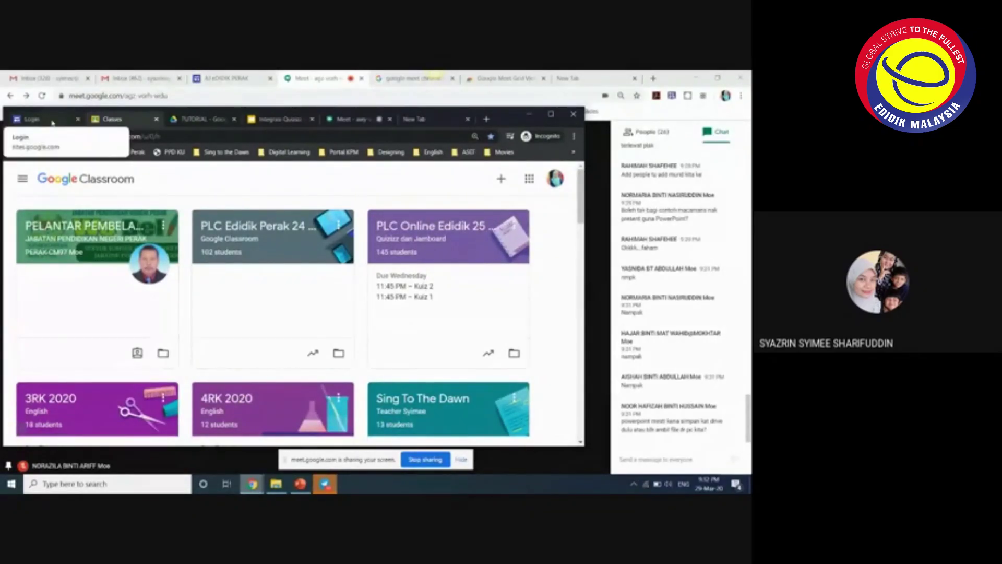
# - Close the extra Meet tab and sign in to the Digital Learning portal with the school account
pyautogui.click(344, 124)
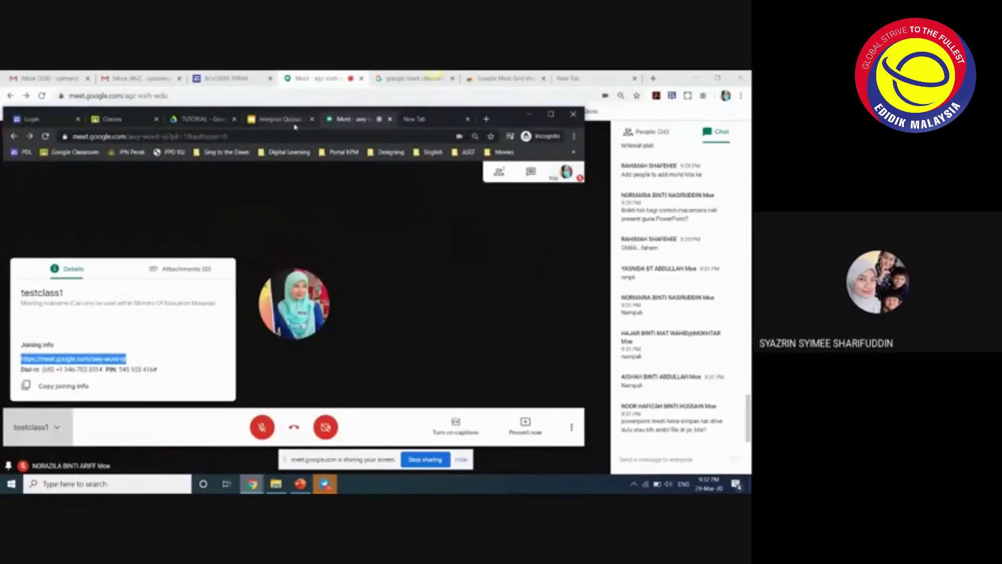
pyautogui.click(390, 119)
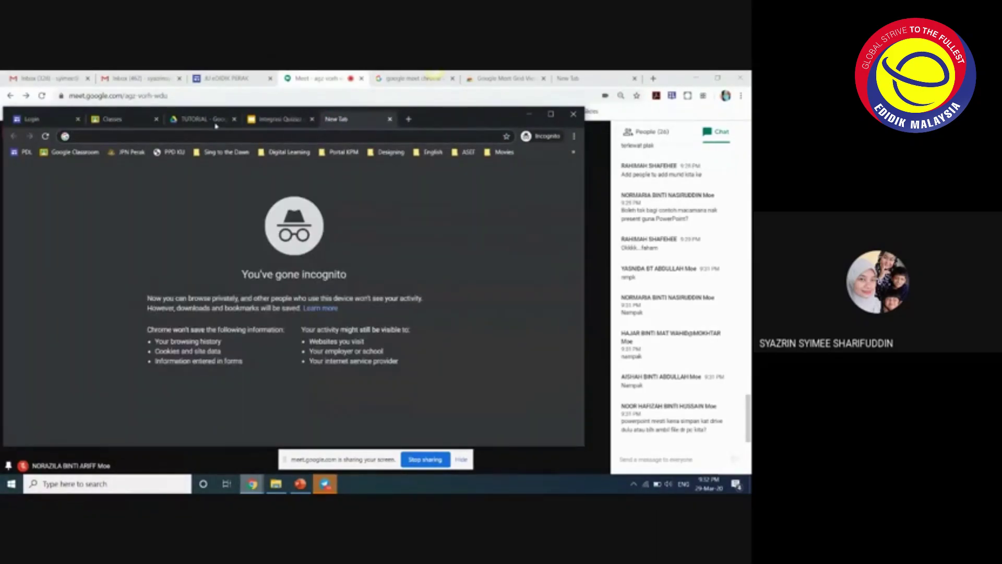
pyautogui.click(75, 123)
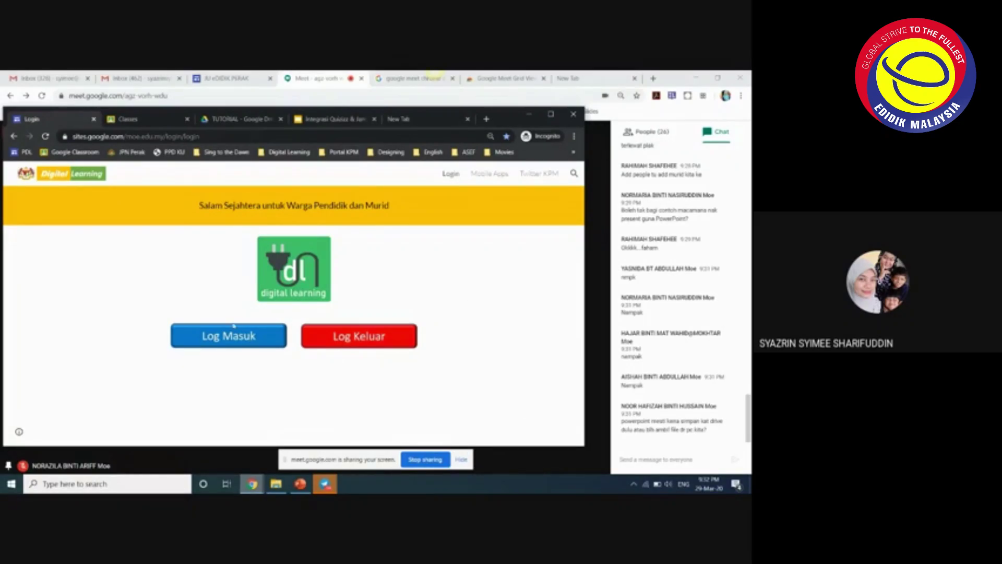
pyautogui.click(220, 338)
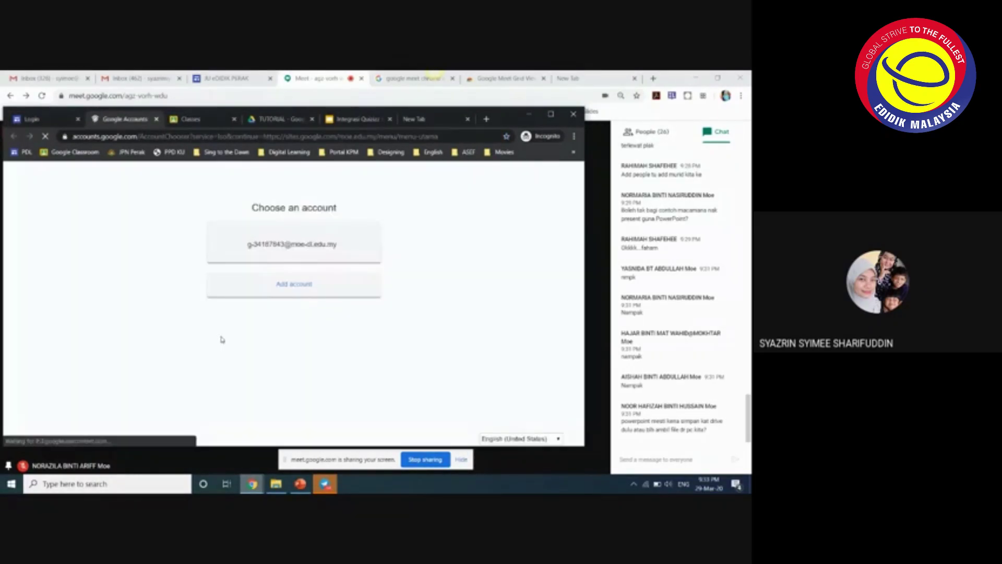
pyautogui.click(282, 248)
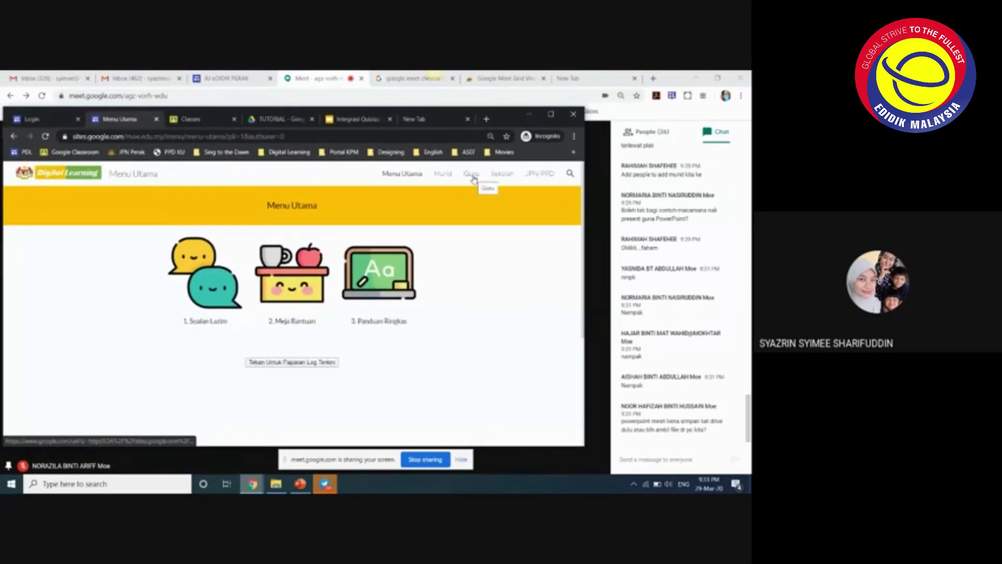
# - Browse to the portal's Guru > 3. Aplikasi > Google page, then return to Classroom
pyautogui.click(472, 177)
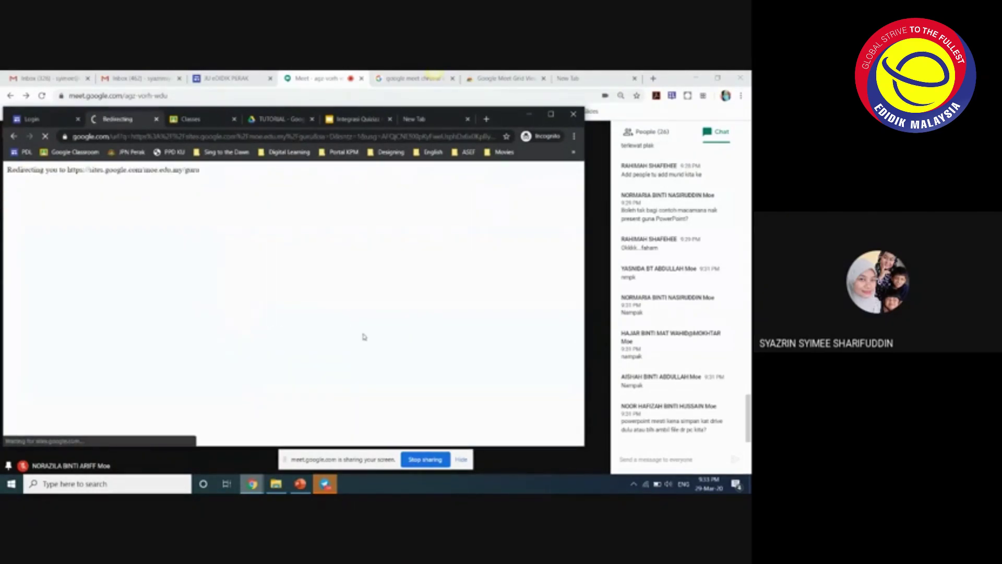
pyautogui.scroll(-2, 364, 334)
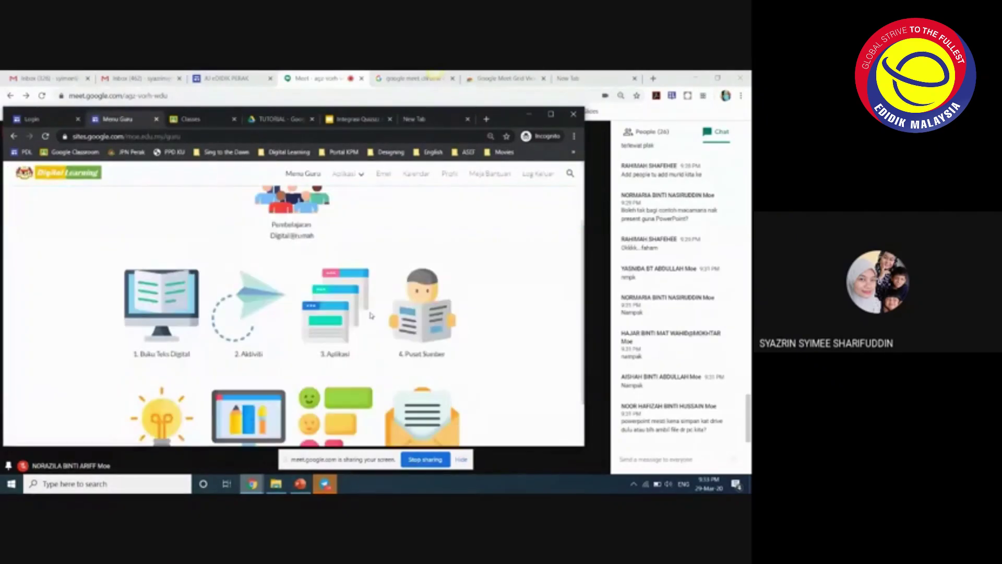
pyautogui.click(331, 325)
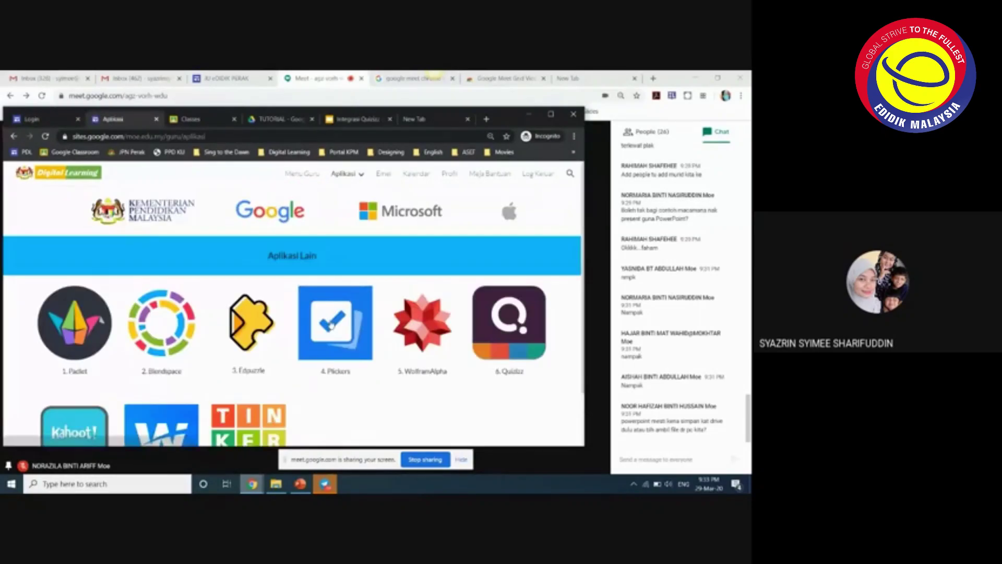
pyautogui.click(331, 325)
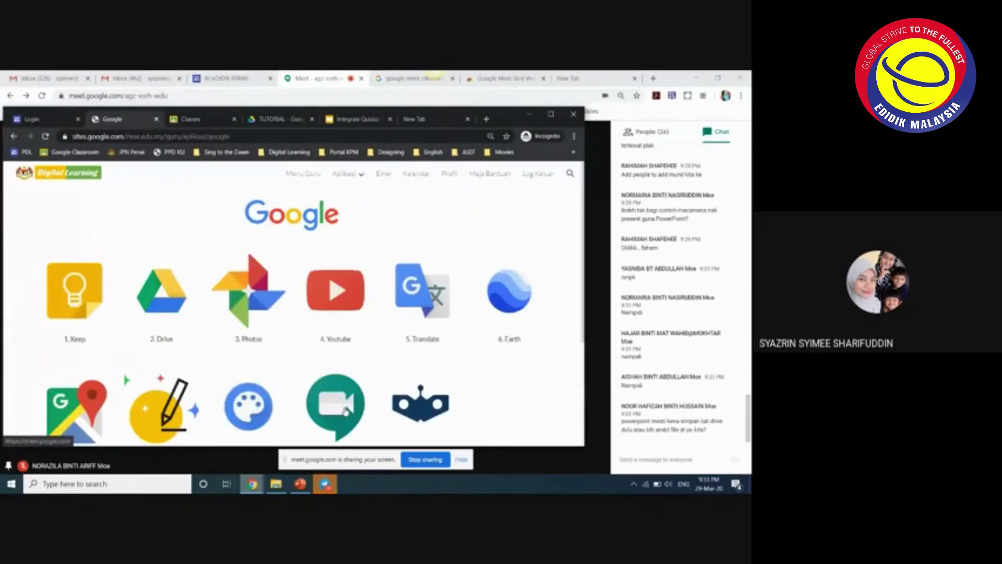
pyautogui.scroll(-3, 356, 397)
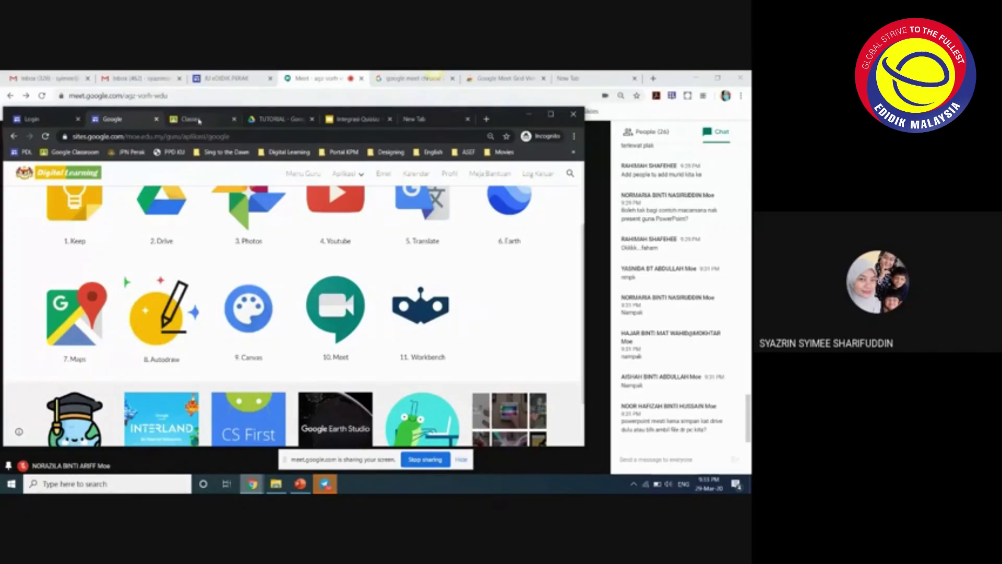
pyautogui.click(198, 120)
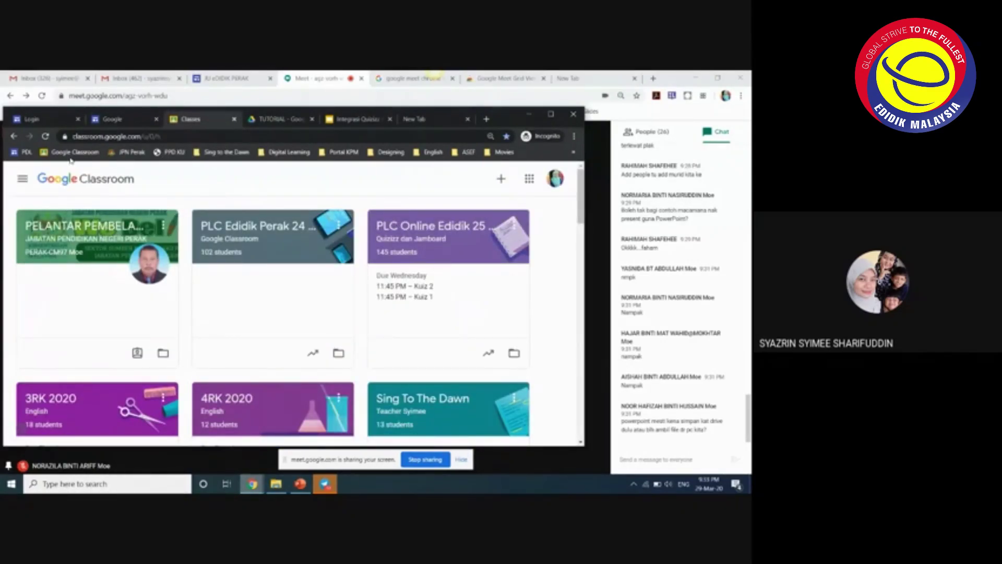
# - Look over the Google apps launcher, then load meet in place of the TUTORIAL Drive tab
pyautogui.click(529, 179)
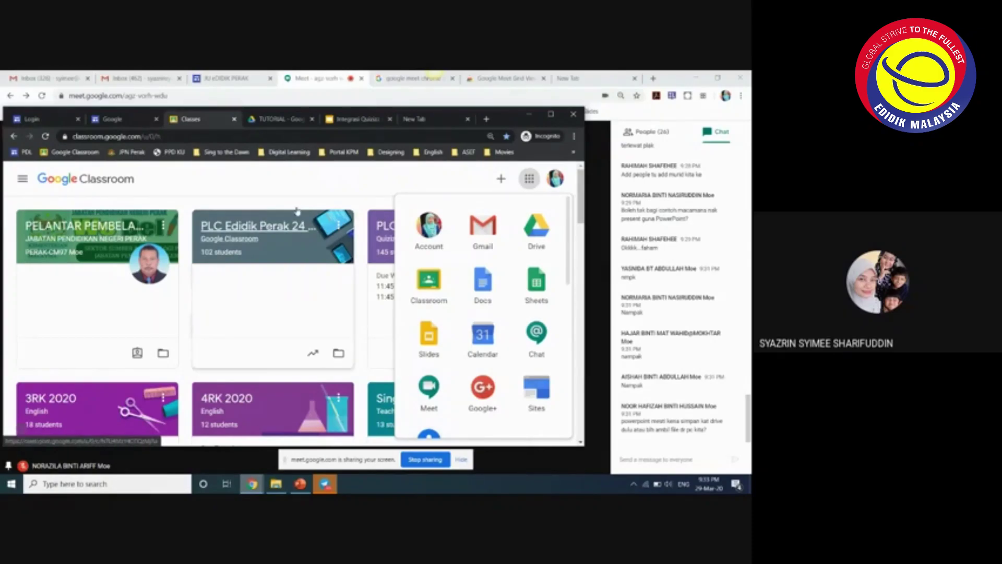
pyautogui.click(276, 119)
pyautogui.click(336, 136)
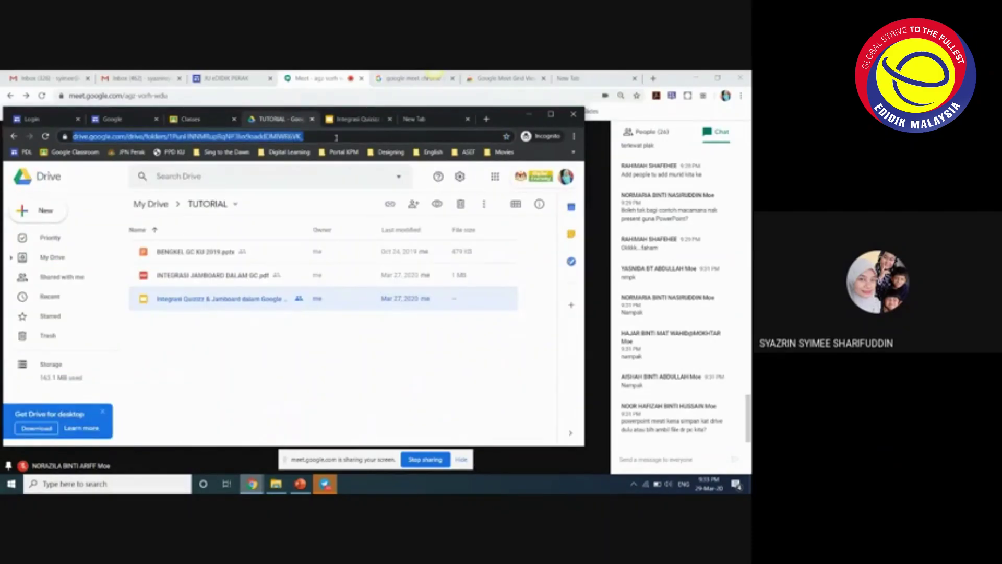
pyautogui.write('meet.google.com')
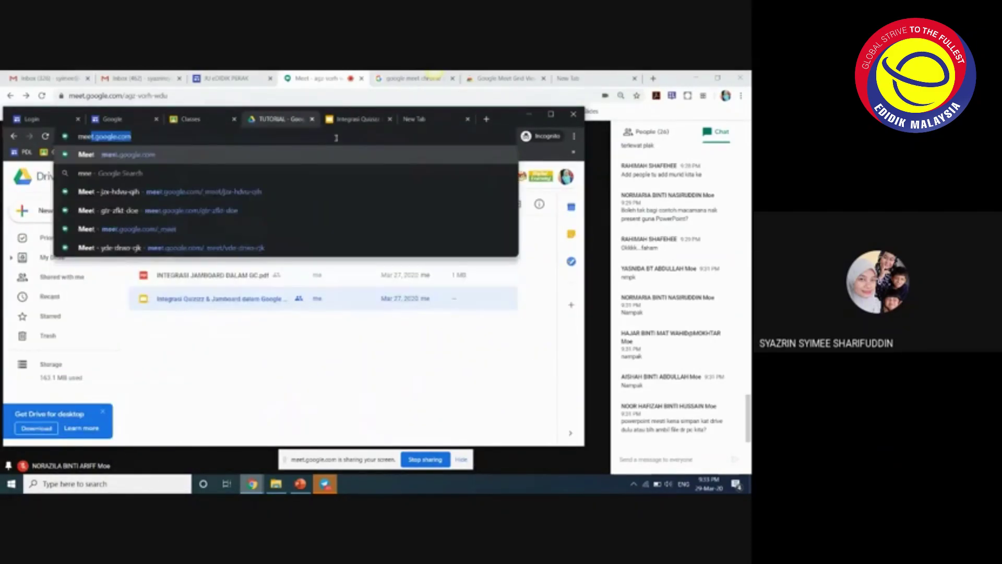
pyautogui.press('Return')
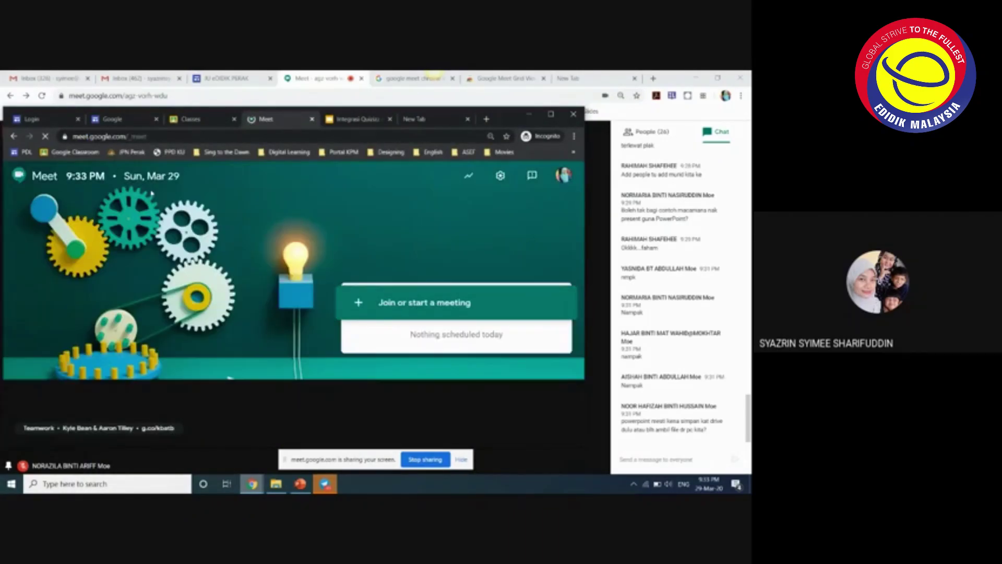
# - Copy the meet.google.com address, send it in the call chat, then return to the Meet home window
pyautogui.click(131, 136)
pyautogui.click(131, 136)
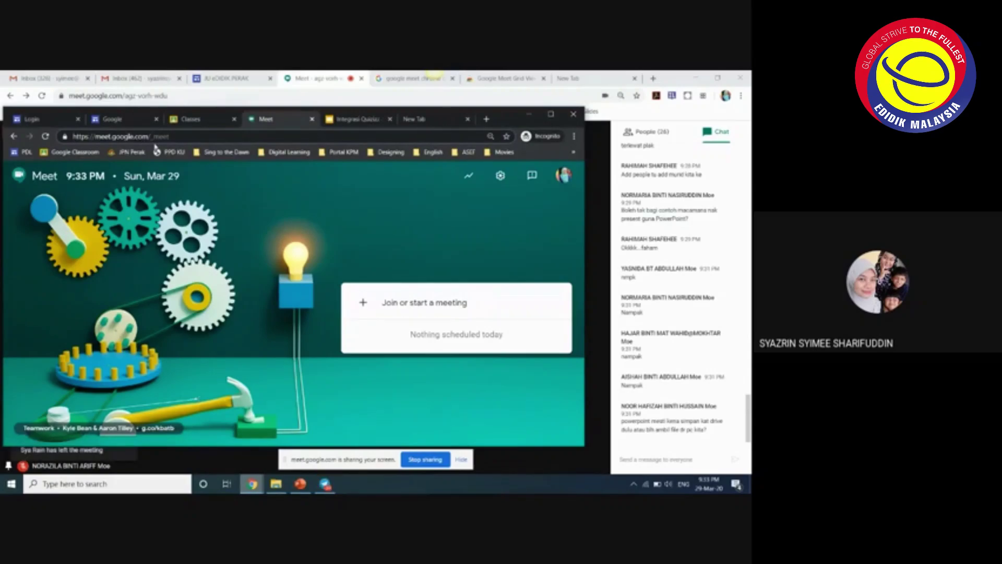
pyautogui.moveTo(149, 136); pyautogui.dragTo(65, 141)
pyautogui.hotkey('ctrl', 'c')
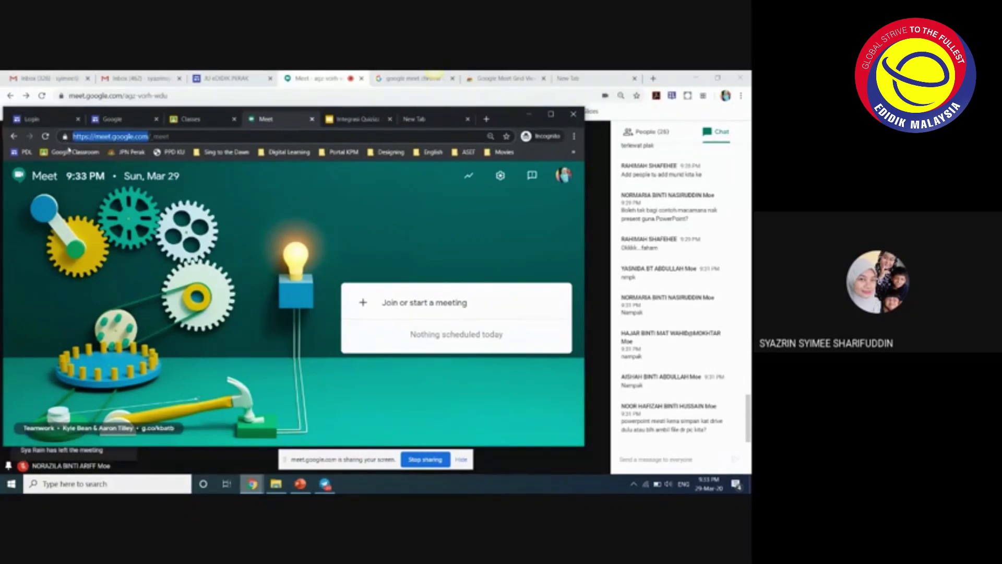
pyautogui.click(653, 460)
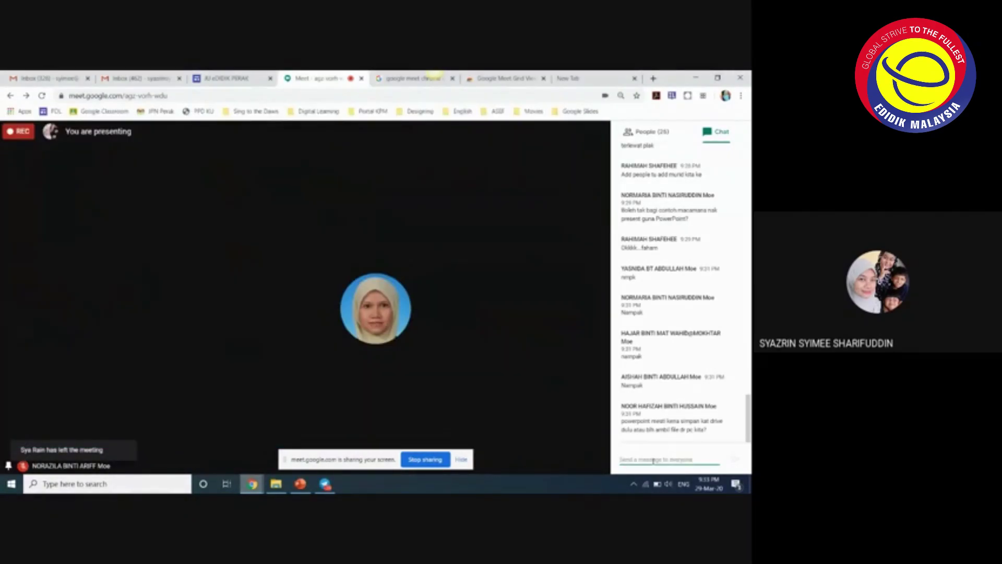
pyautogui.hotkey('ctrl', 'v')
pyautogui.click(733, 458)
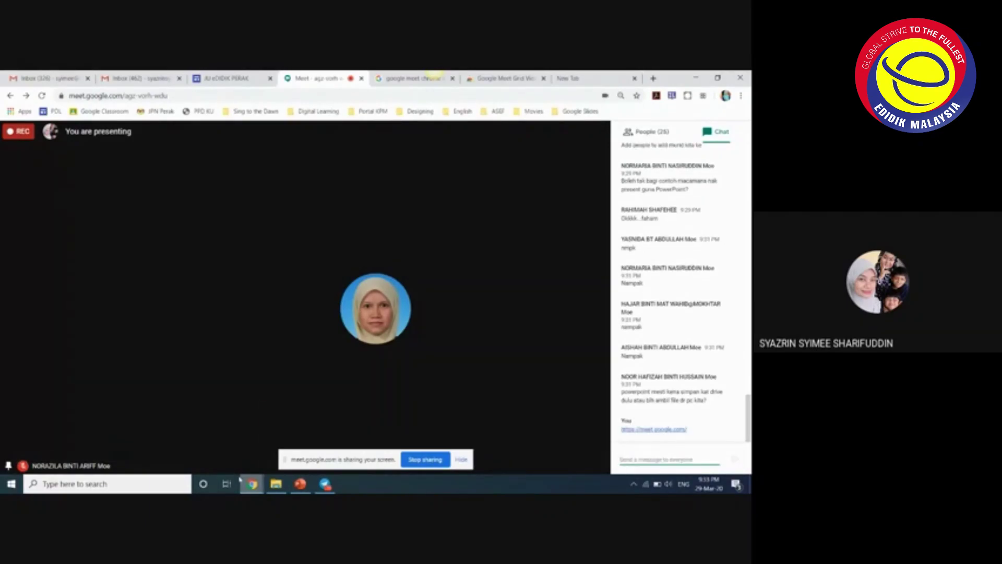
pyautogui.moveTo(252, 484)
pyautogui.click(355, 441)
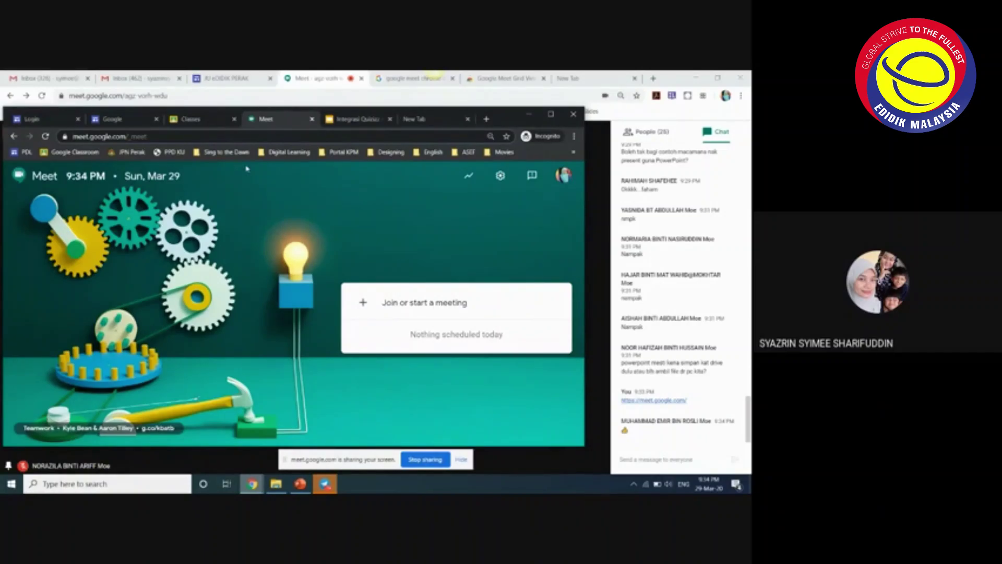
# - Join the 'testclass' meeting from the second window with microphone and camera turned off
pyautogui.click(424, 306)
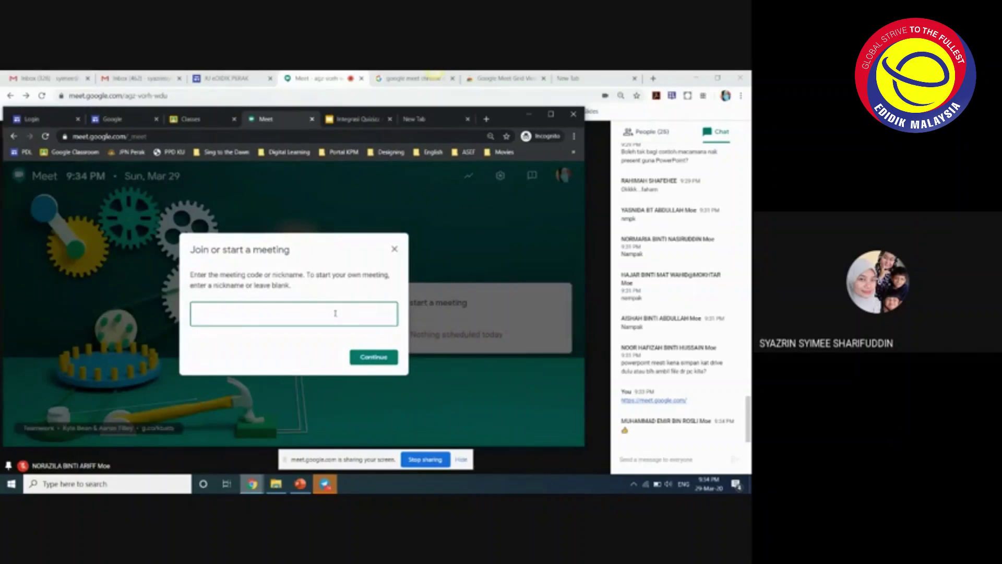
pyautogui.write('testclass1')
pyautogui.press('Return')
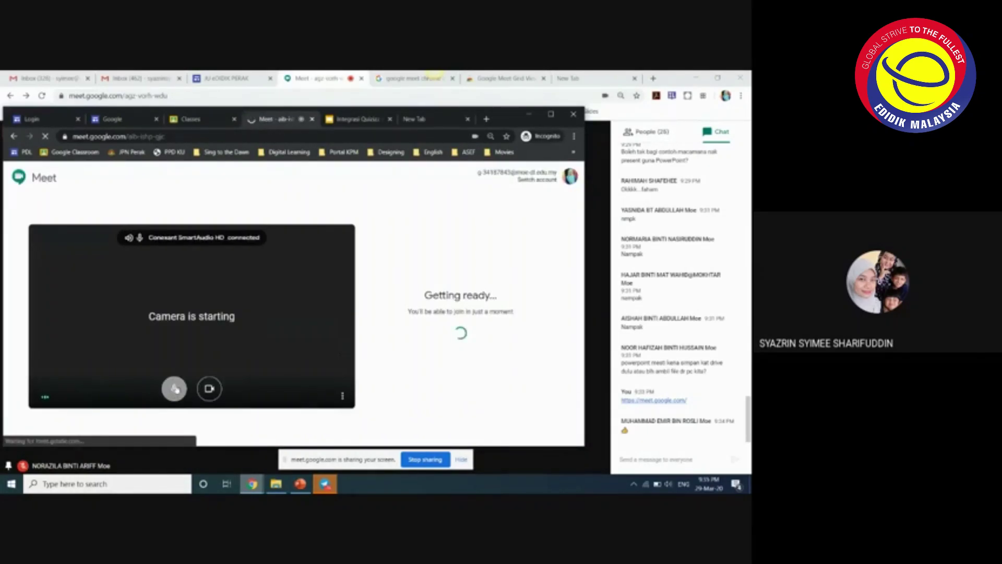
pyautogui.click(174, 388)
pyautogui.click(208, 388)
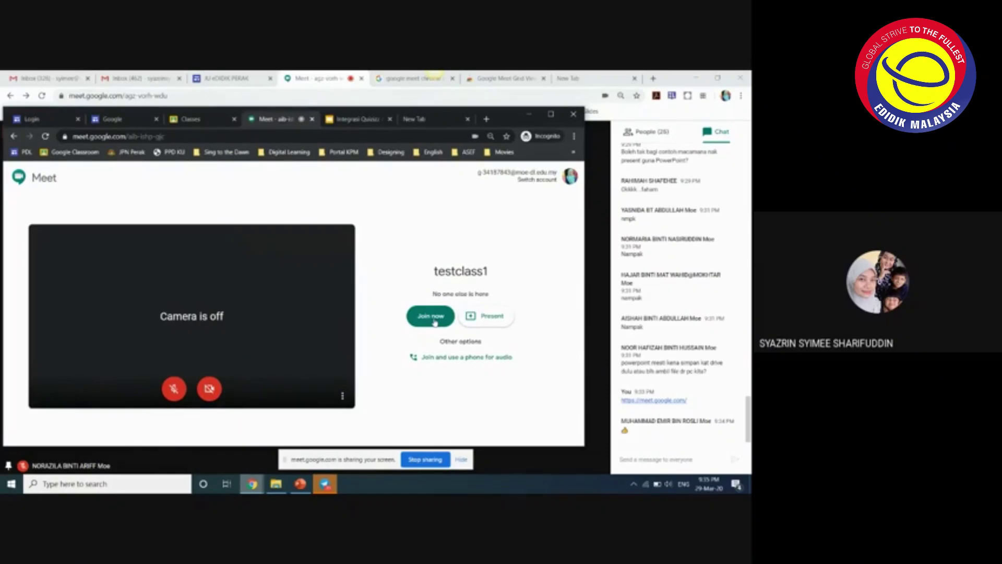
pyautogui.click(434, 322)
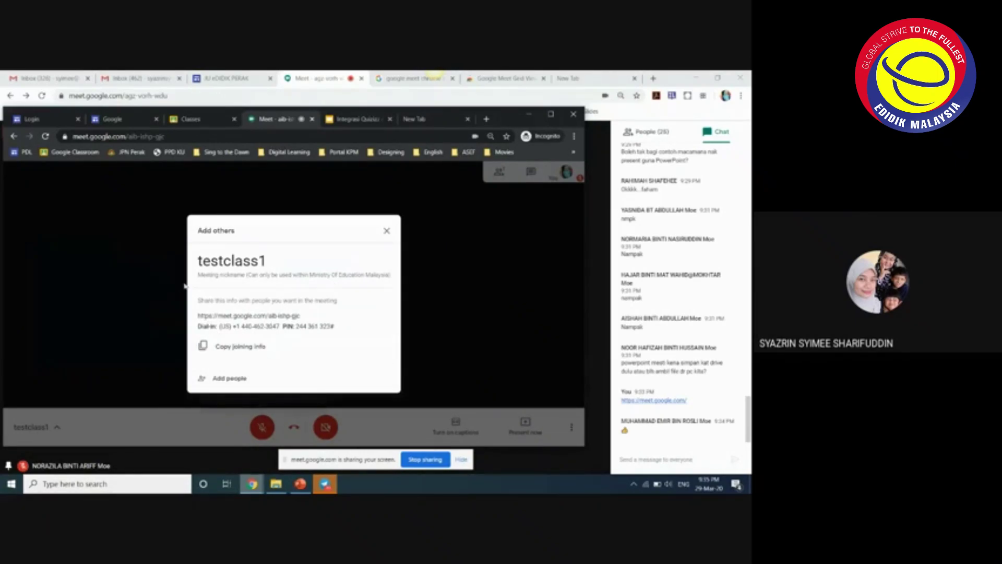
# - Highlight the testclass1 meeting link in the joining details, then close the dialog
pyautogui.moveTo(198, 315); pyautogui.dragTo(309, 323)
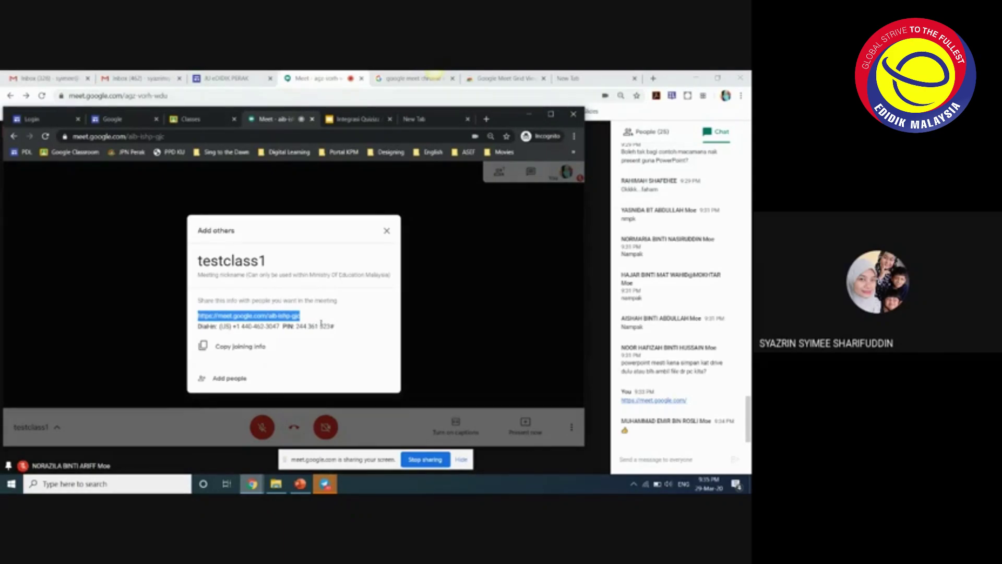
pyautogui.click(309, 319)
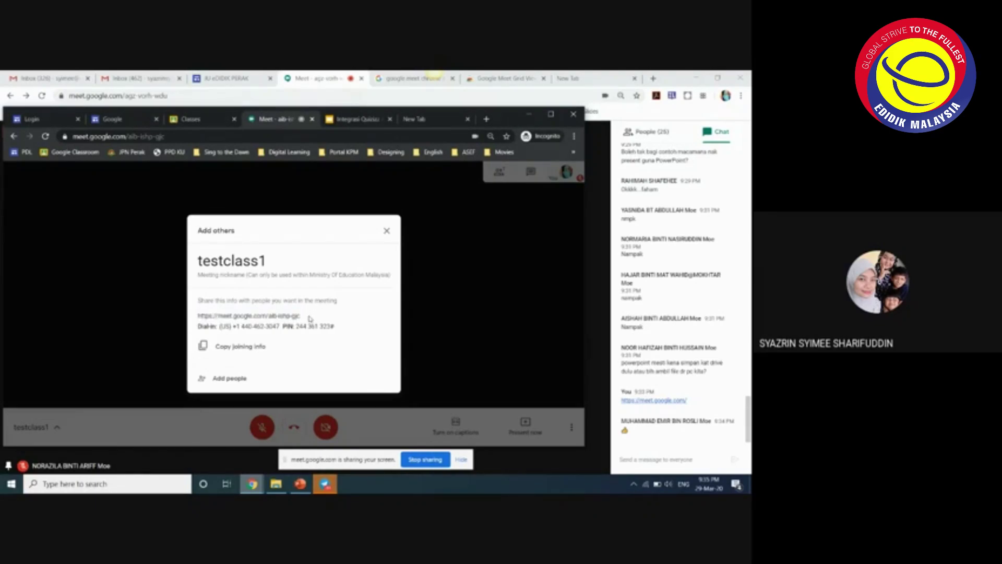
pyautogui.moveTo(310, 319); pyautogui.dragTo(195, 310)
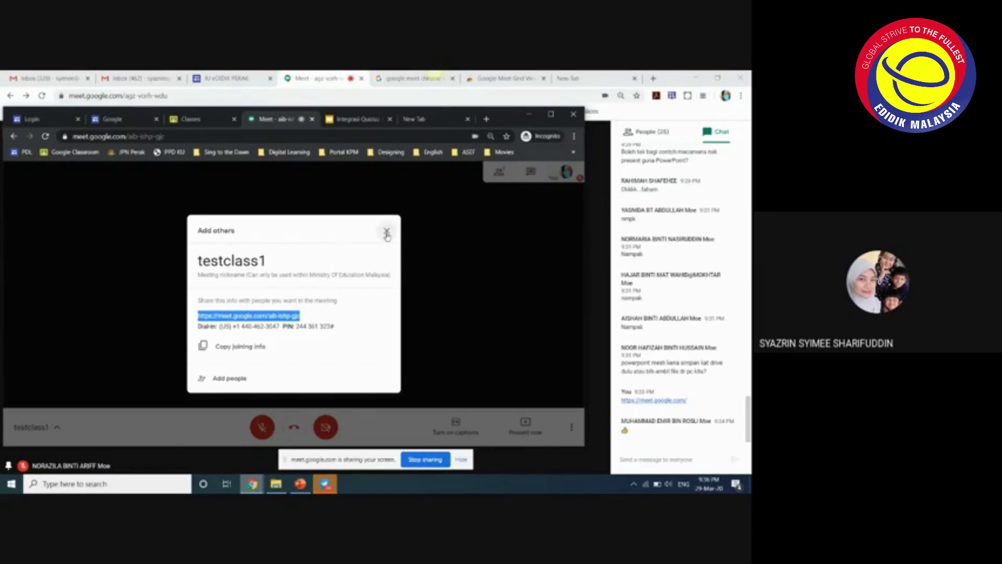
pyautogui.moveTo(307, 318); pyautogui.dragTo(177, 317)
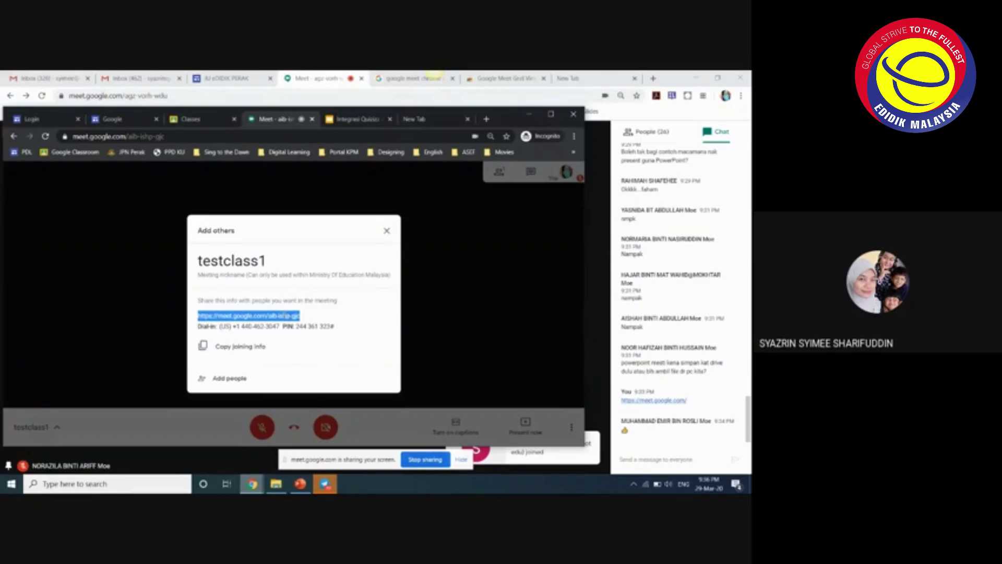
pyautogui.doubleClick(285, 315)
pyautogui.click(387, 230)
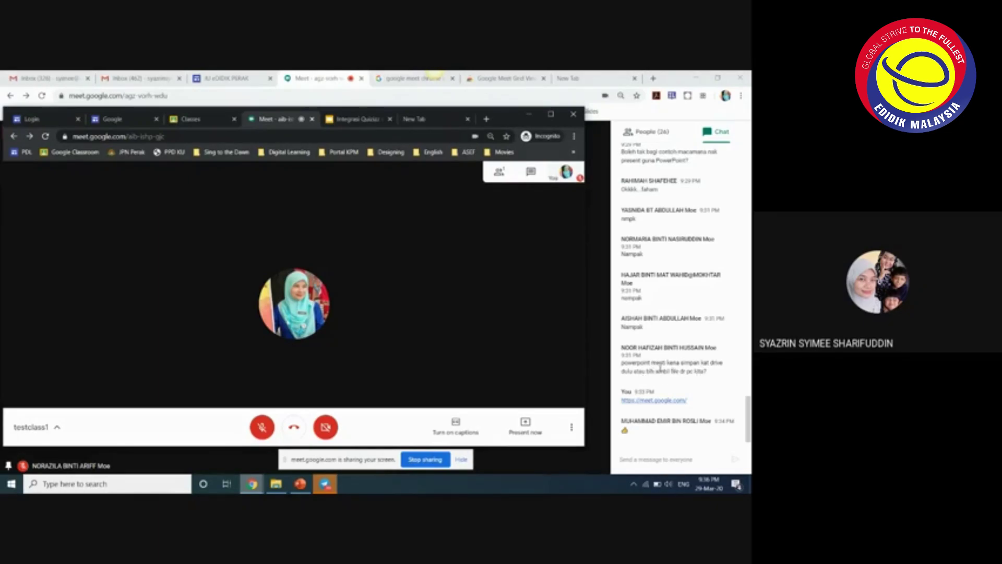
# - Open the chapter810 worksheet PDF from File Explorer's SING TO THE DAWN folder
pyautogui.click(277, 487)
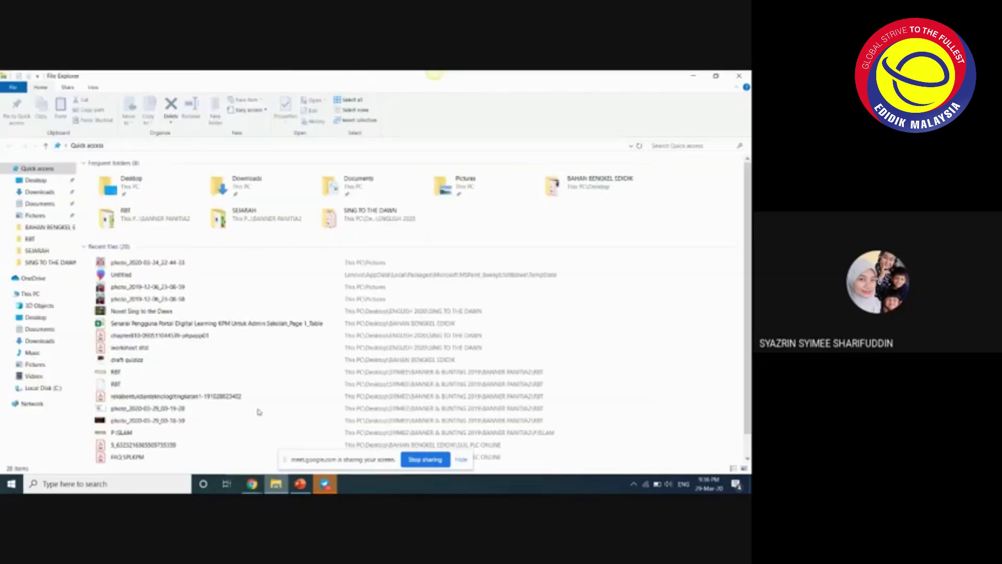
pyautogui.click(365, 223)
pyautogui.doubleClick(364, 223)
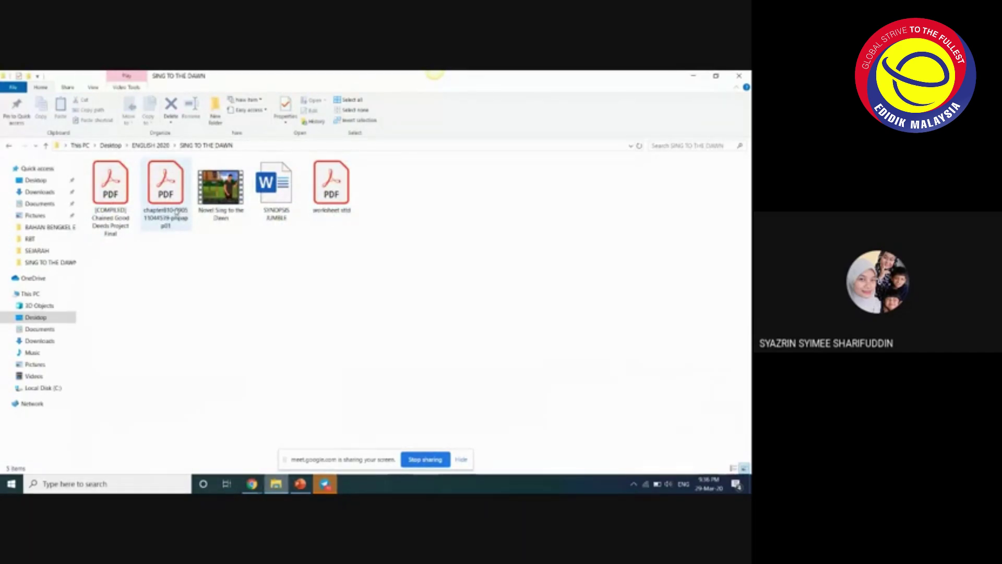
pyautogui.doubleClick(176, 210)
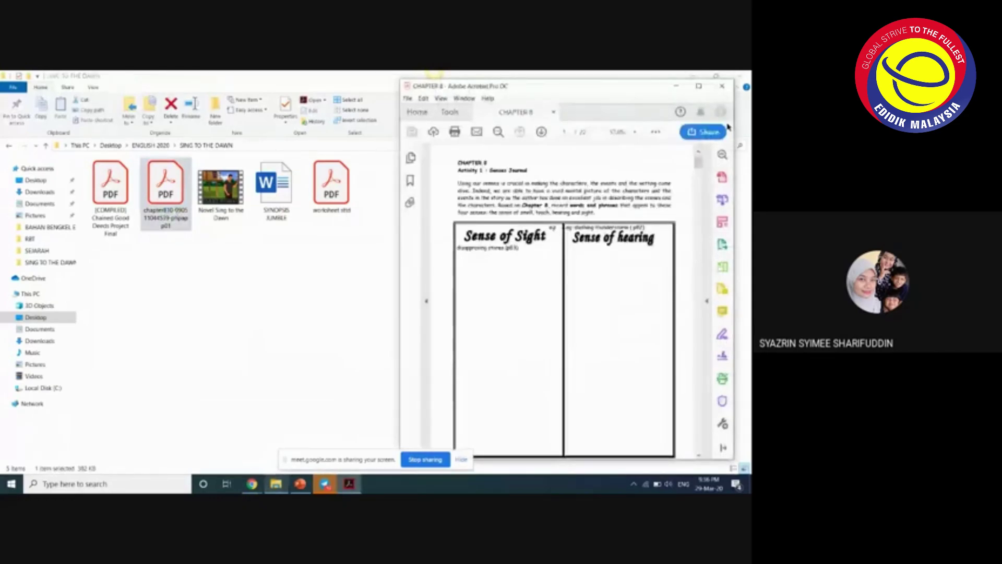
# - Widen the Acrobat window across the screen and scroll through the worksheet pages
pyautogui.click(698, 86)
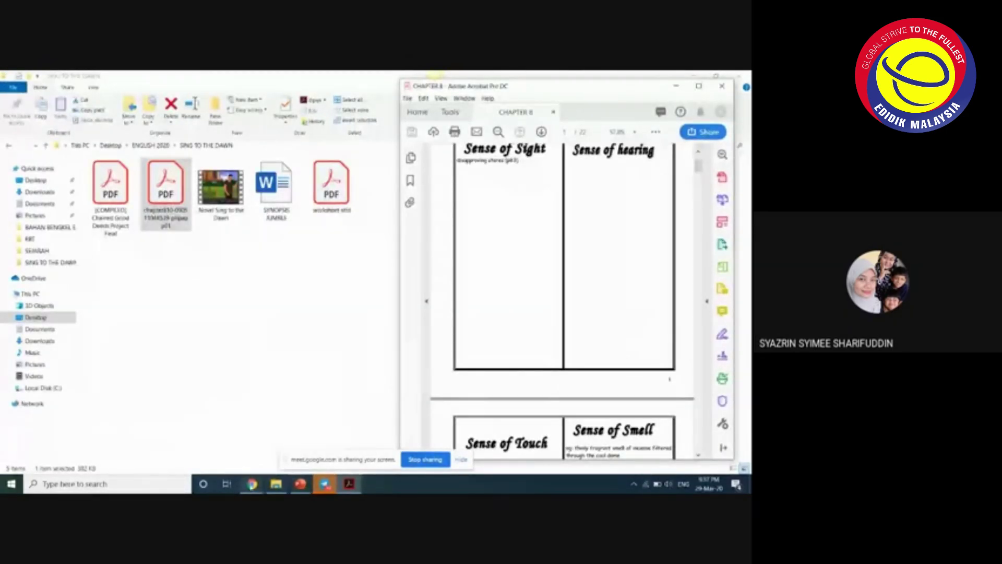
pyautogui.click(358, 444)
pyautogui.moveTo(253, 484)
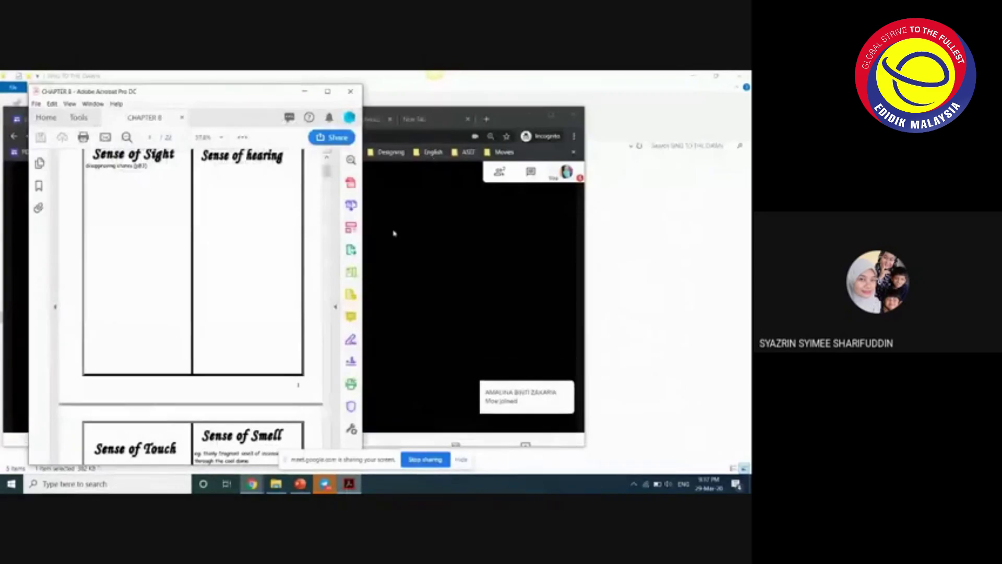
pyautogui.moveTo(363, 267); pyautogui.dragTo(664, 267)
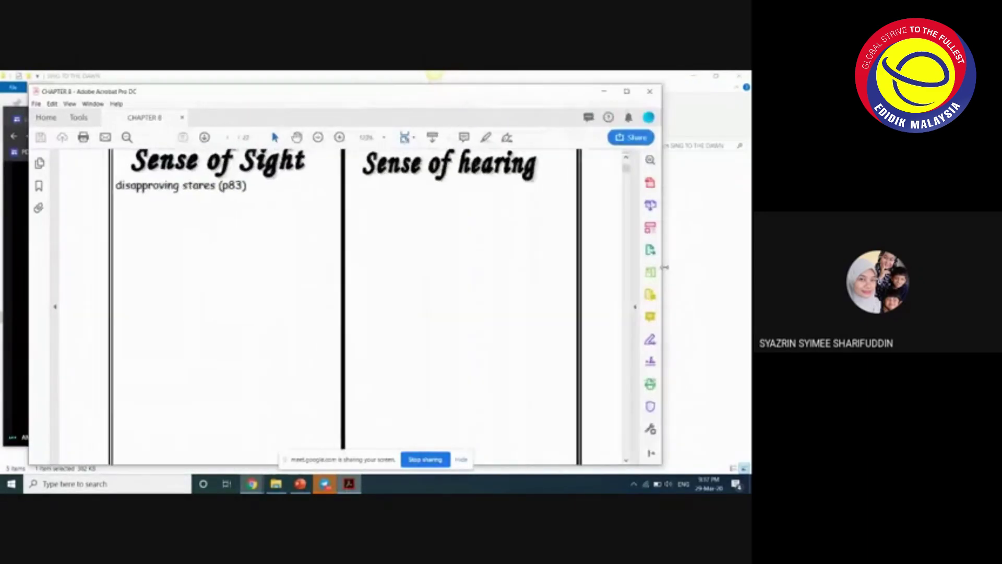
pyautogui.scroll(4, 447, 346)
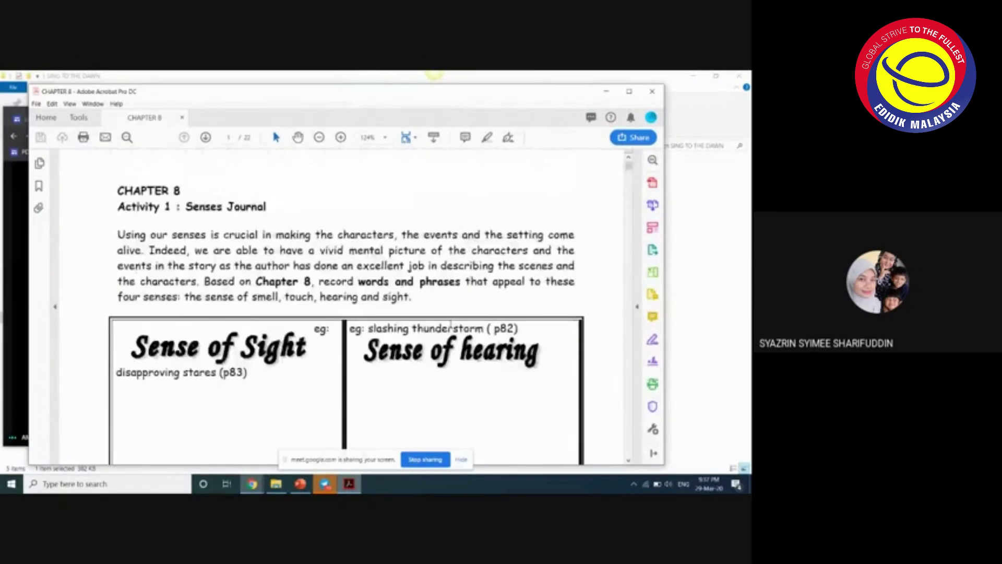
pyautogui.scroll(-15, 451, 339)
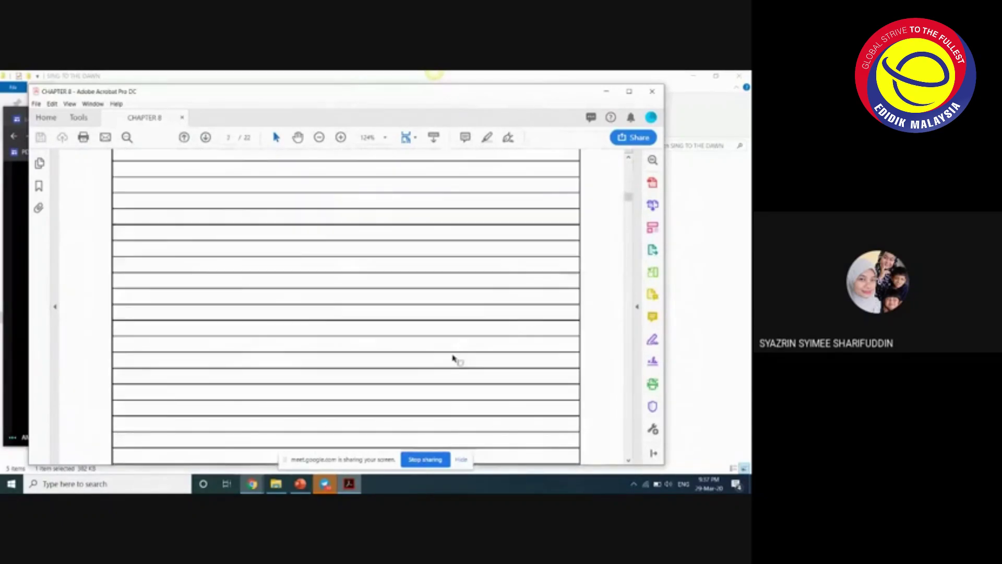
pyautogui.scroll(-12, 453, 358)
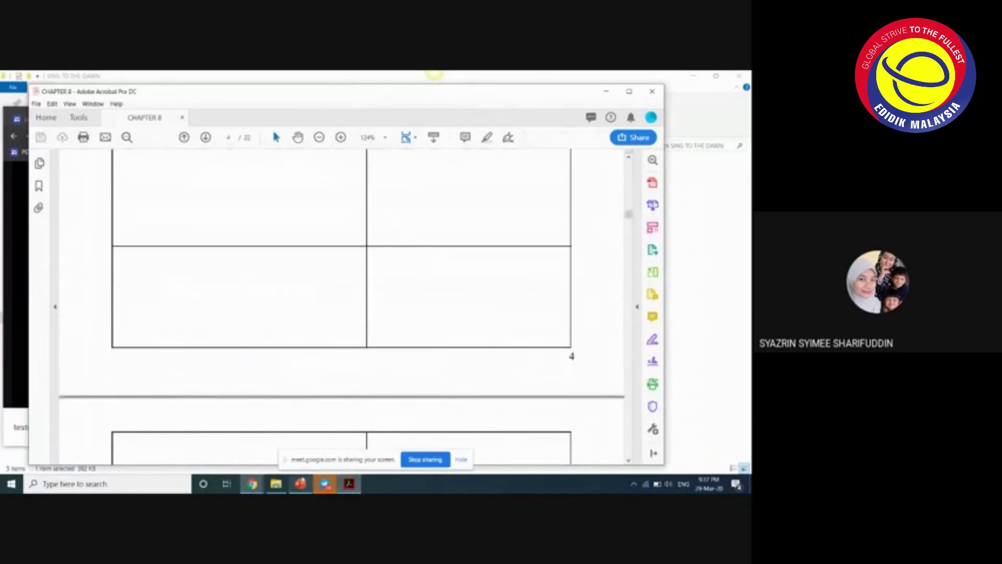
# - Narrow the worksheet window from its right edge so Meet's chat panel stays visible
pyautogui.moveTo(252, 484)
pyautogui.moveTo(339, 452)
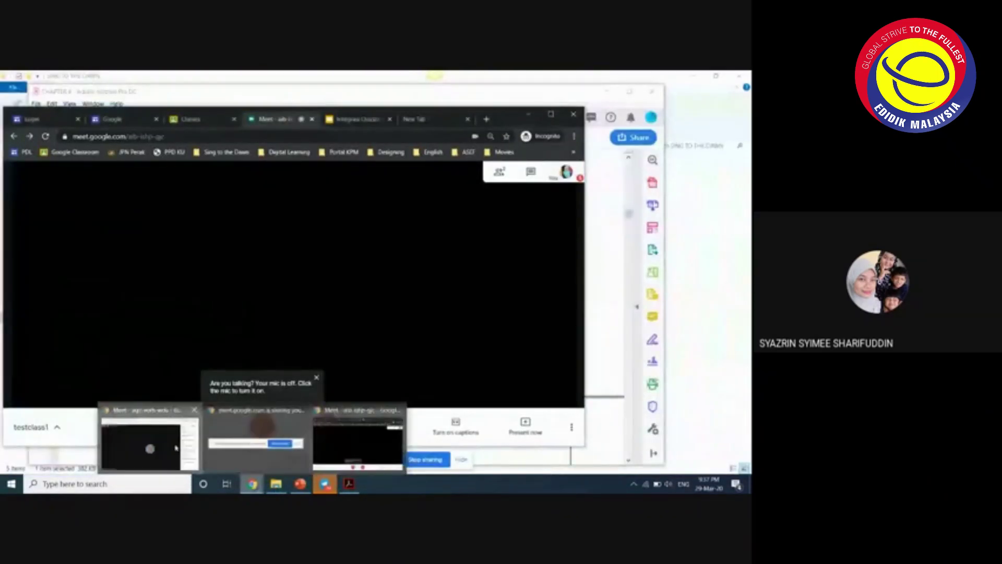
pyautogui.click(175, 448)
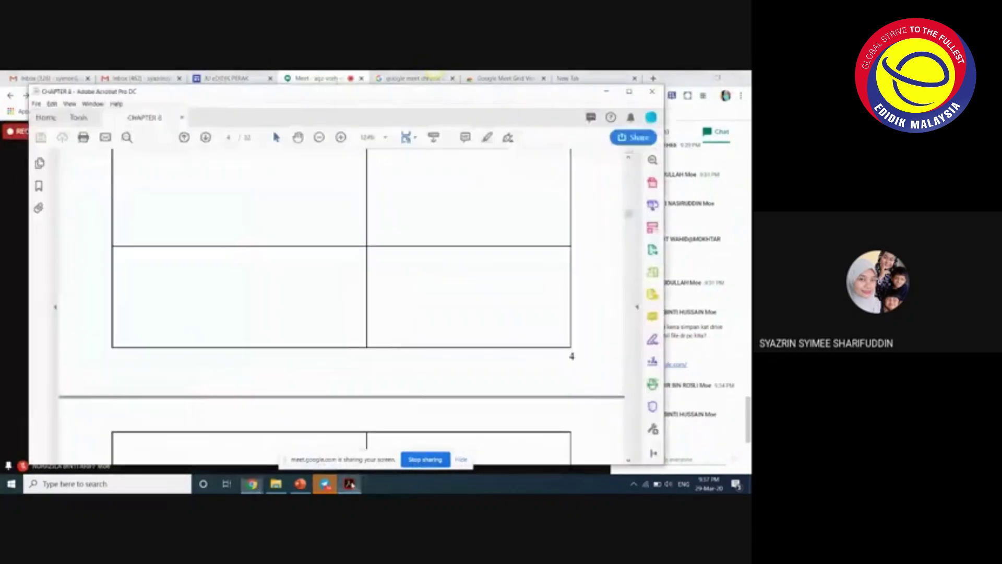
pyautogui.click(349, 484)
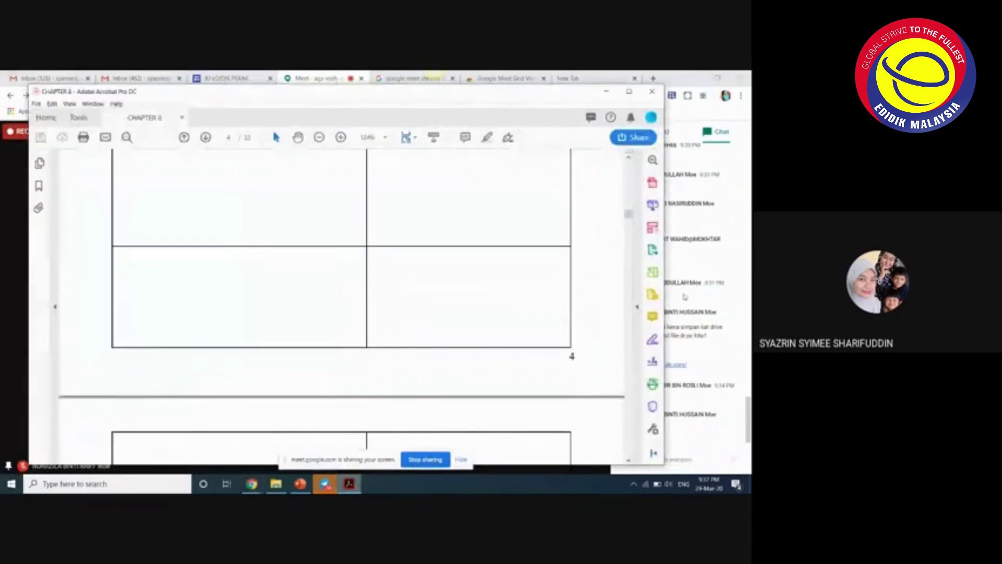
pyautogui.moveTo(664, 300); pyautogui.dragTo(583, 302)
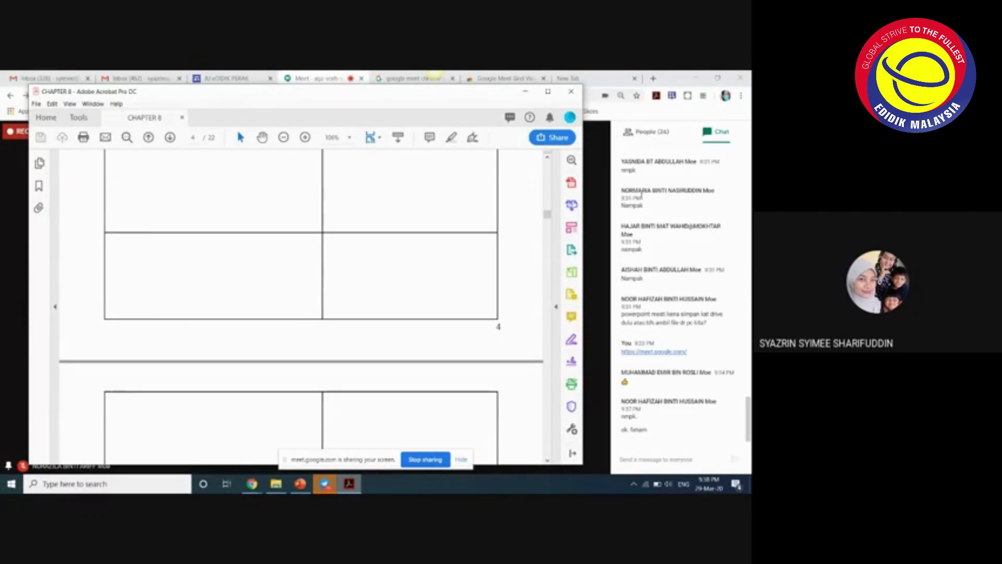
# - Bring the Meet call forward, scroll the 26-person People list, then return to the chat
pyautogui.click(726, 136)
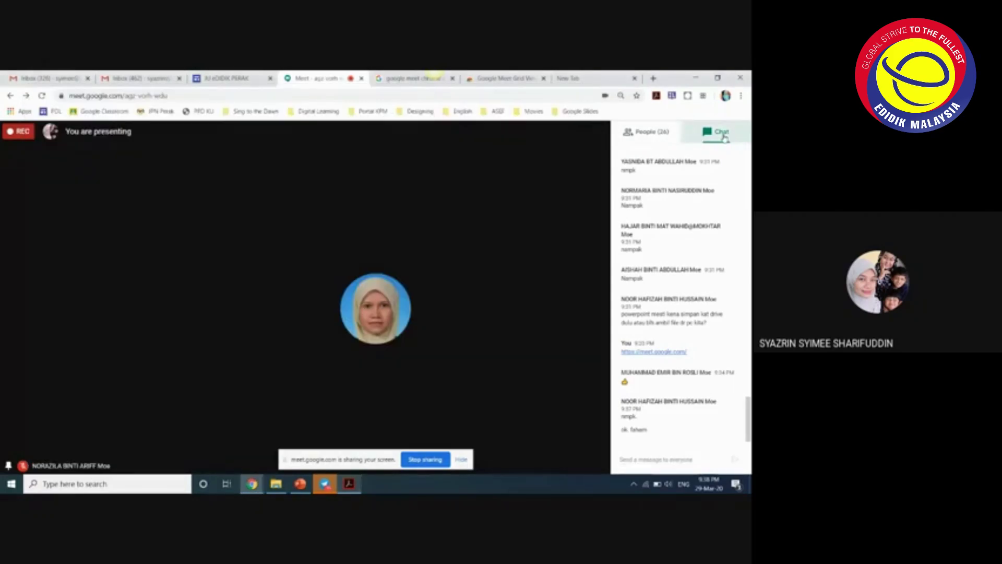
pyautogui.click(653, 134)
pyautogui.scroll(-1, 699, 365)
pyautogui.scroll(10, 701, 412)
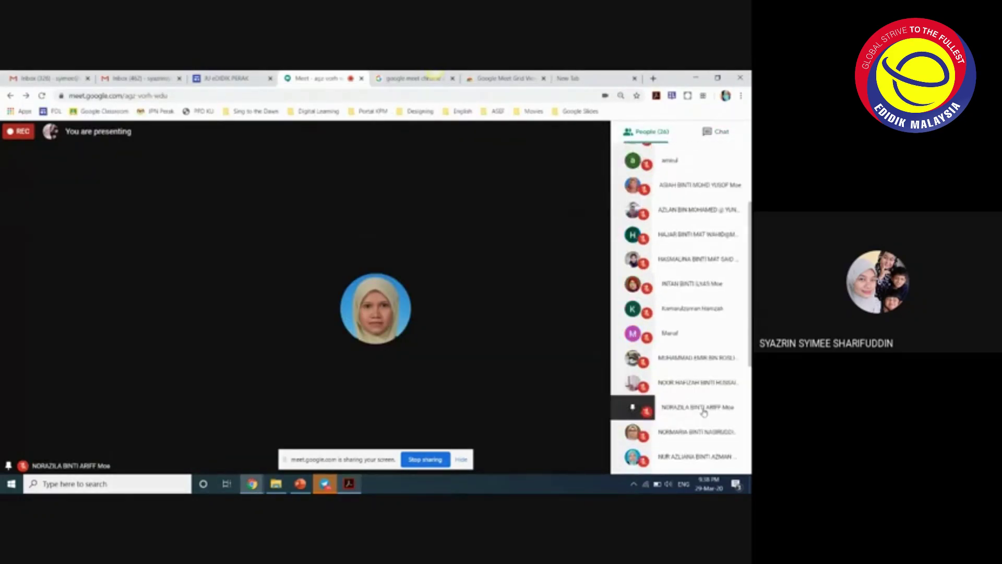
pyautogui.scroll(-7, 705, 406)
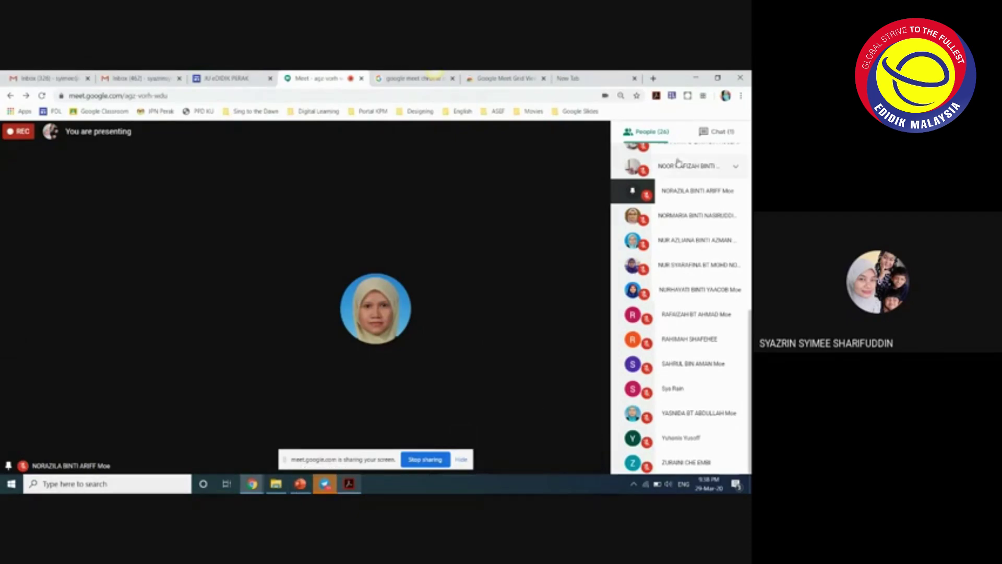
pyautogui.click(718, 131)
pyautogui.scroll(-1, 709, 408)
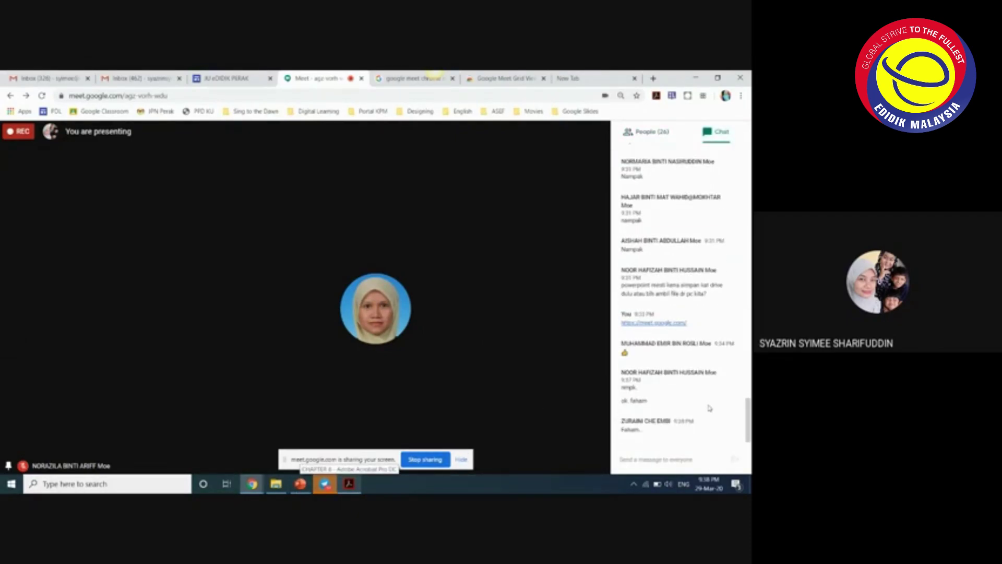
# - In the incognito window, check participants, leave testclass1, and reveal the main presenting call
pyautogui.moveTo(252, 484)
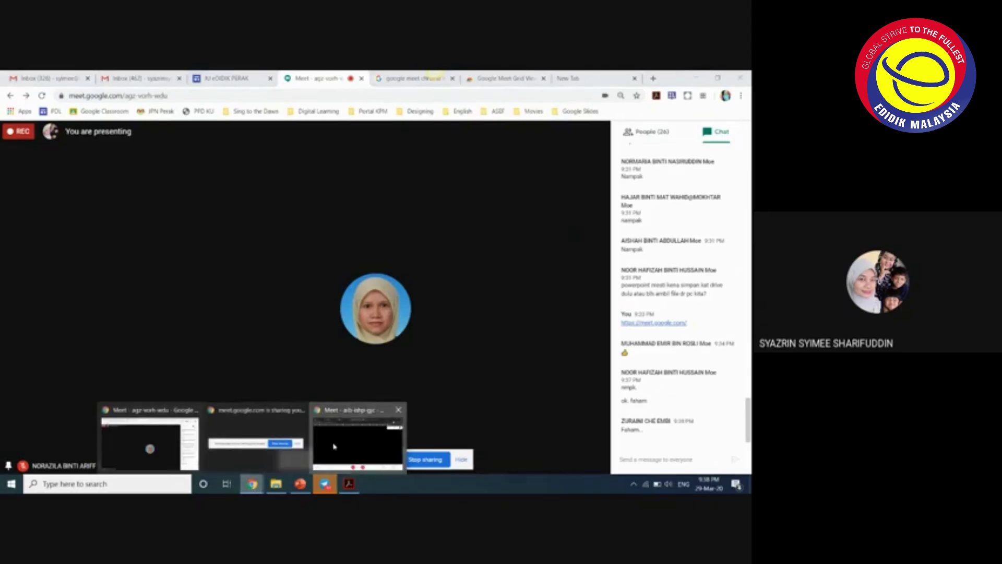
pyautogui.click(384, 423)
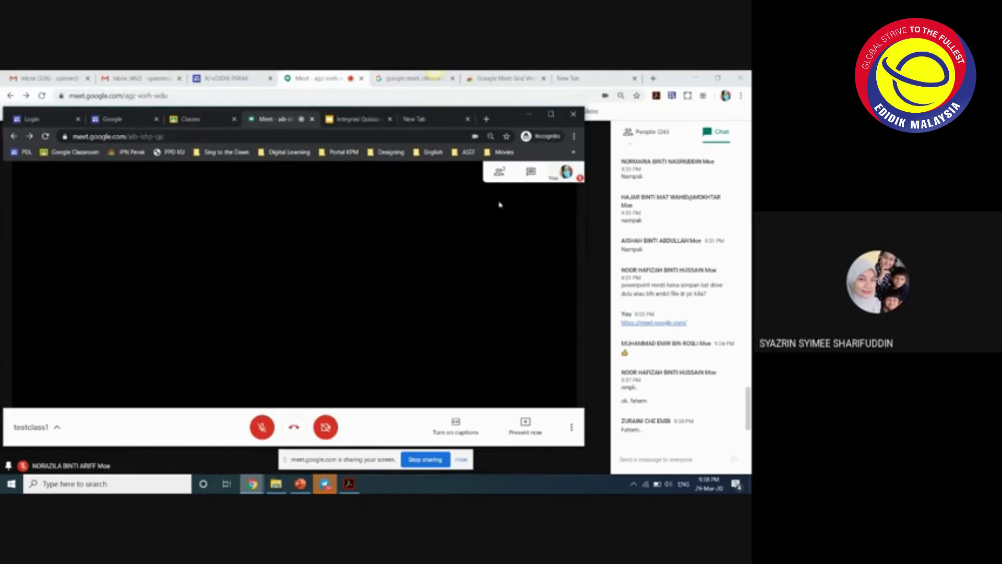
pyautogui.click(500, 176)
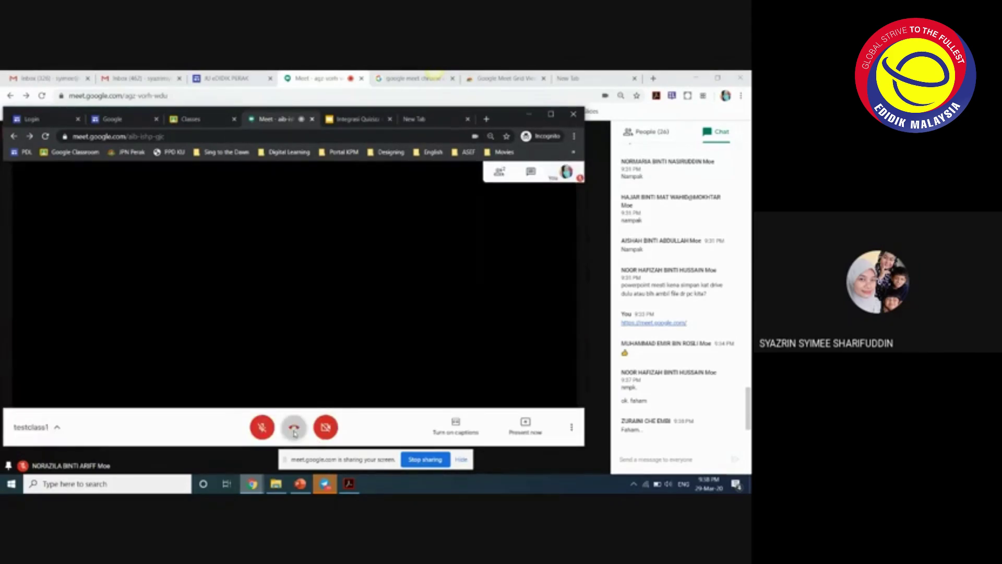
pyautogui.click(294, 425)
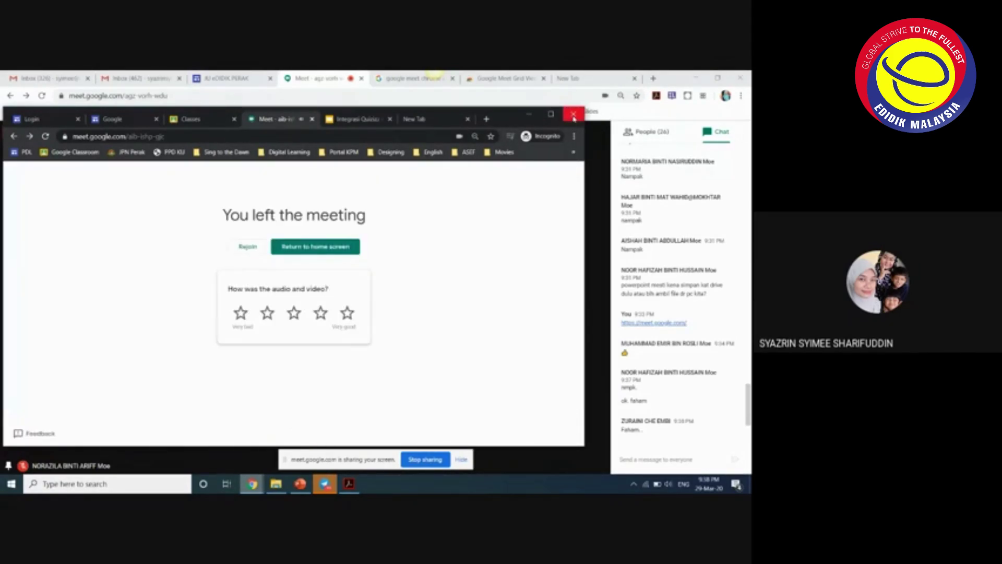
pyautogui.click(360, 119)
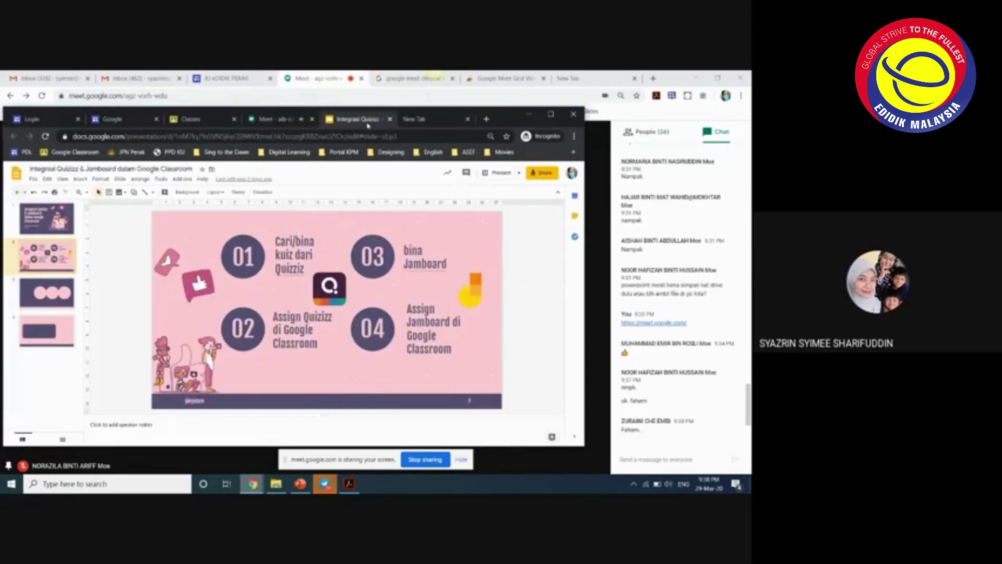
pyautogui.click(529, 114)
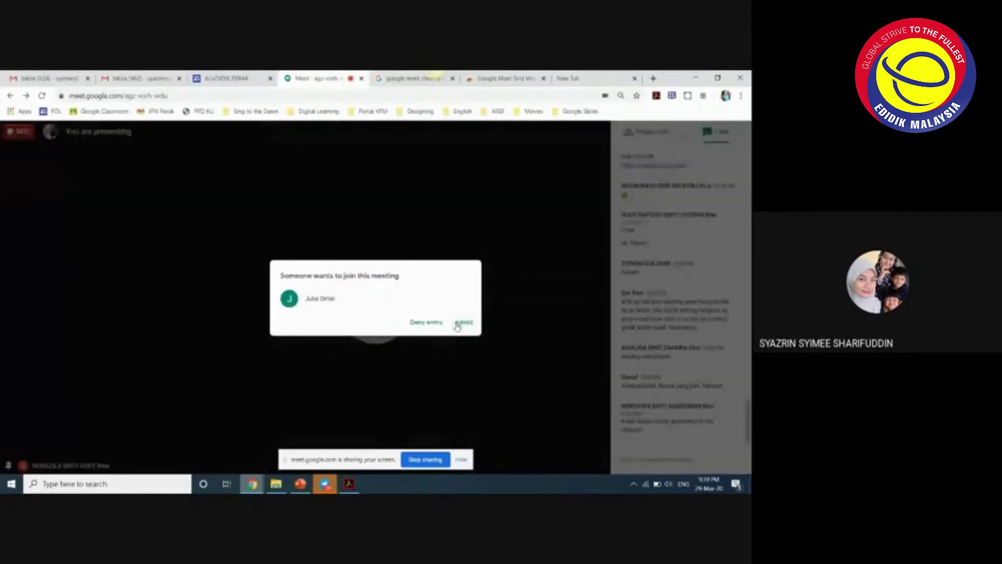
# - Admit the waiting guest, briefly check the participant list, then open the meeting chat
pyautogui.click(460, 323)
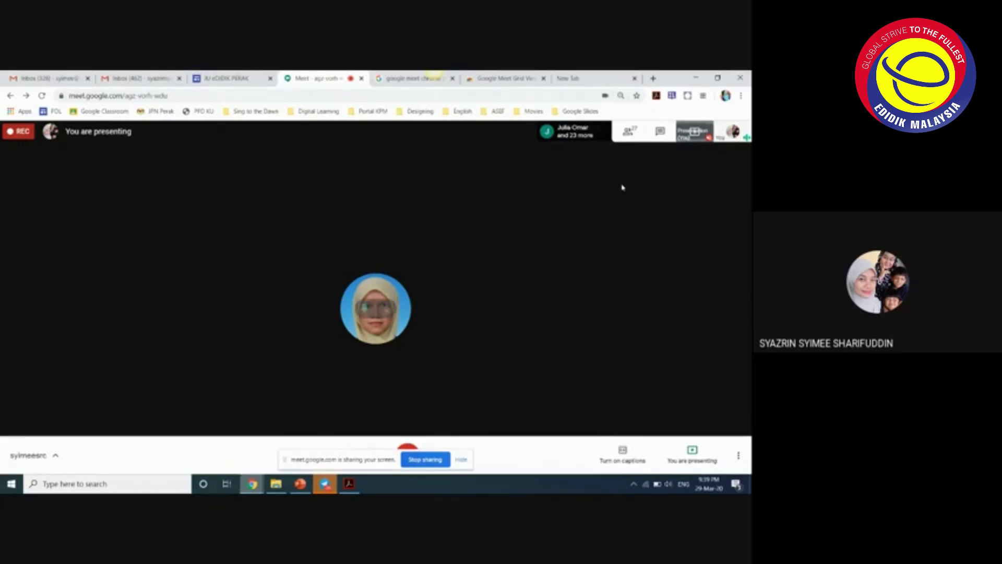
pyautogui.click(629, 133)
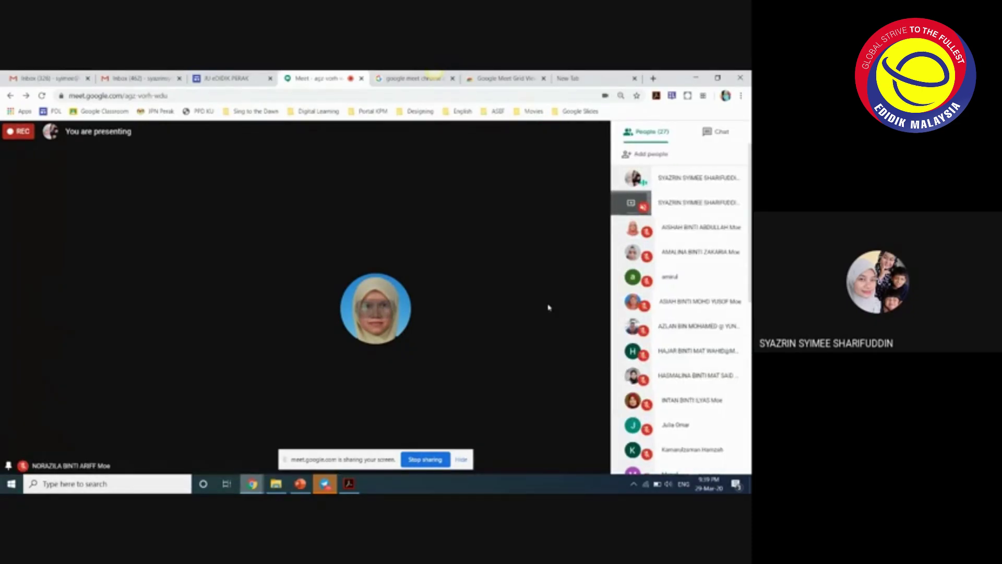
pyautogui.click(557, 287)
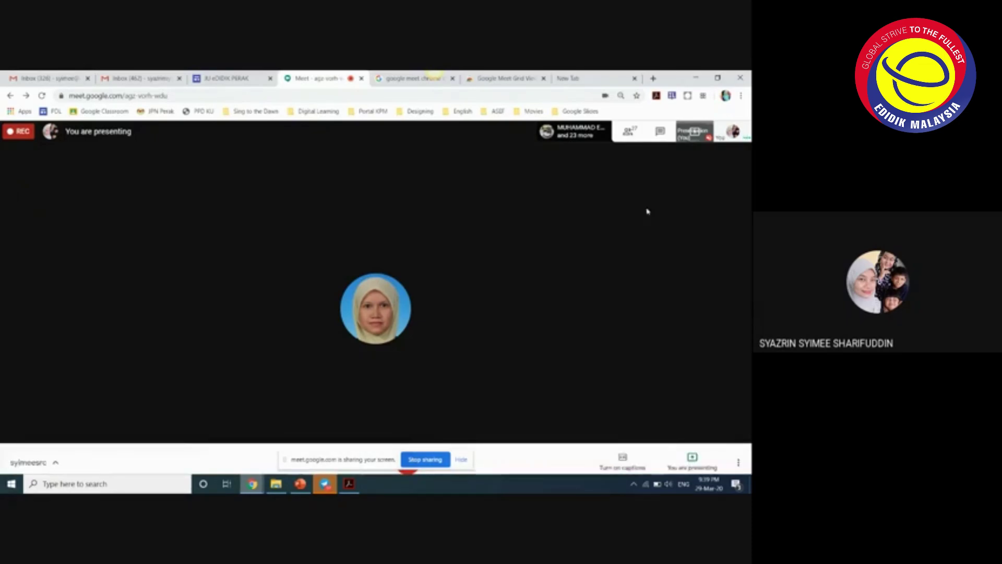
pyautogui.click(661, 131)
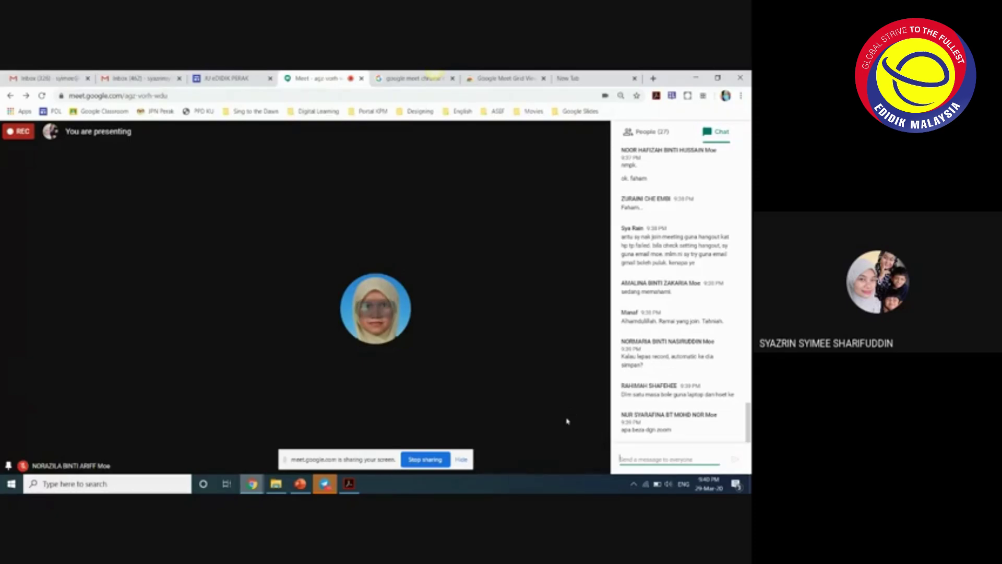
pyautogui.moveTo(300, 483)
pyautogui.moveTo(429, 429)
pyautogui.click(740, 455)
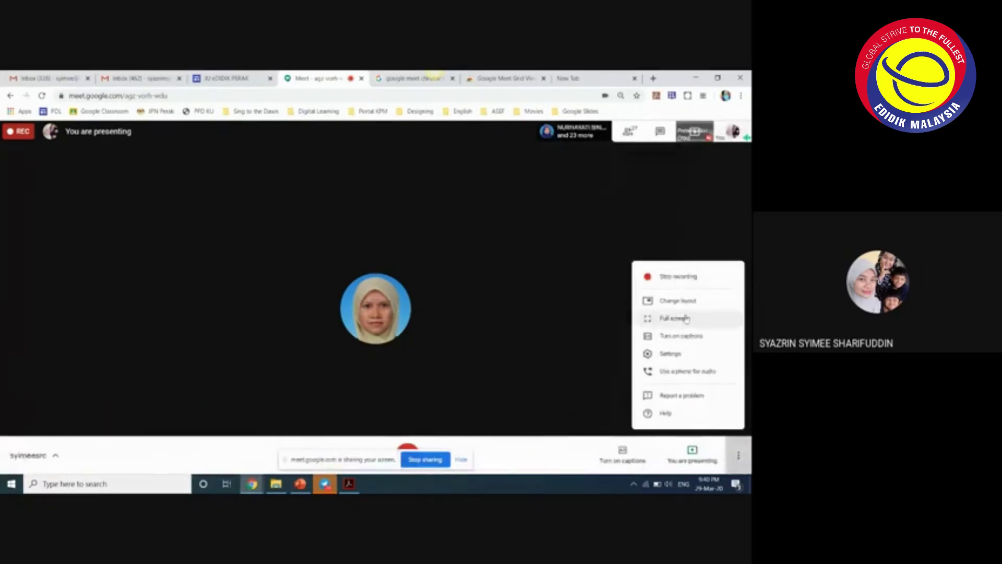
pyautogui.click(523, 403)
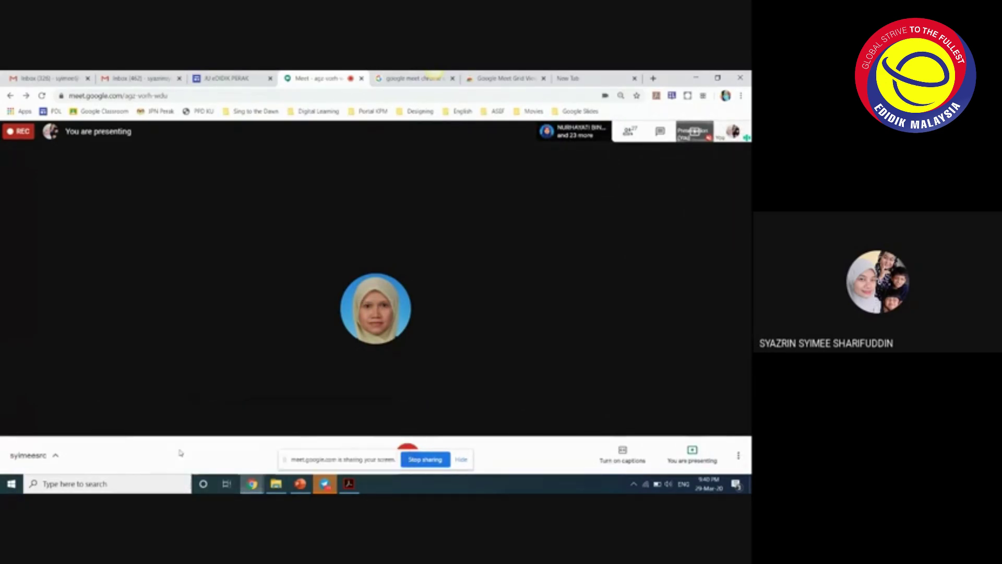
pyautogui.click(659, 135)
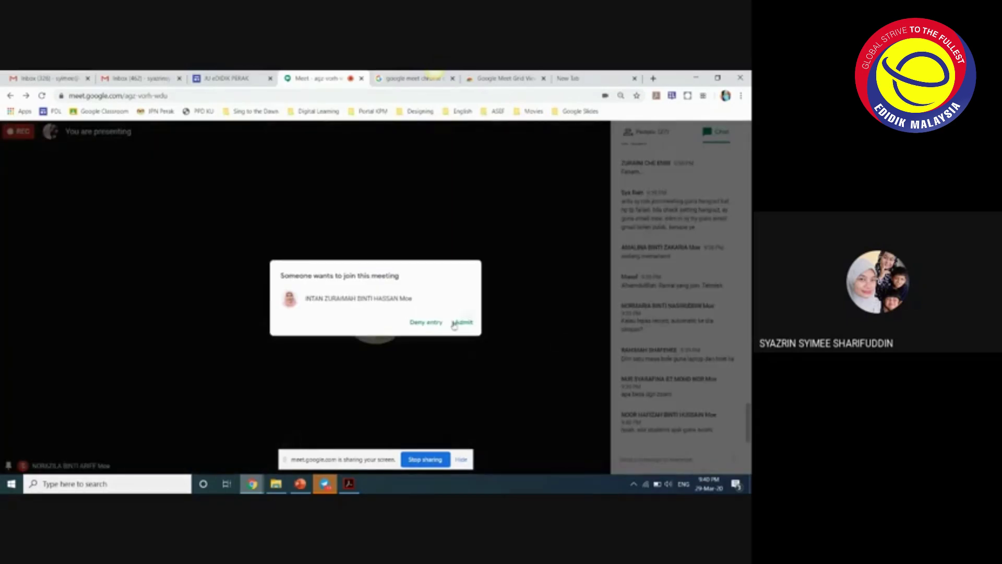
# - Admit the waiting person, bringing the call to 28, and scroll through the chat replies
pyautogui.click(461, 322)
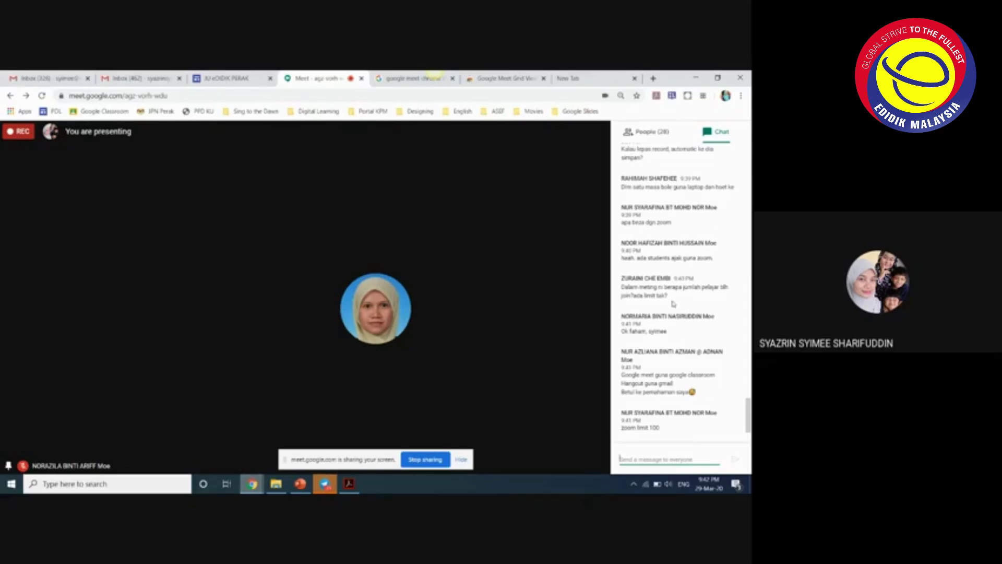
pyautogui.scroll(-1, 666, 297)
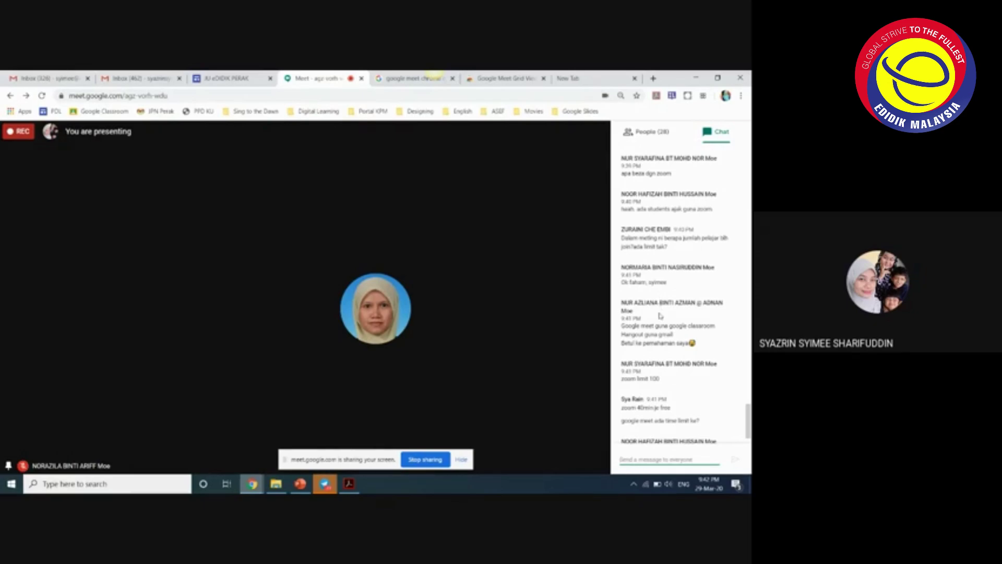
pyautogui.scroll(-1, 655, 319)
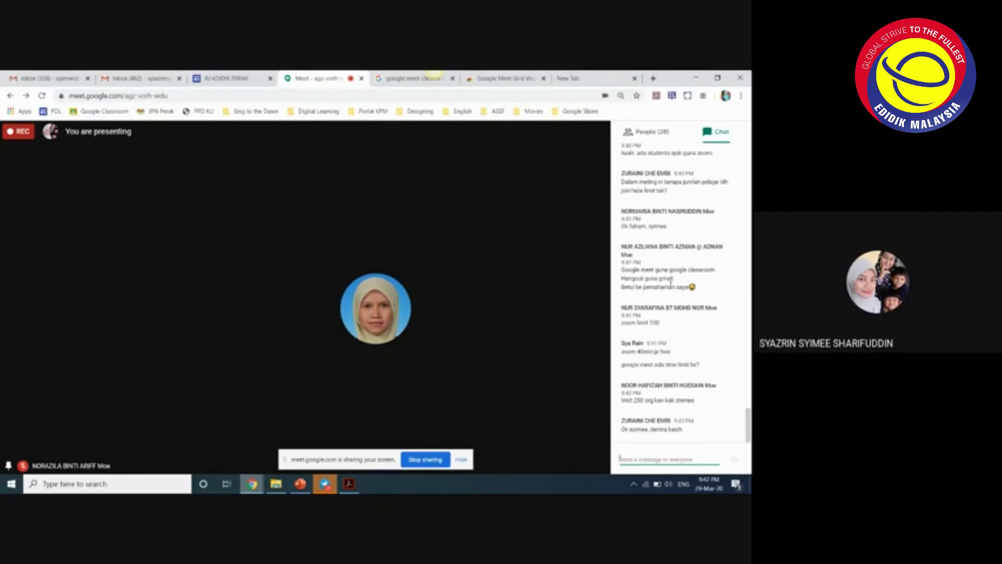
# - Switch to the Gmail inbox tab and scroll through its messages
pyautogui.click(146, 78)
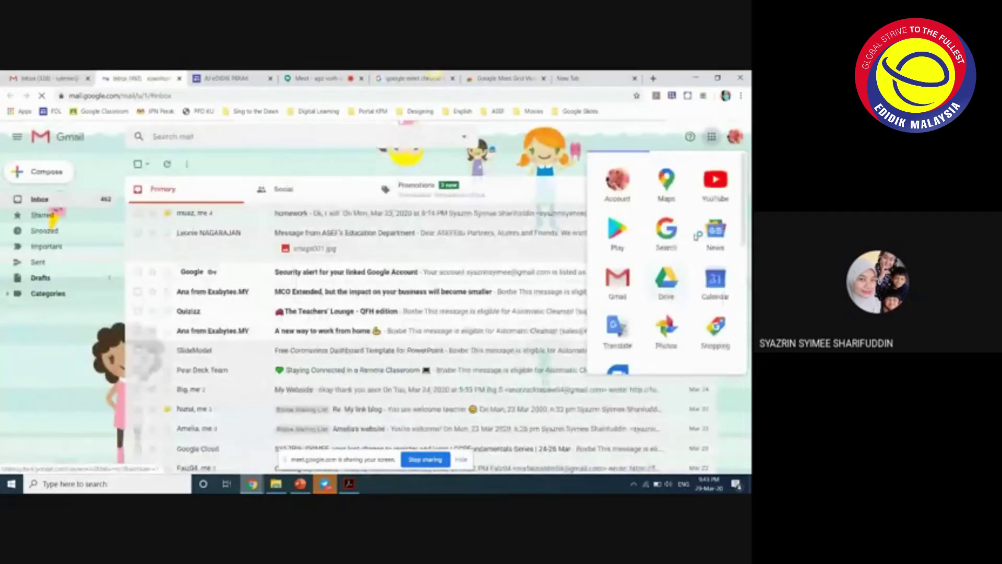
pyautogui.scroll(-3, 642, 299)
pyautogui.scroll(-2, 641, 299)
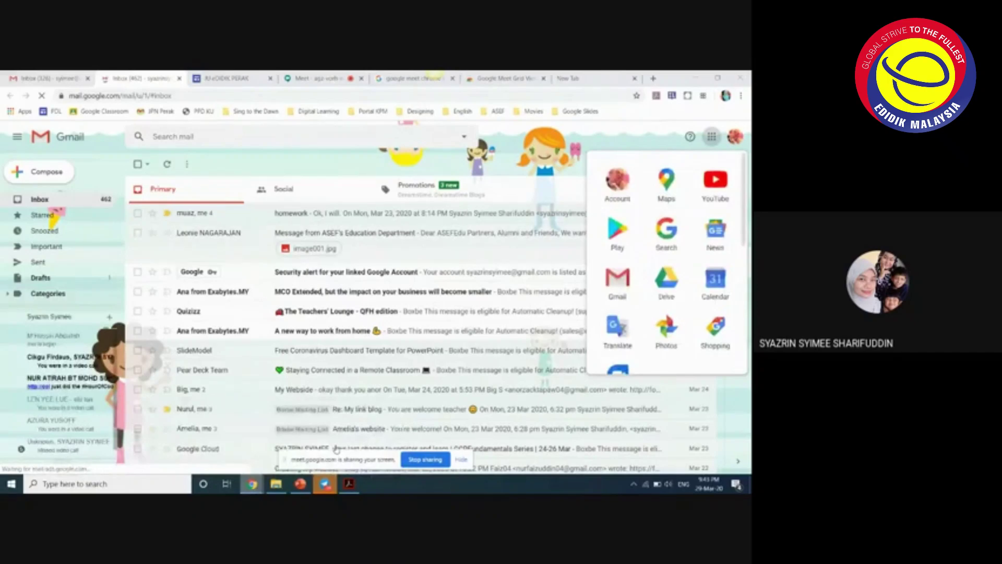
# - Bring the incognito window forward, browse its Google apps grid, then return to the Meet window
pyautogui.hotkey('alt', 'Tab')
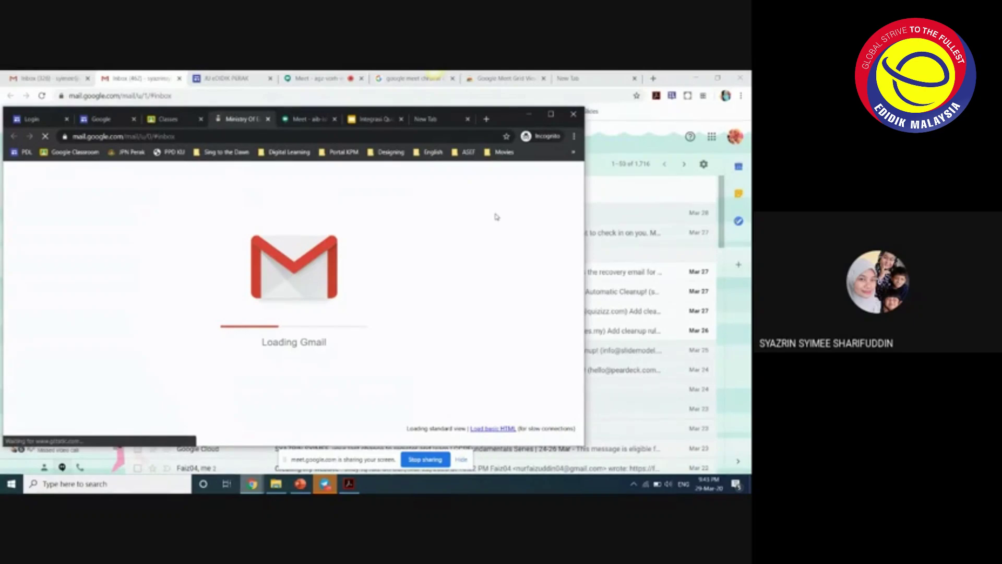
pyautogui.click(496, 177)
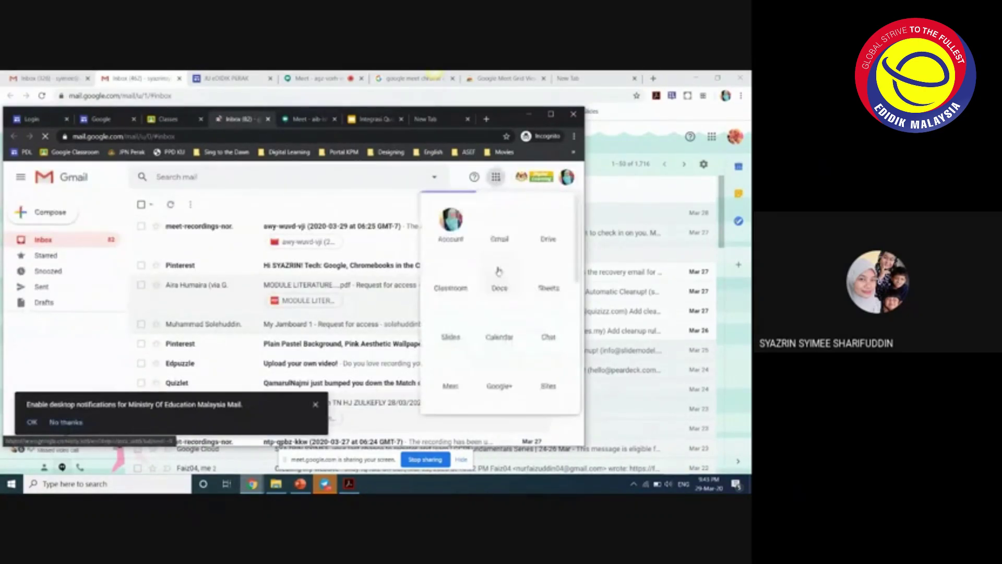
pyautogui.scroll(-2, 472, 282)
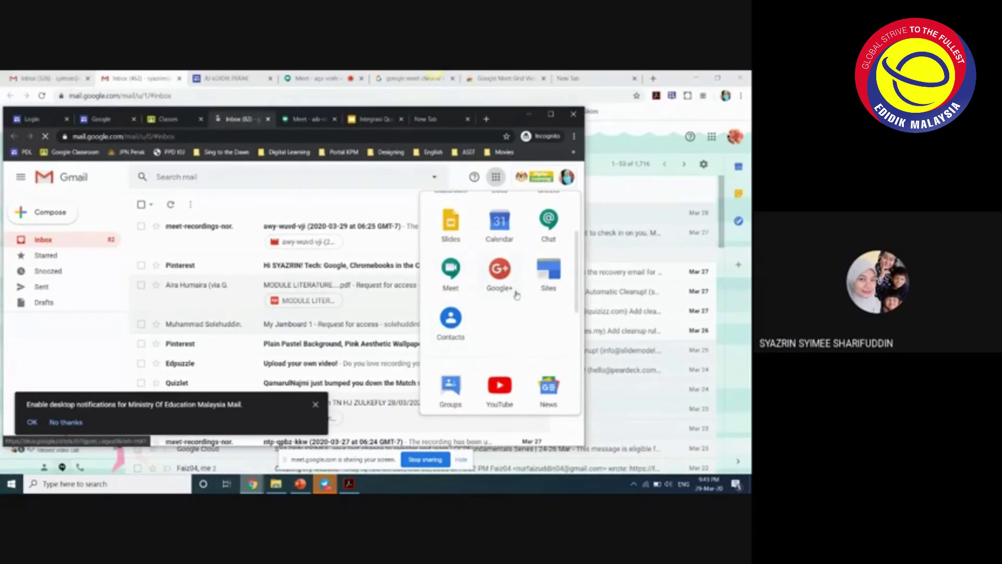
pyautogui.scroll(2, 515, 300)
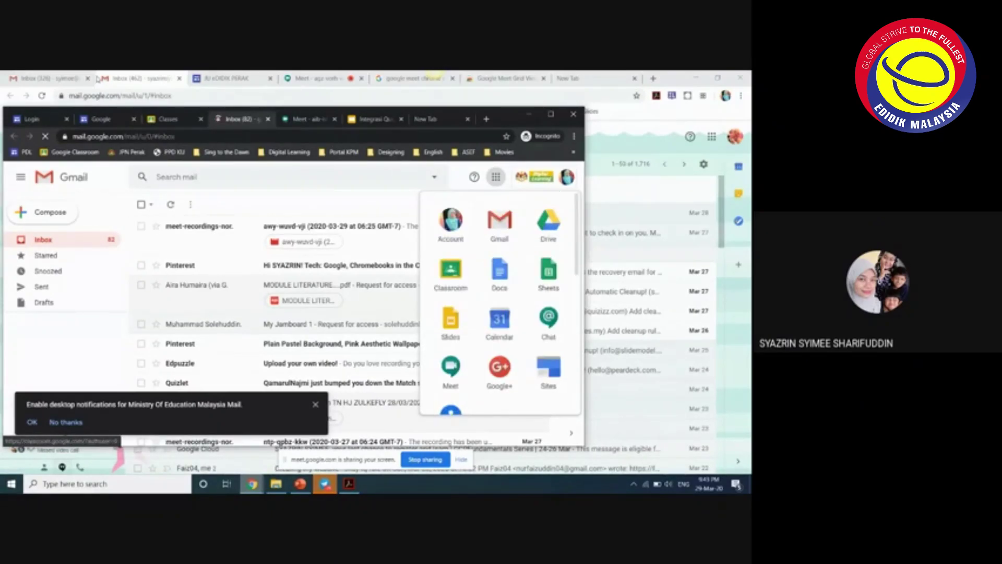
pyautogui.moveTo(252, 483)
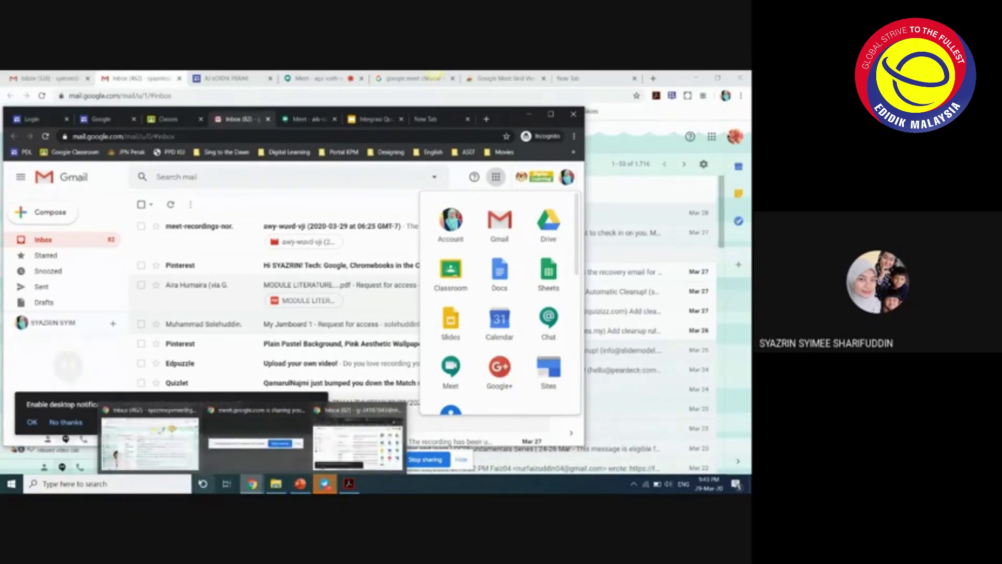
pyautogui.click(231, 465)
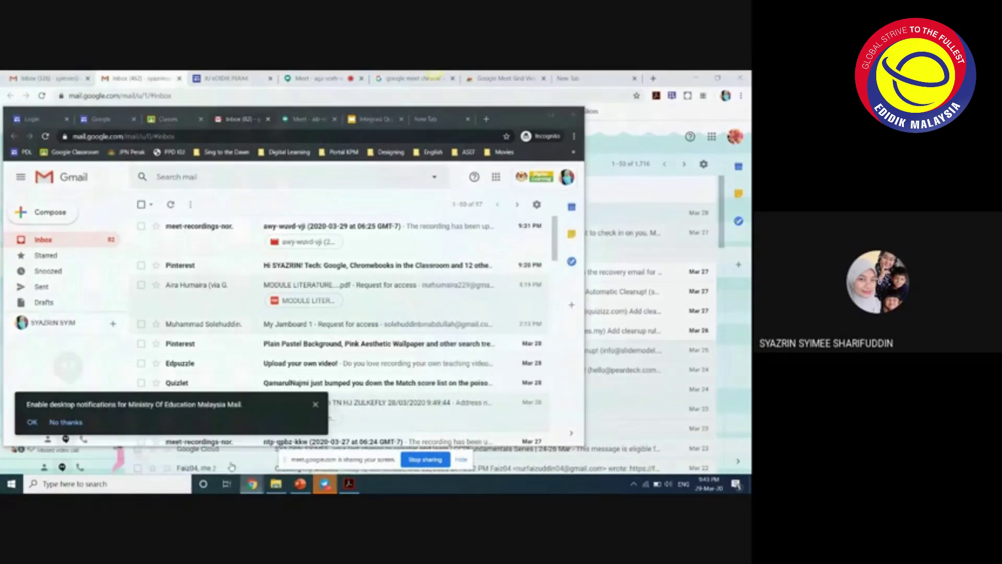
pyautogui.click(231, 466)
# - Return to the Meet tab and show the list of the call's 28 participants
pyautogui.click(313, 78)
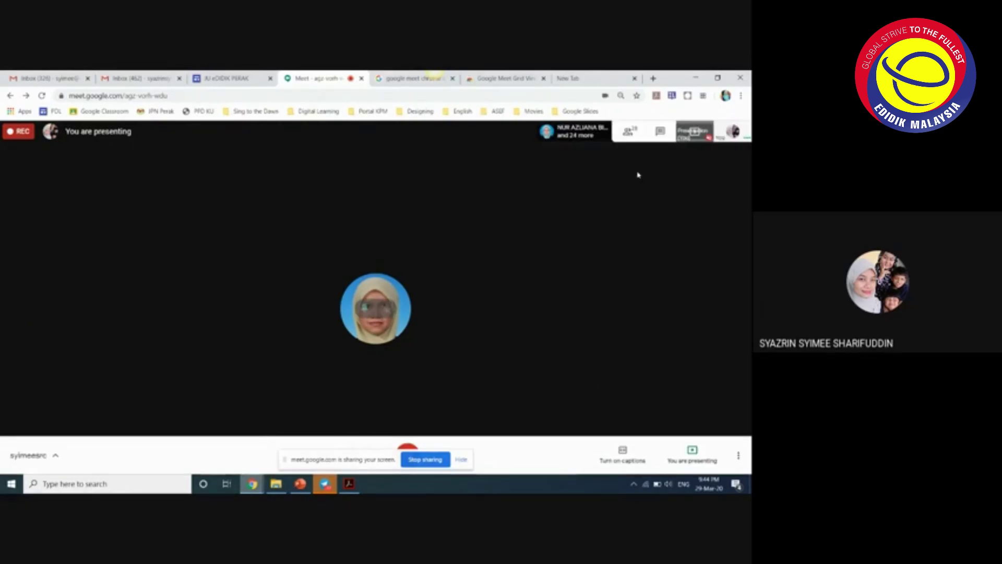
pyautogui.click(641, 131)
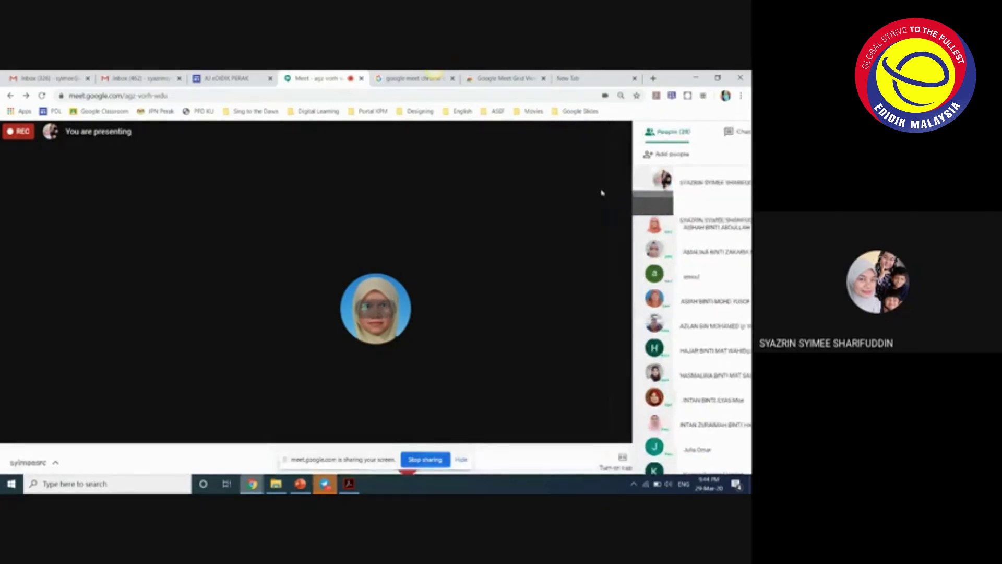
# - Close the participant list, pin your own presentation on stage, and reopen the chat beside it
pyautogui.click(689, 134)
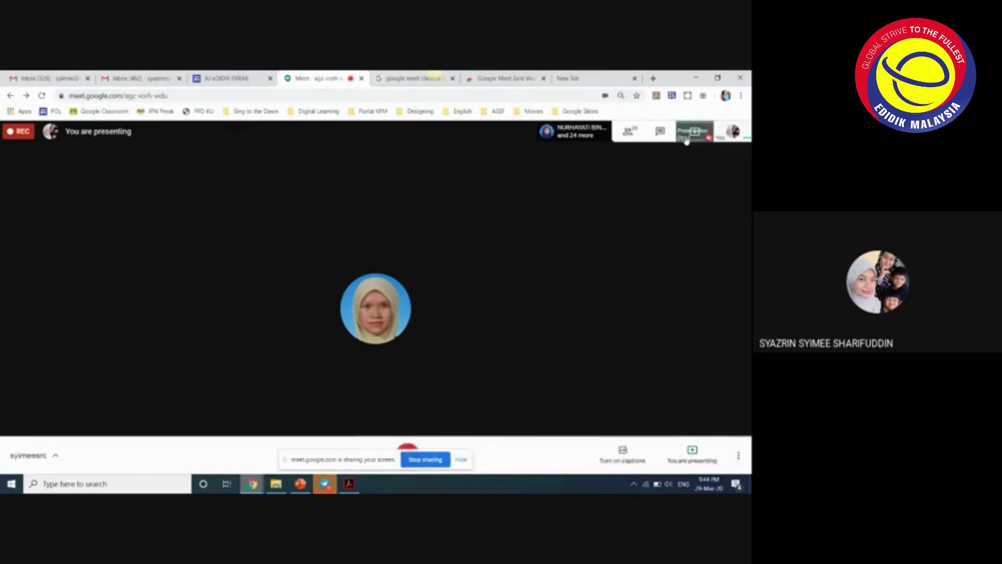
pyautogui.click(687, 137)
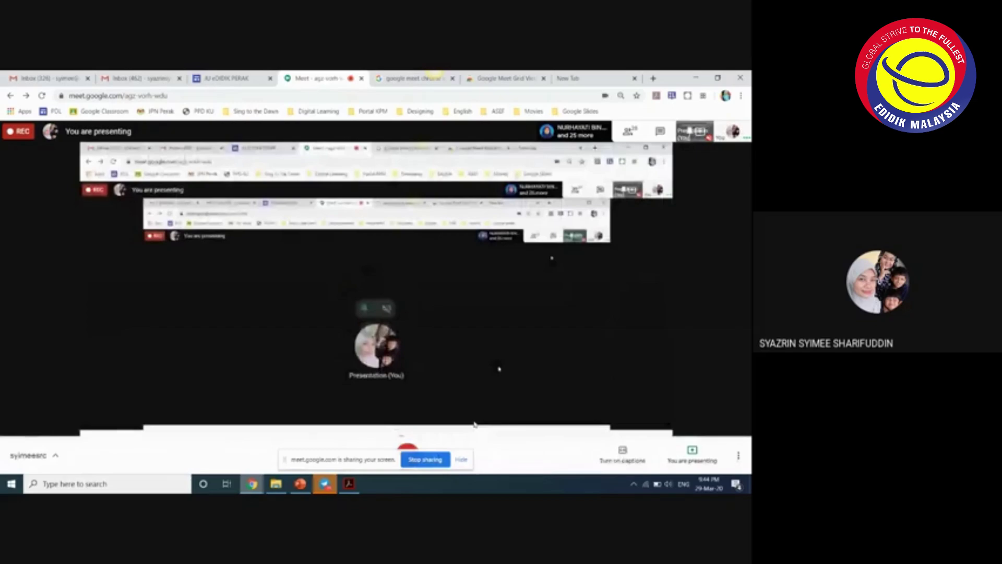
pyautogui.click(693, 133)
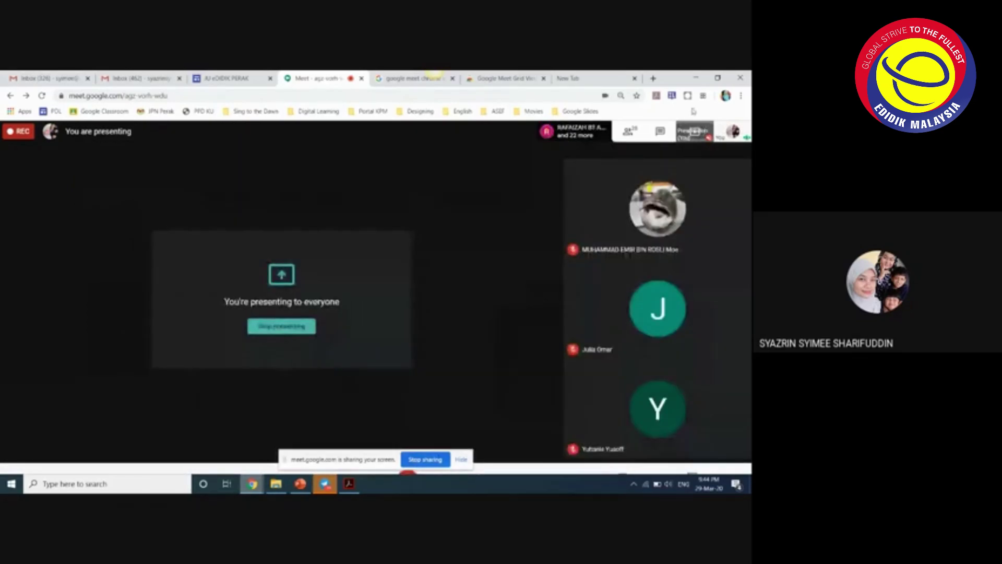
pyautogui.click(661, 131)
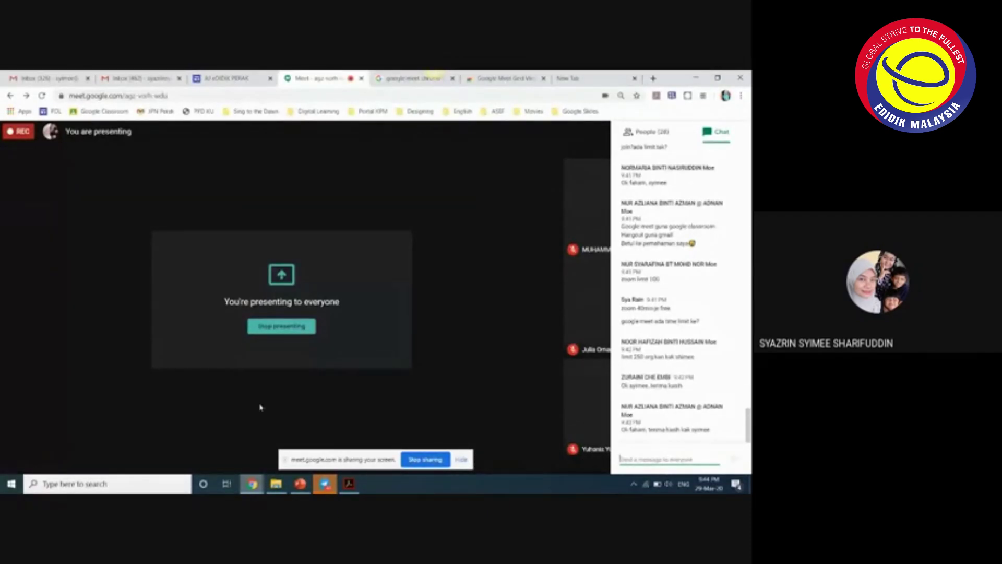
# - Bring the incognito Gmail window in front of the Meet call from the Chrome taskbar
pyautogui.moveTo(252, 483)
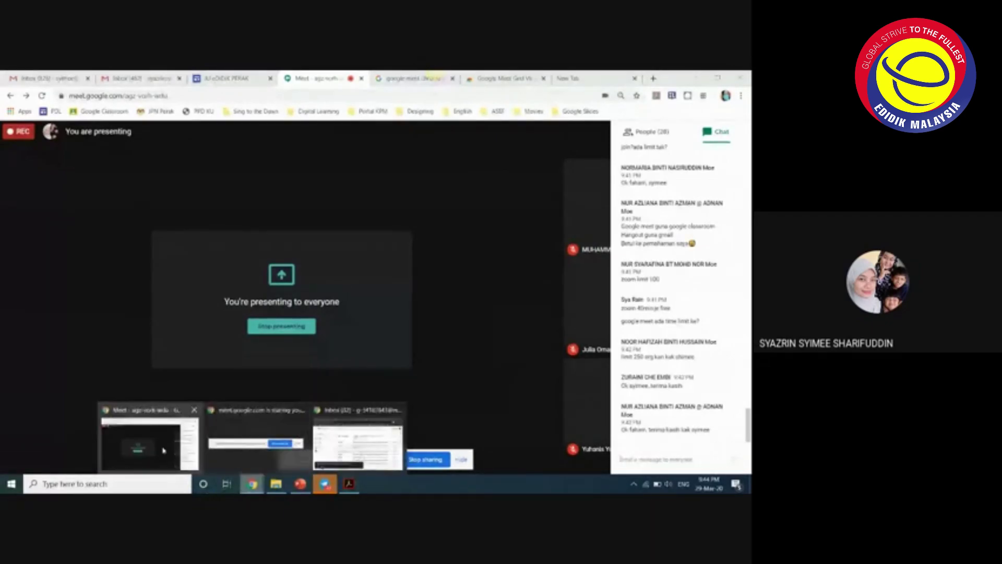
pyautogui.moveTo(239, 459)
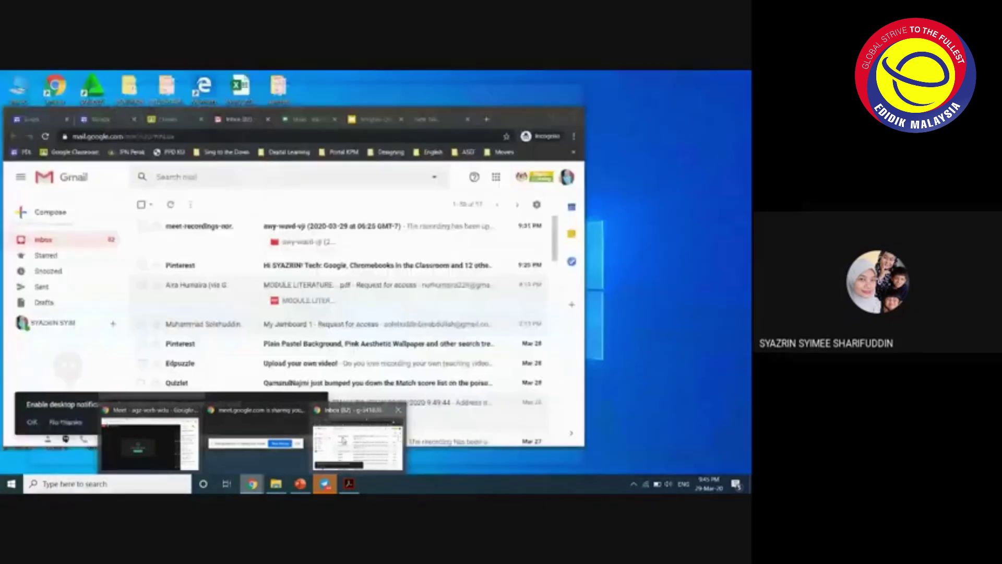
pyautogui.click(357, 441)
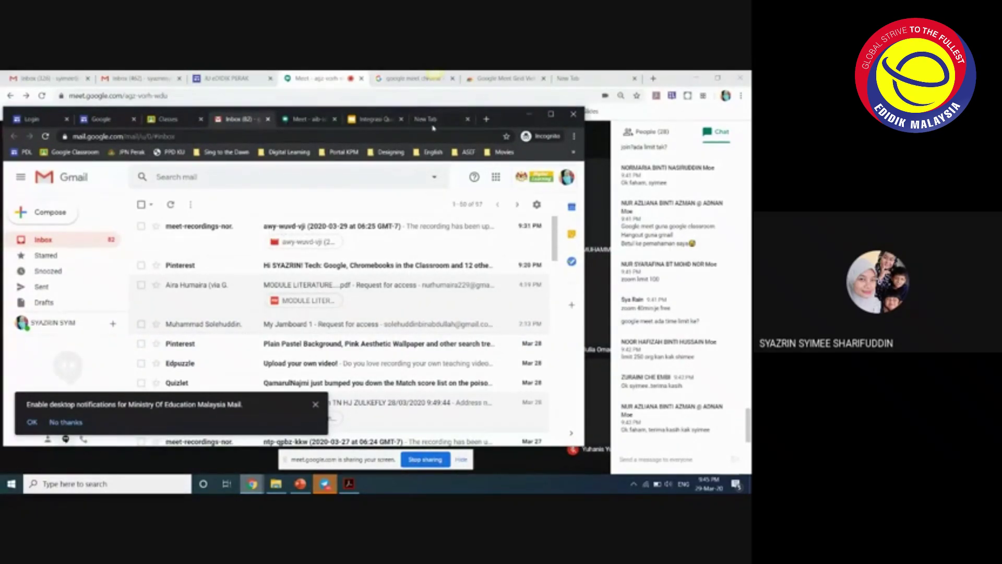
# - Open the Google apps grid, then move through Google Classroom to the Digital Learning login page
pyautogui.click(496, 176)
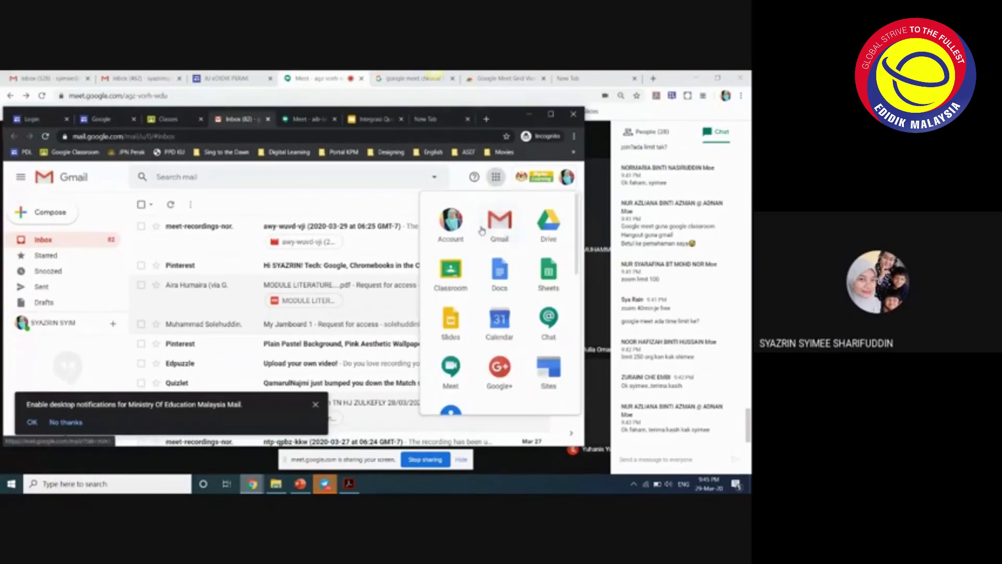
pyautogui.click(167, 120)
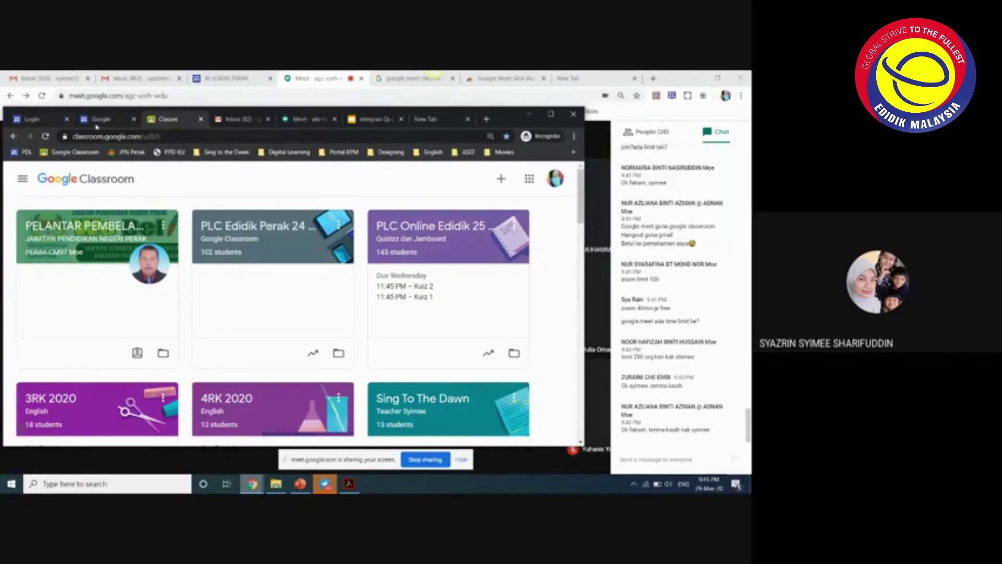
pyautogui.click(46, 124)
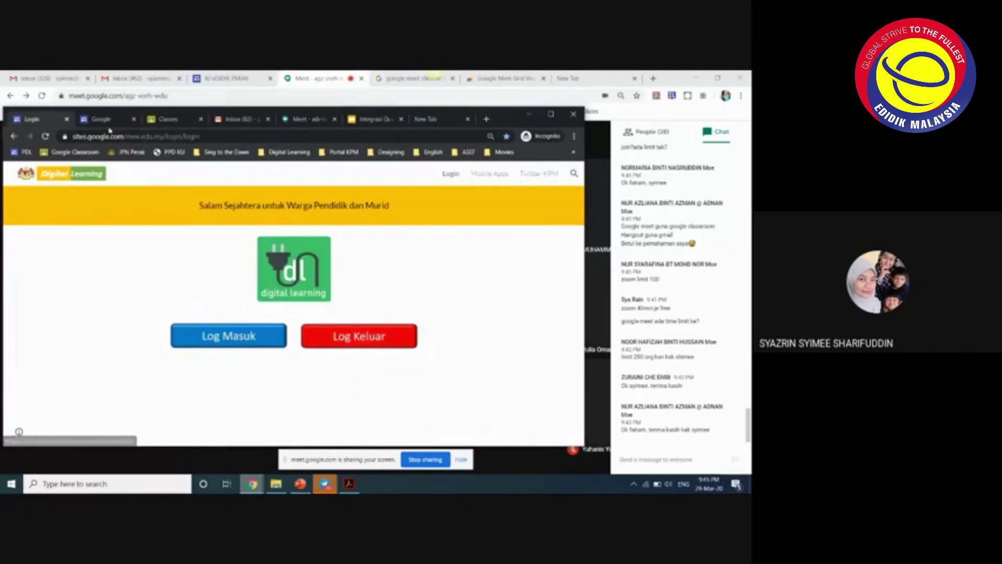
# - Show the Menu Guru page listing Buku Teks Digital, Aktiviti, Aplikasi and Pusat Sumber
pyautogui.click(112, 124)
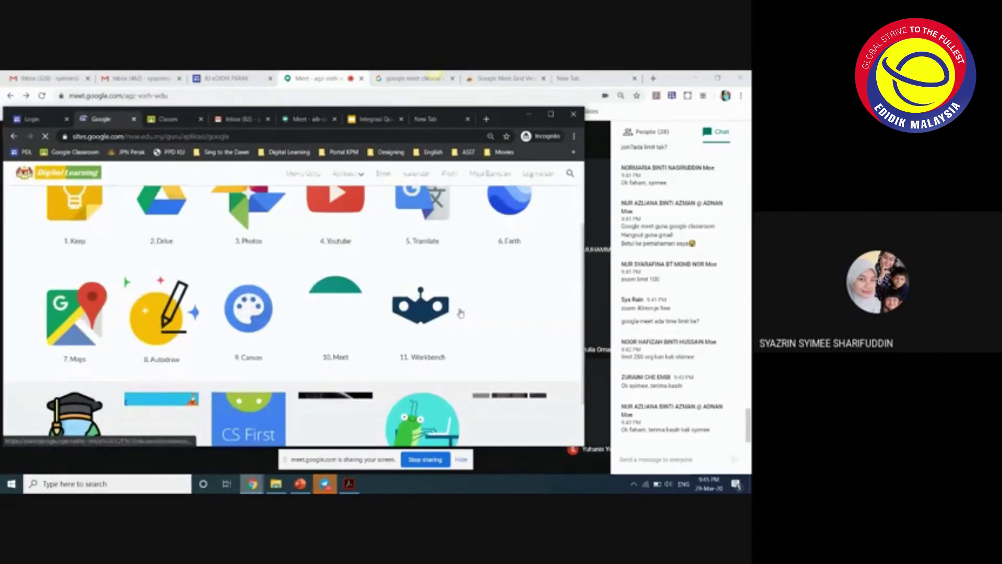
pyautogui.scroll(2, 452, 334)
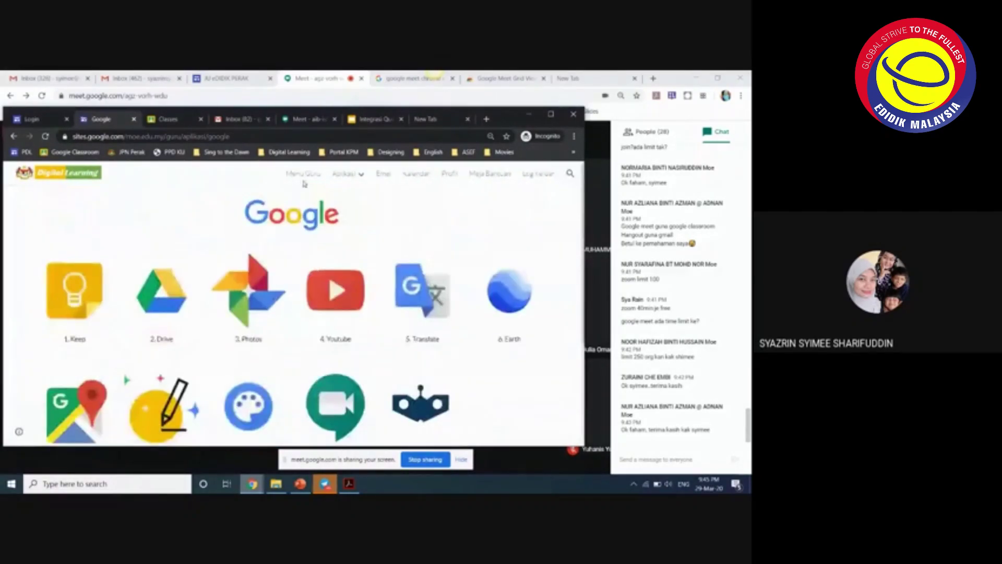
pyautogui.click(301, 175)
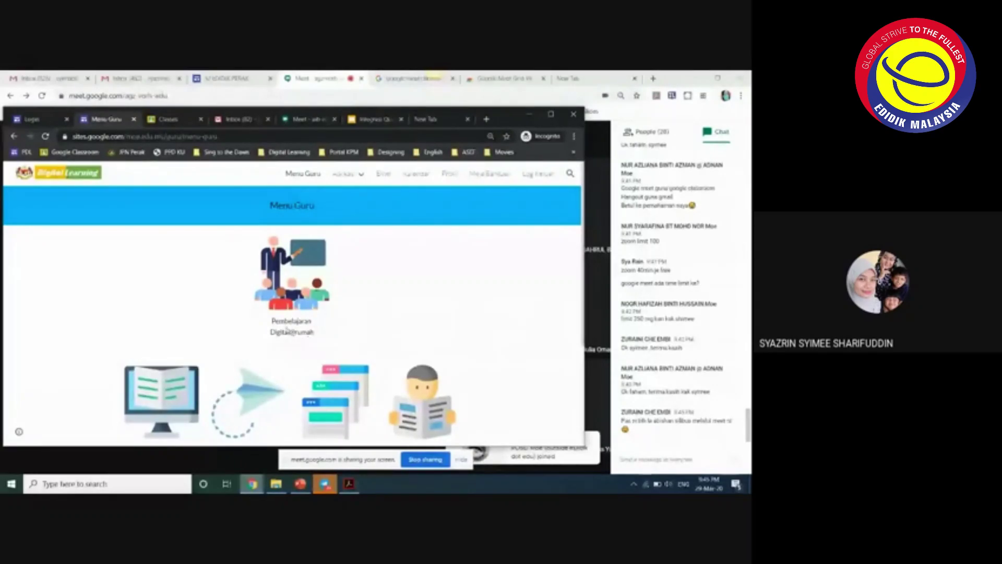
pyautogui.scroll(-2, 324, 324)
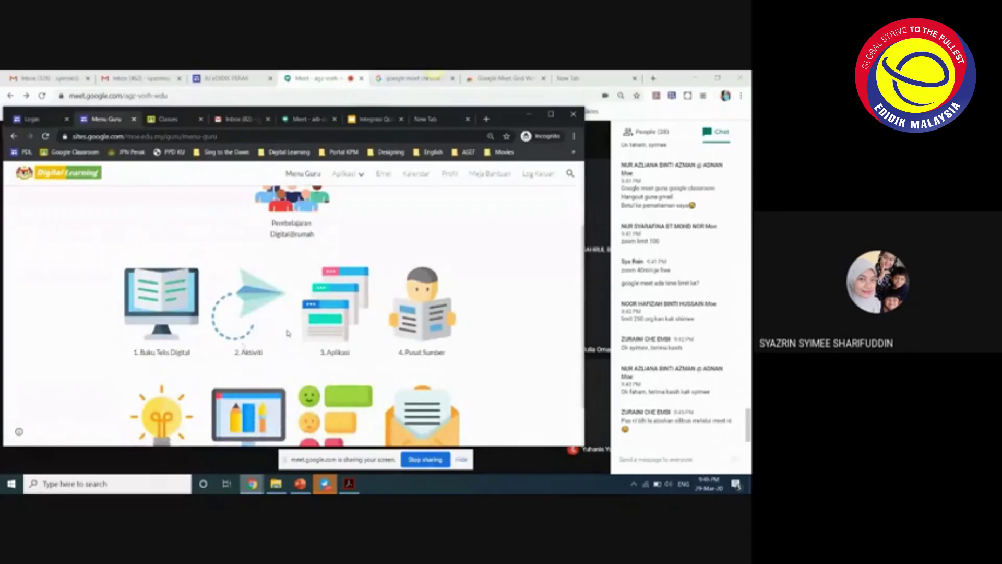
pyautogui.scroll(1, 299, 301)
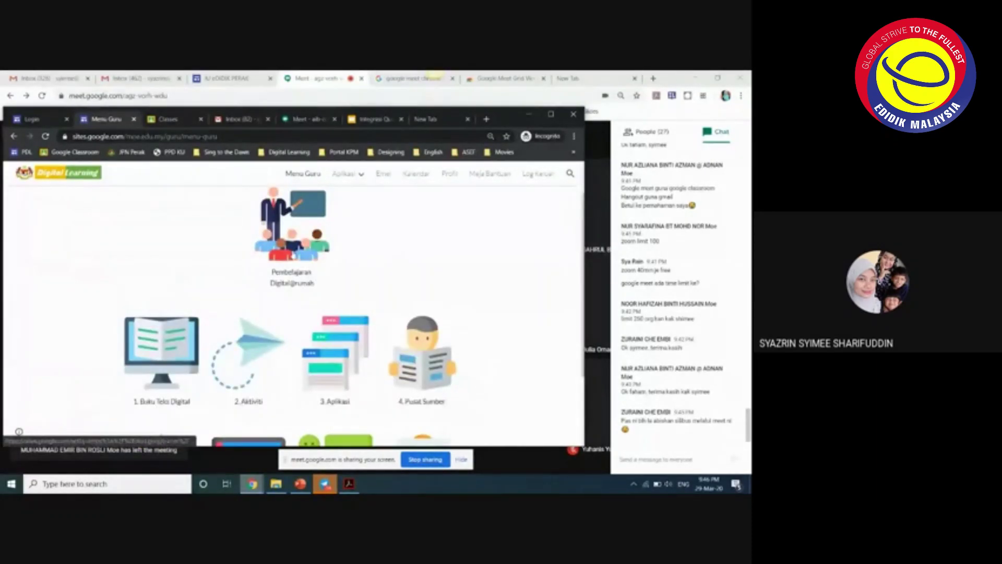
# - Open the Sumber Digital PdP page from the Pembelajaran Digital@rumah illustration and scroll through it
pyautogui.click(270, 283)
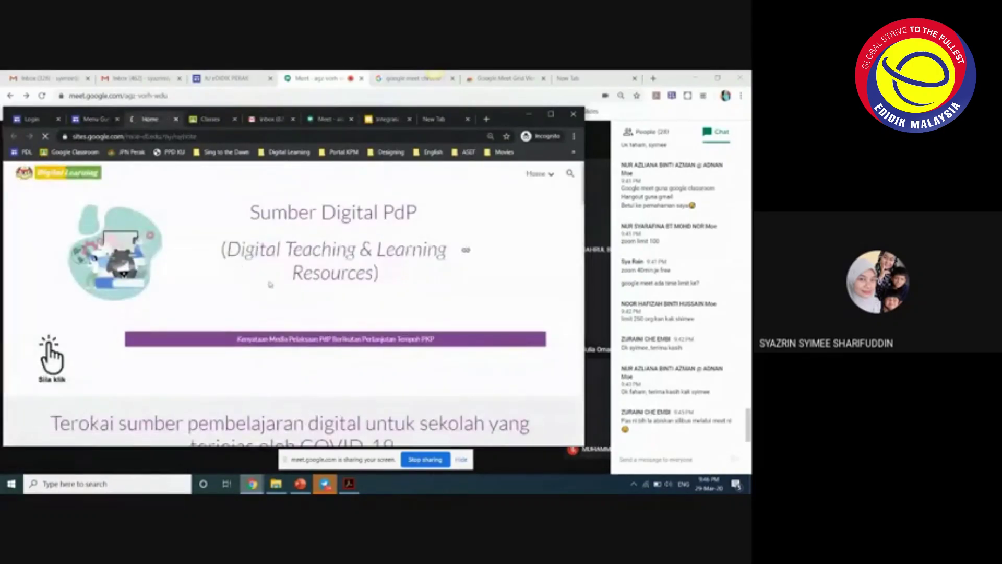
pyautogui.scroll(-3, 270, 285)
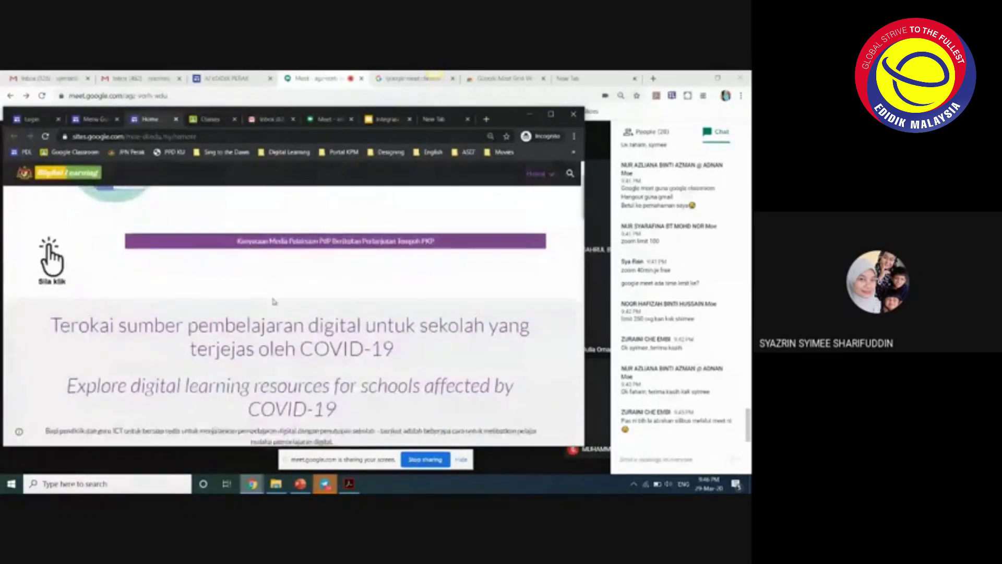
pyautogui.scroll(2, 273, 301)
pyautogui.scroll(1, 274, 301)
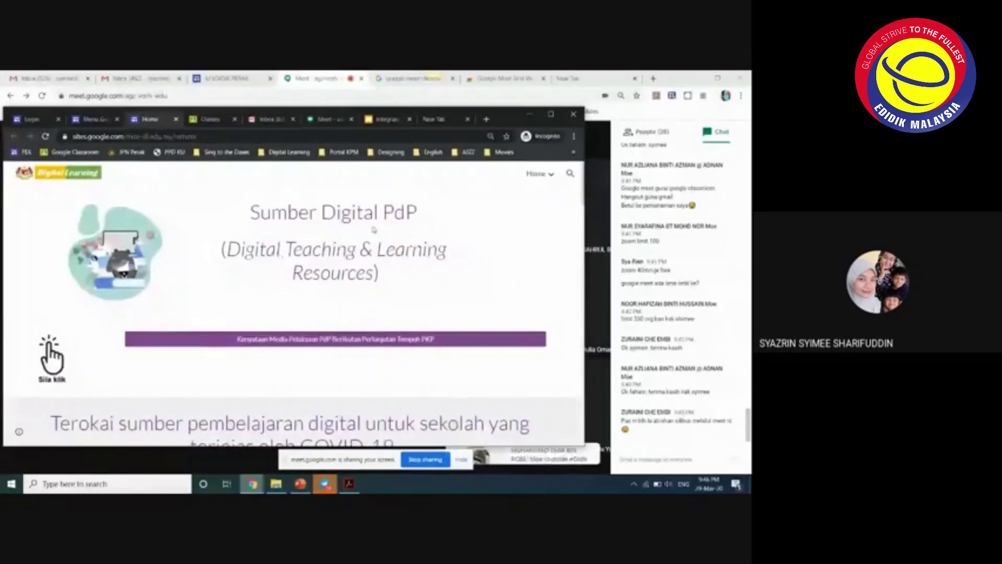
pyautogui.scroll(-2, 274, 302)
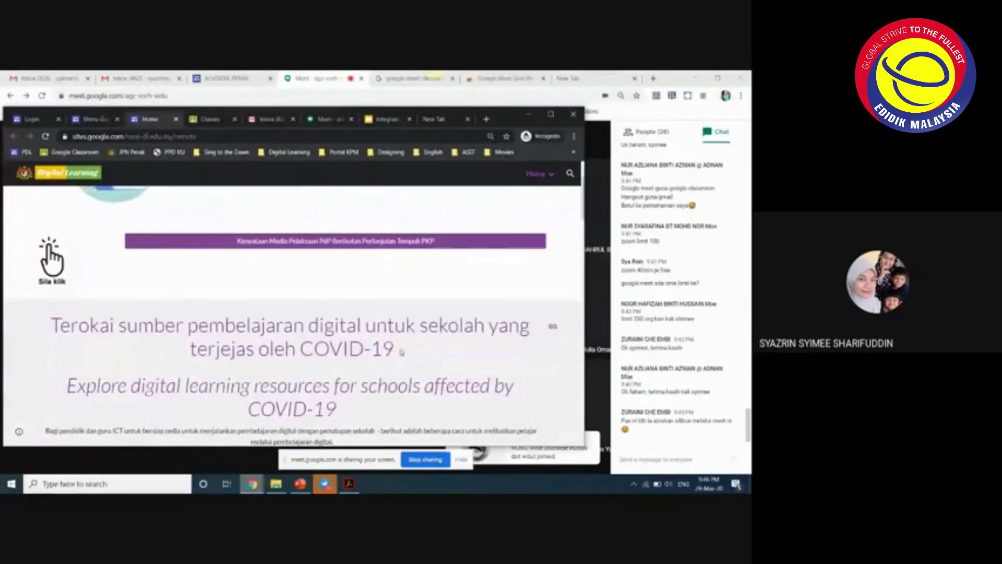
pyautogui.scroll(-1, 402, 353)
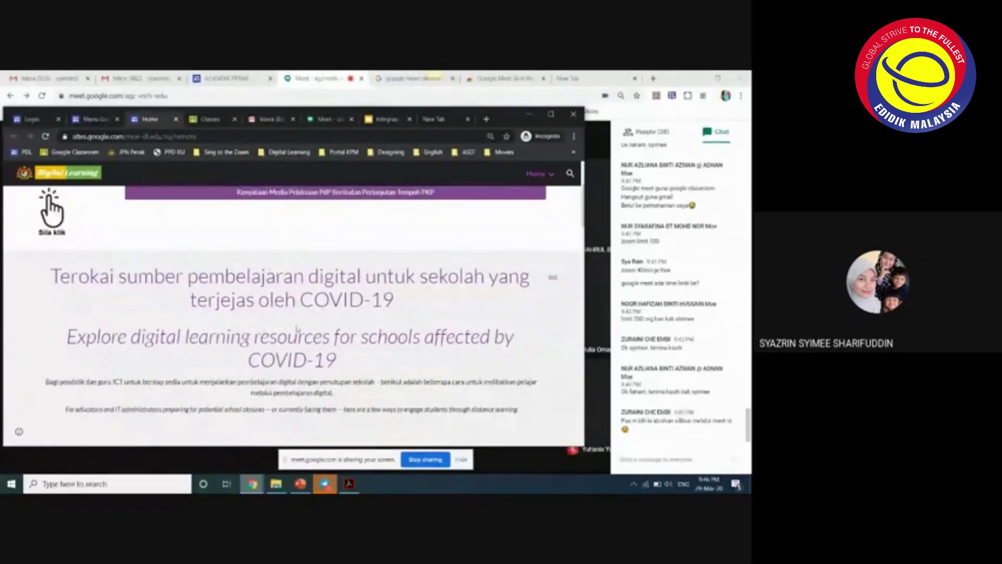
pyautogui.scroll(-2, 331, 300)
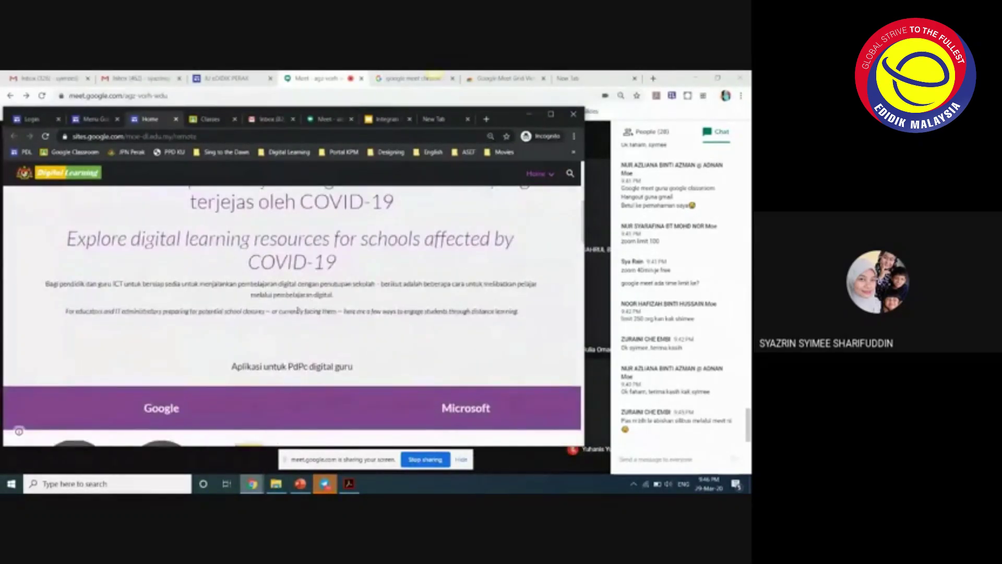
pyautogui.scroll(-2, 290, 297)
pyautogui.scroll(-1, 221, 336)
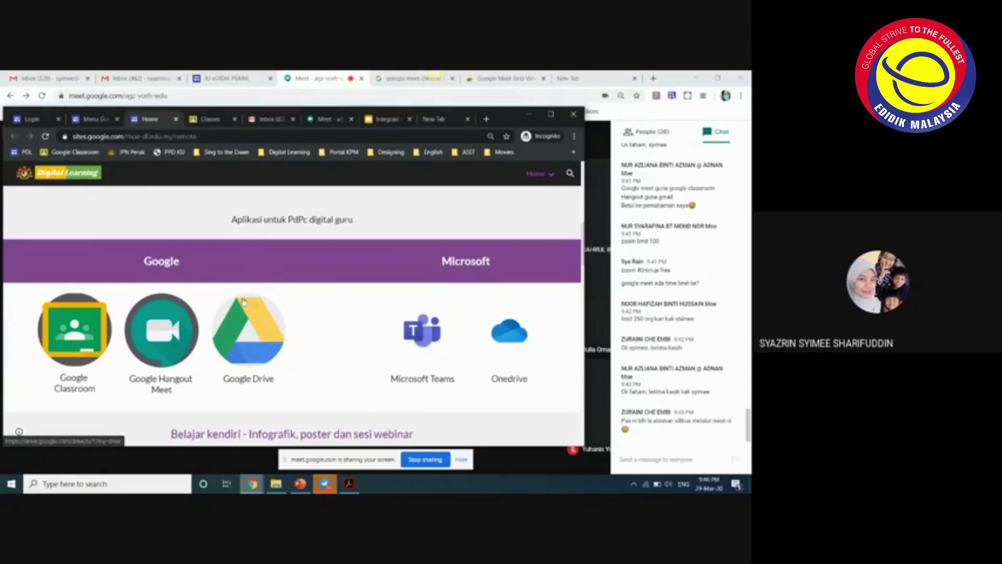
pyautogui.scroll(-1, 287, 347)
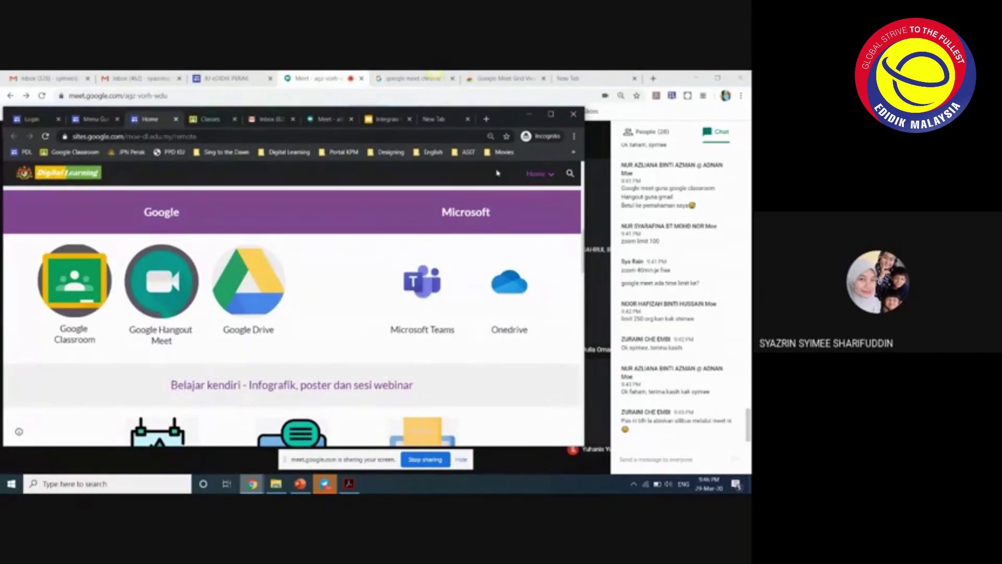
pyautogui.scroll(-3, 315, 333)
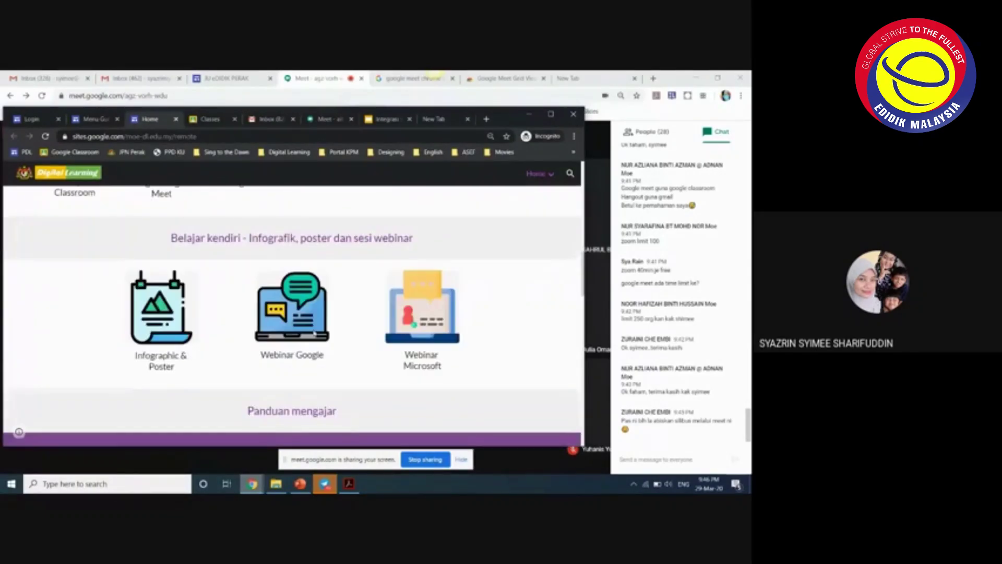
pyautogui.scroll(-1, 315, 333)
pyautogui.scroll(12, 303, 331)
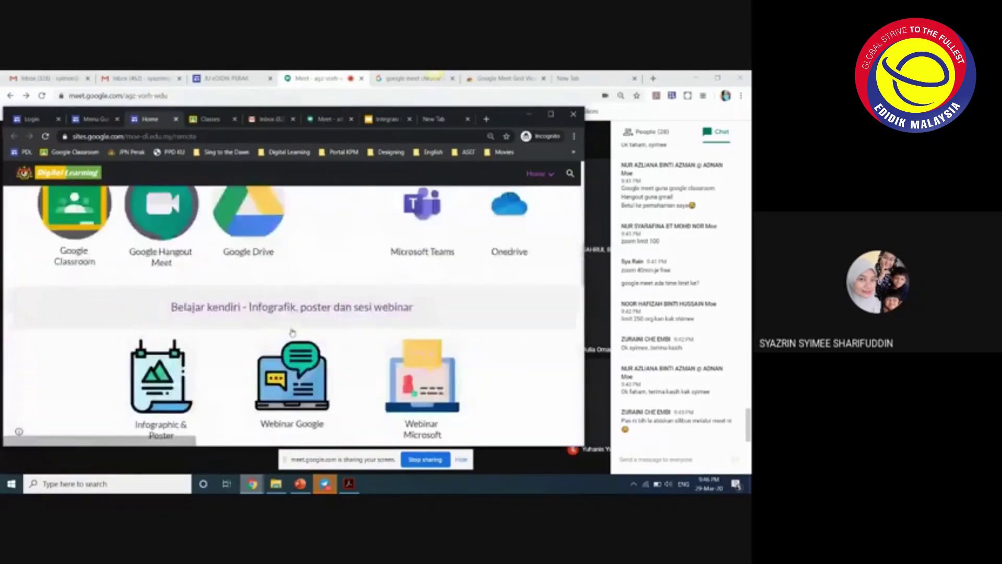
pyautogui.scroll(2, 292, 327)
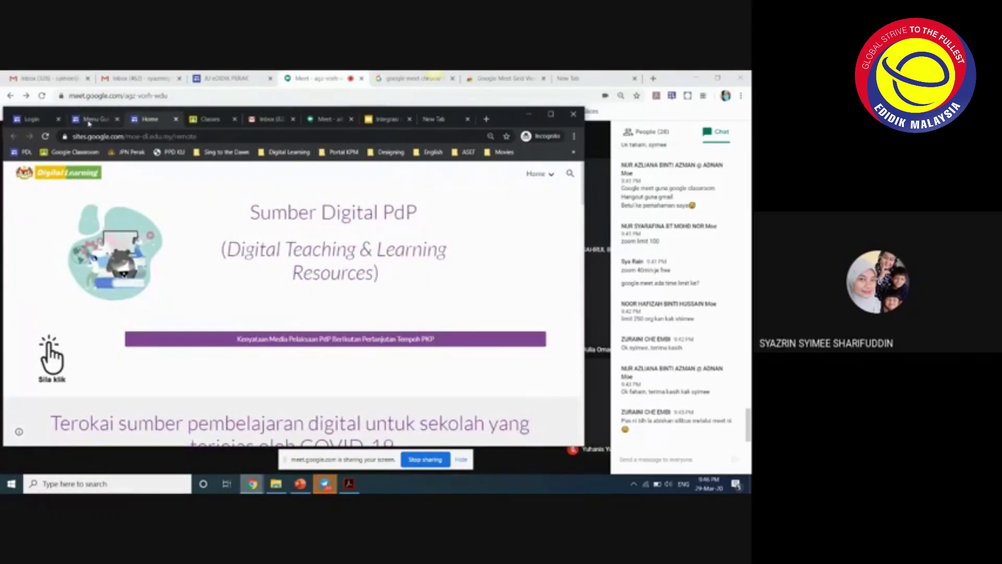
# - Close the Sumber Digital PdP tab, check Aktiviti, then show the Aplikasi page listing Padlet and Quizizz
pyautogui.click(176, 120)
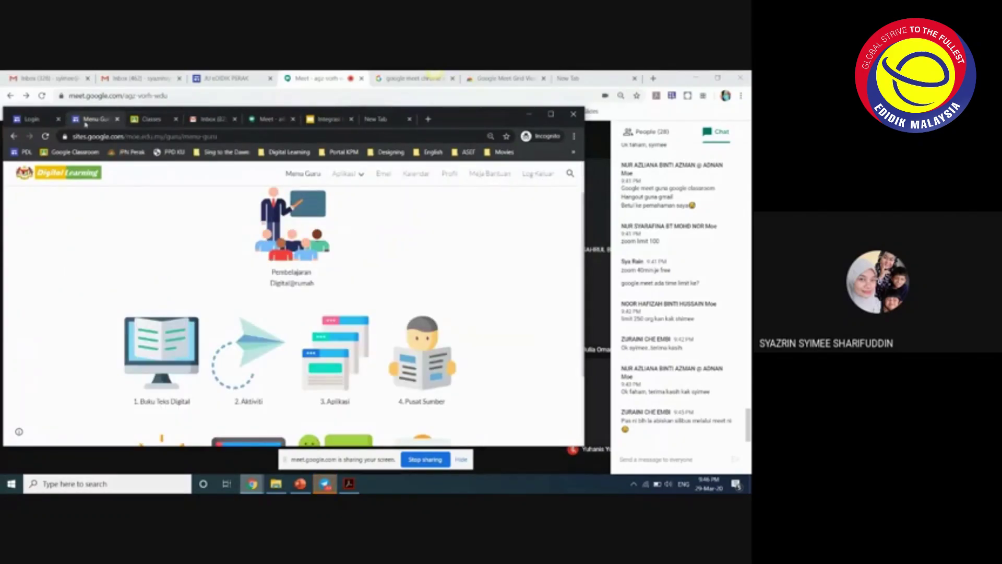
pyautogui.click(260, 356)
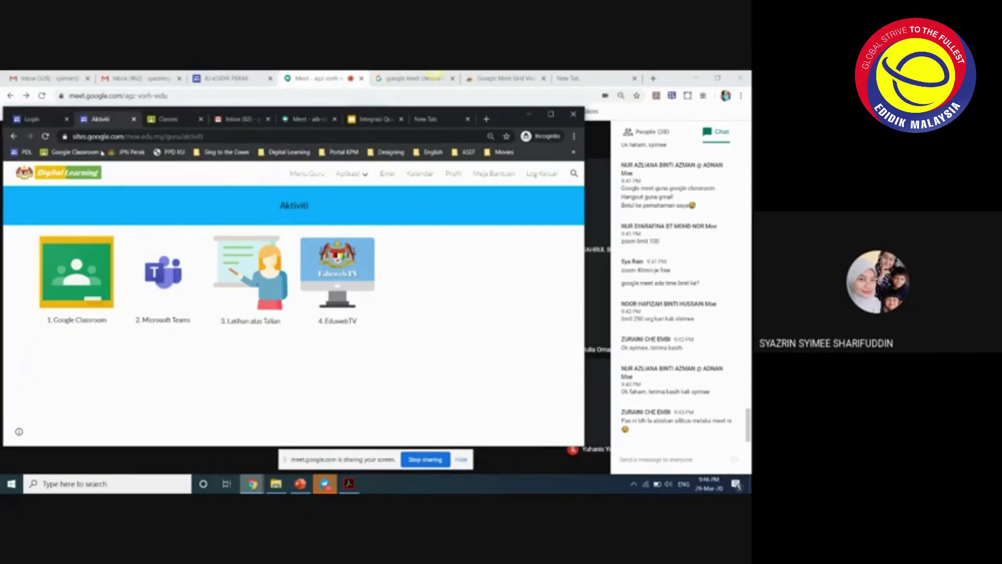
pyautogui.click(13, 137)
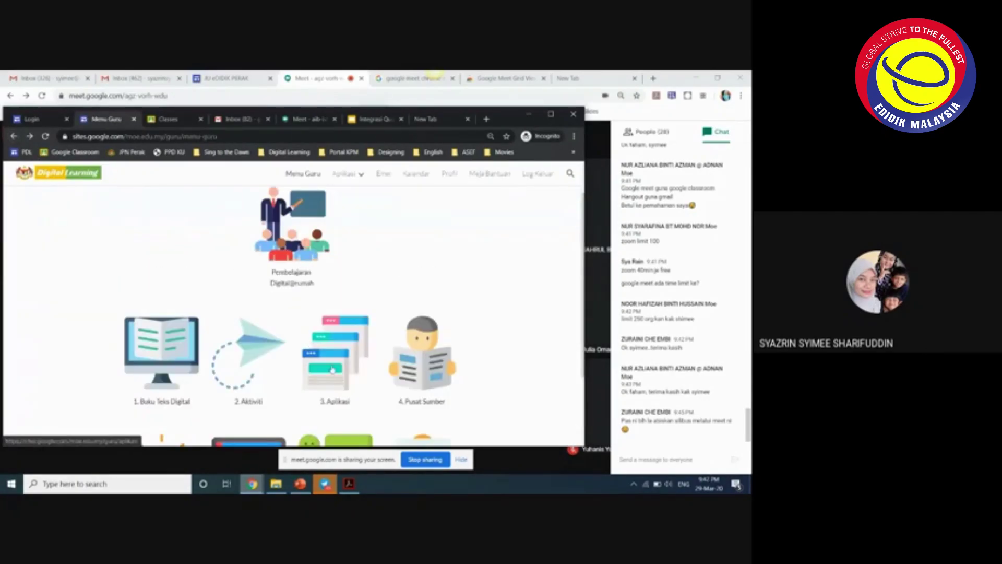
pyautogui.click(334, 371)
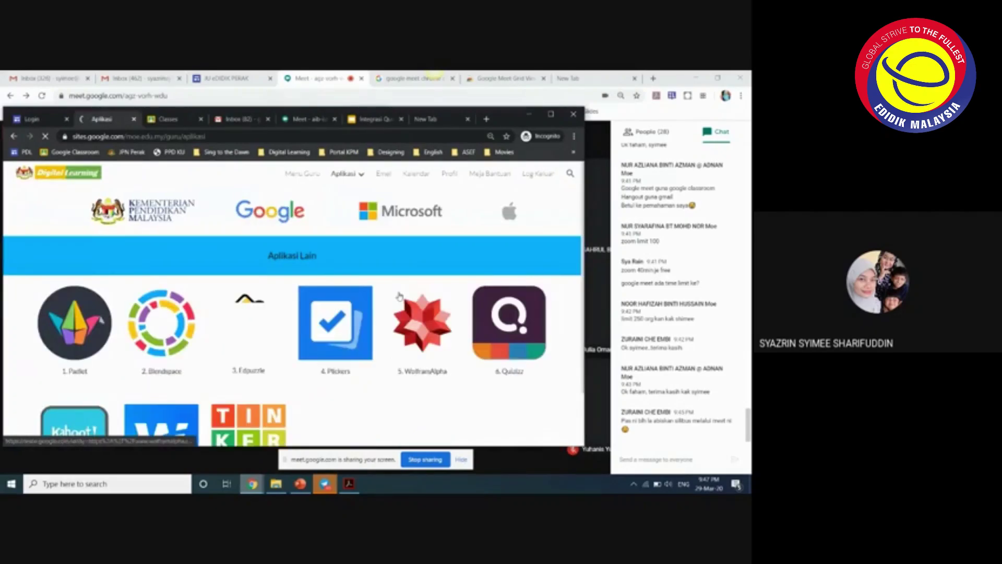
# - Scroll through the Aplikasi Lain apps, then go back to the Menu Guru page
pyautogui.scroll(-1, 263, 319)
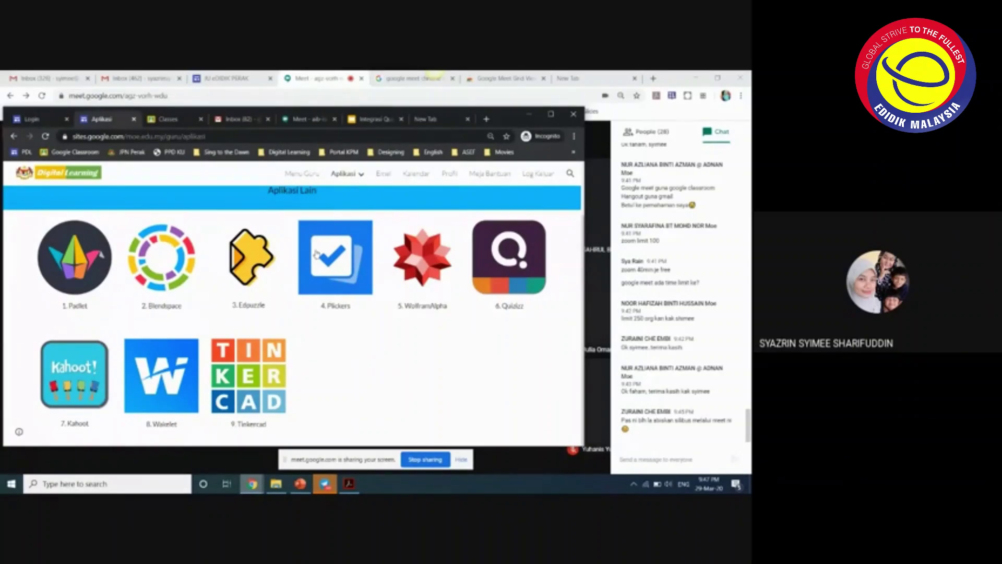
pyautogui.scroll(1, 317, 254)
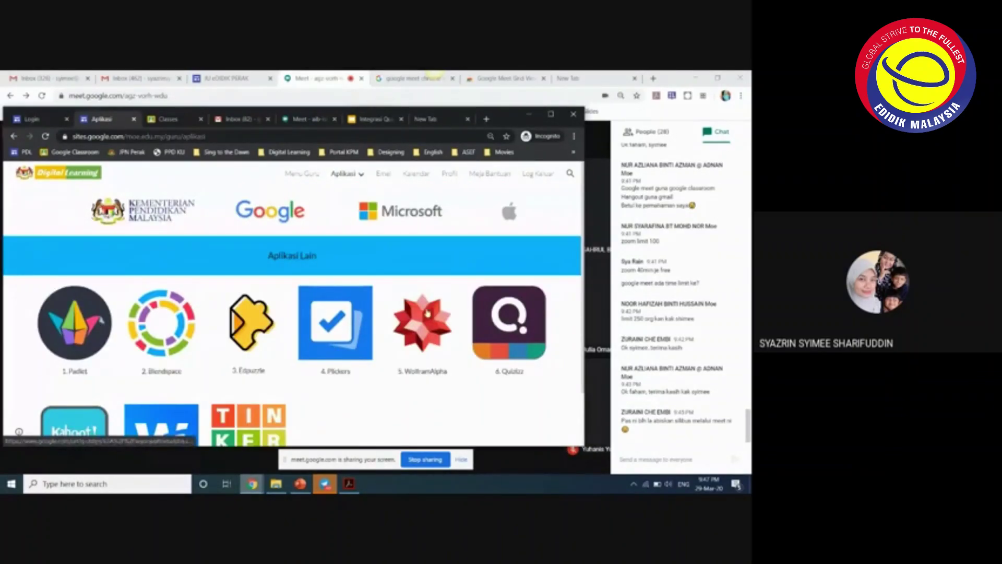
pyautogui.scroll(-1, 425, 316)
pyautogui.scroll(1, 412, 326)
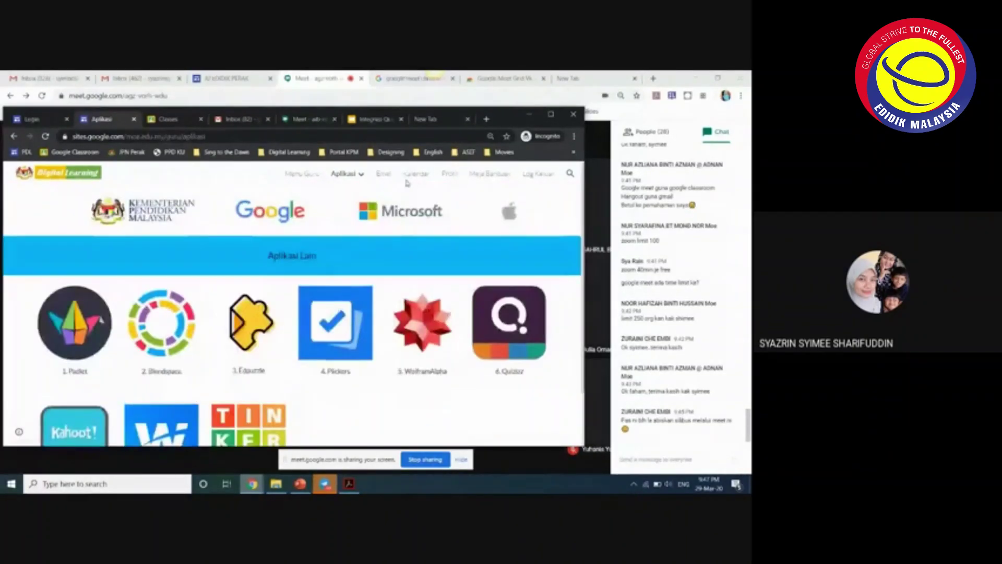
pyautogui.click(300, 173)
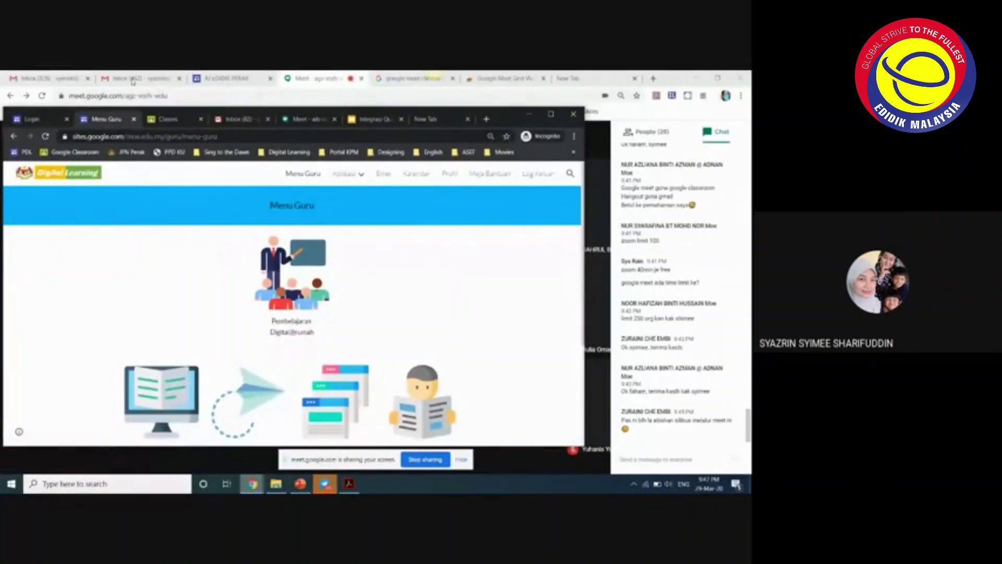
# - On the Google Classroom class list, scroll the Google apps launcher until Jamboard is visible
pyautogui.click(167, 120)
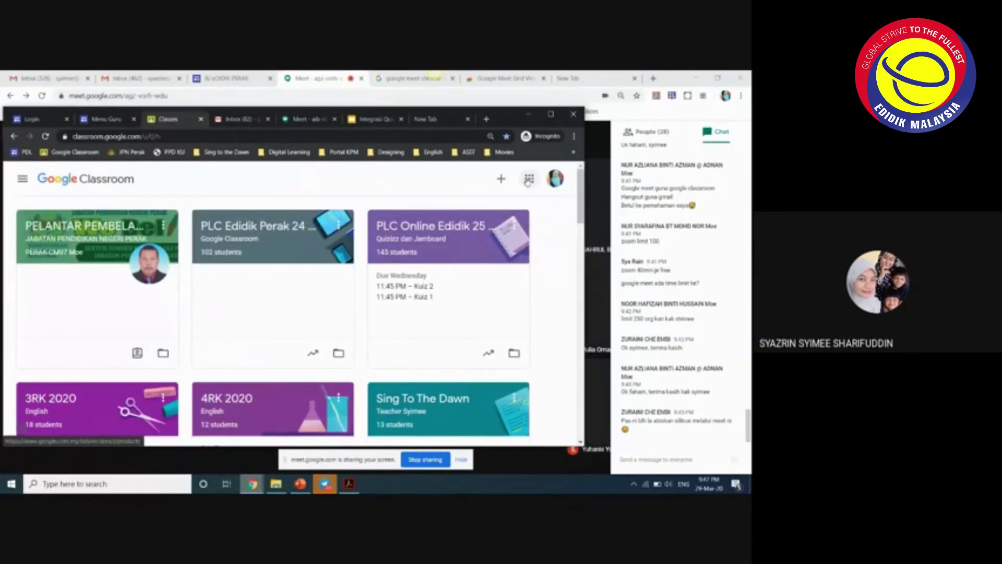
pyautogui.click(528, 179)
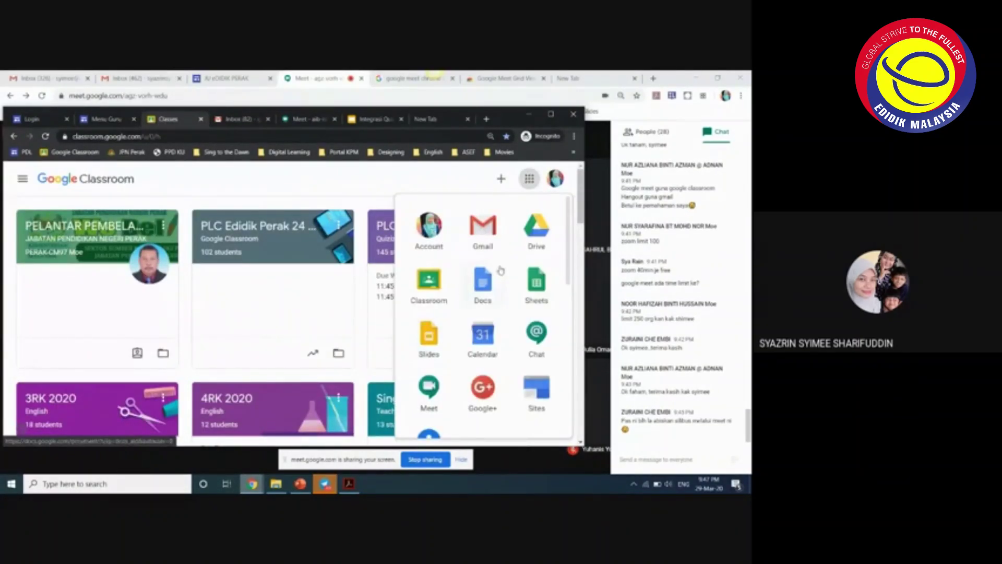
pyautogui.scroll(-2, 423, 292)
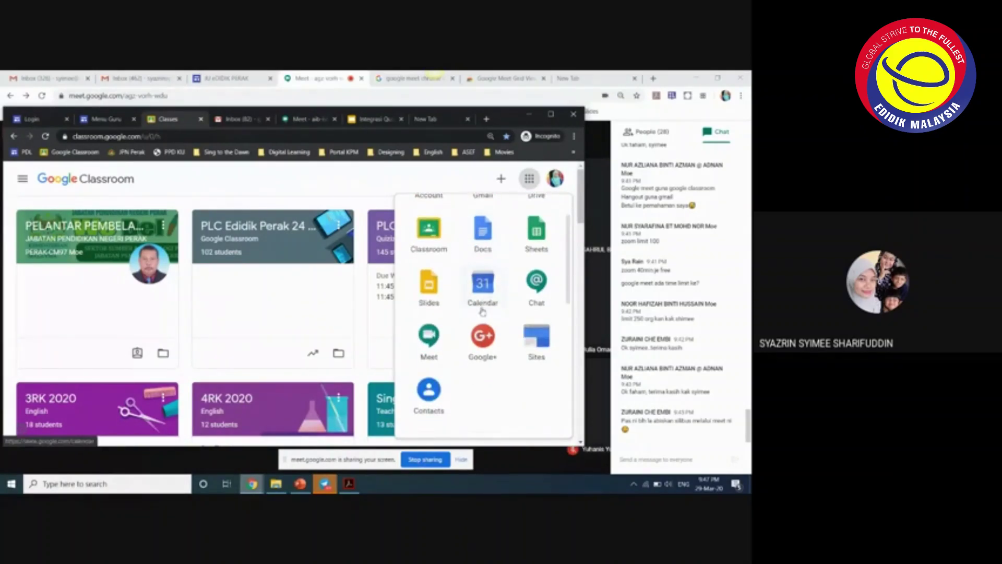
pyautogui.scroll(-2, 510, 311)
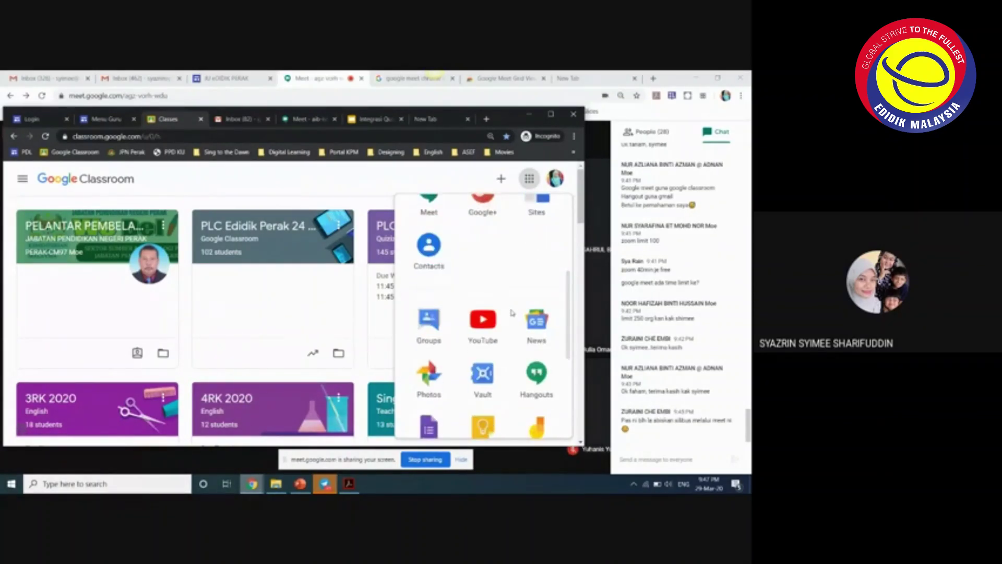
pyautogui.scroll(-2, 512, 307)
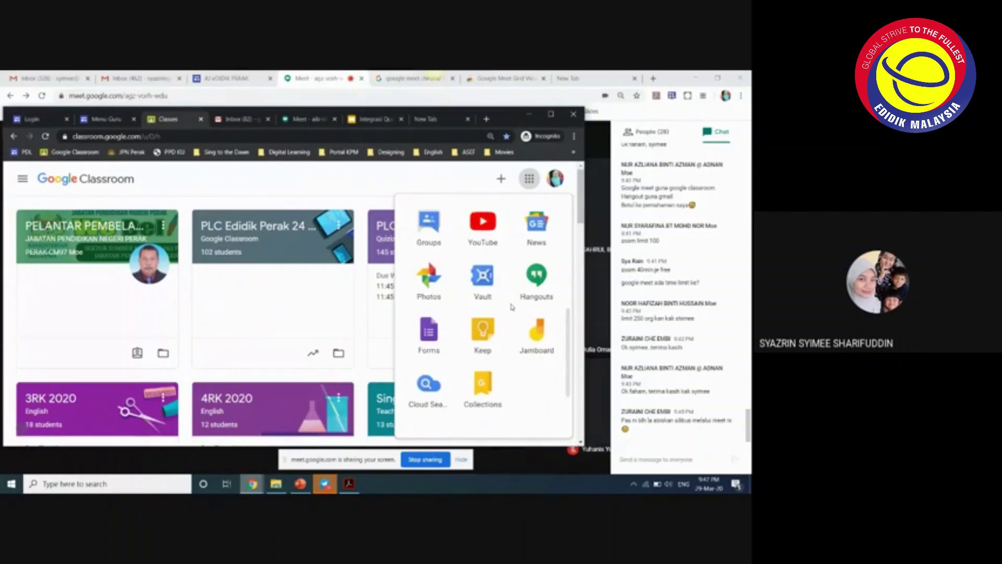
pyautogui.scroll(-2, 512, 307)
pyautogui.scroll(2, 466, 261)
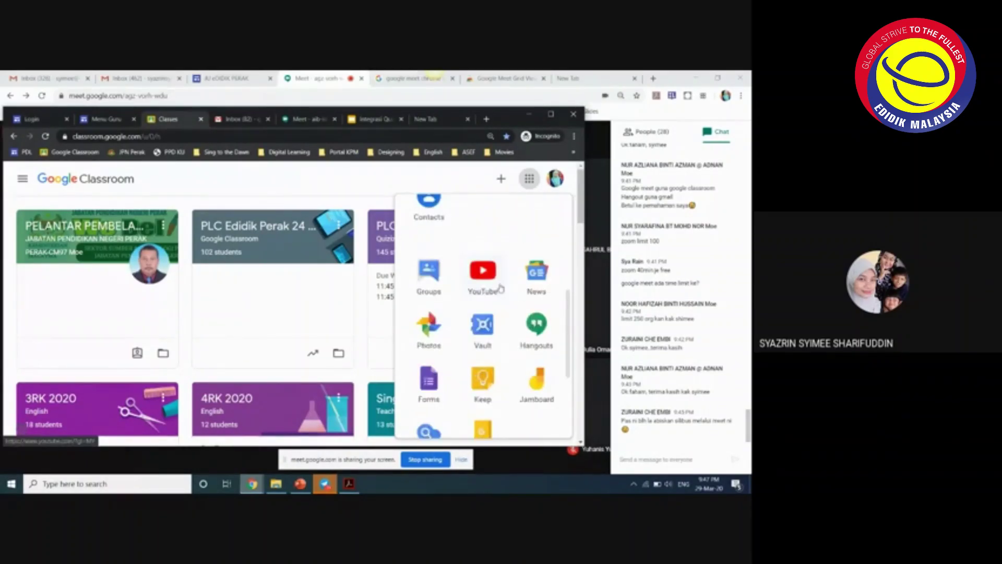
pyautogui.scroll(-1, 462, 284)
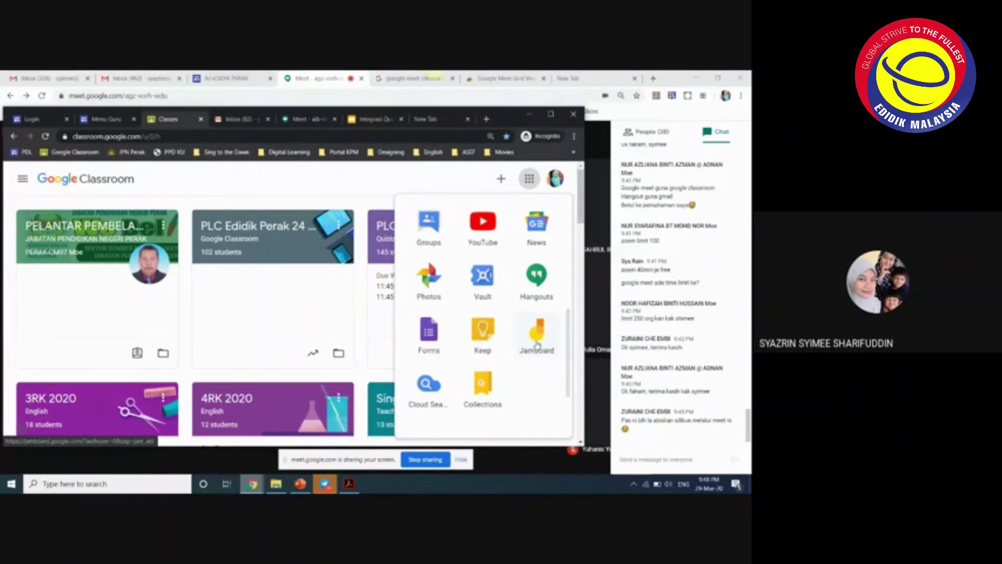
# - Launch Jamboard from the Google apps launcher in a new tab
pyautogui.click(538, 342)
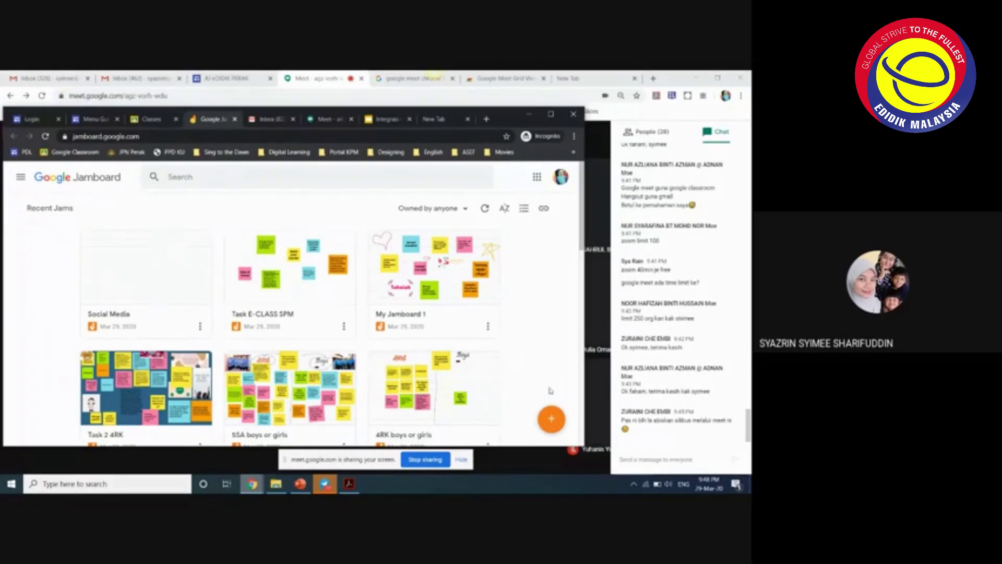
# - Look over Recent Jams, then start a new blank Untitled Jam
pyautogui.scroll(-3, 548, 342)
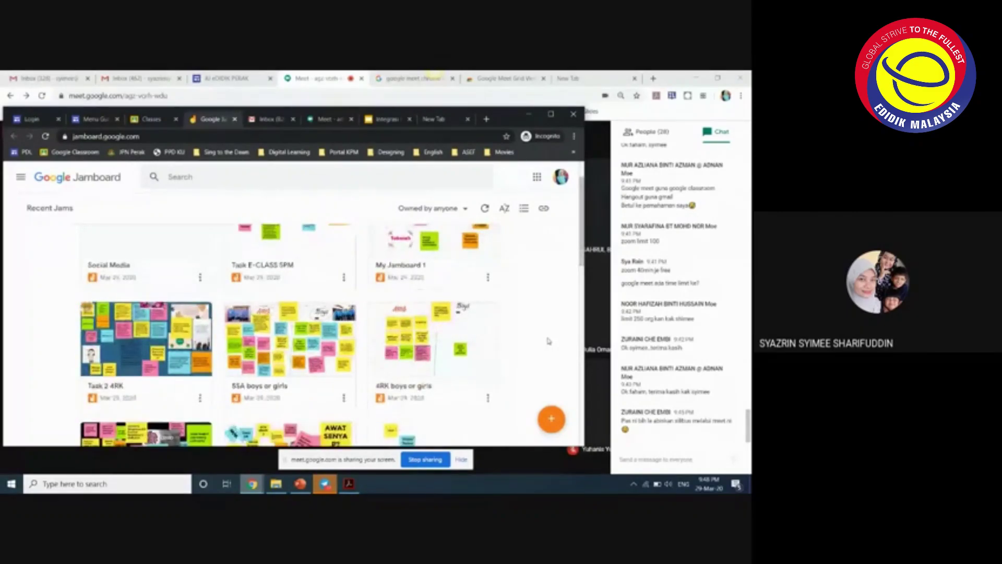
pyautogui.scroll(3, 548, 342)
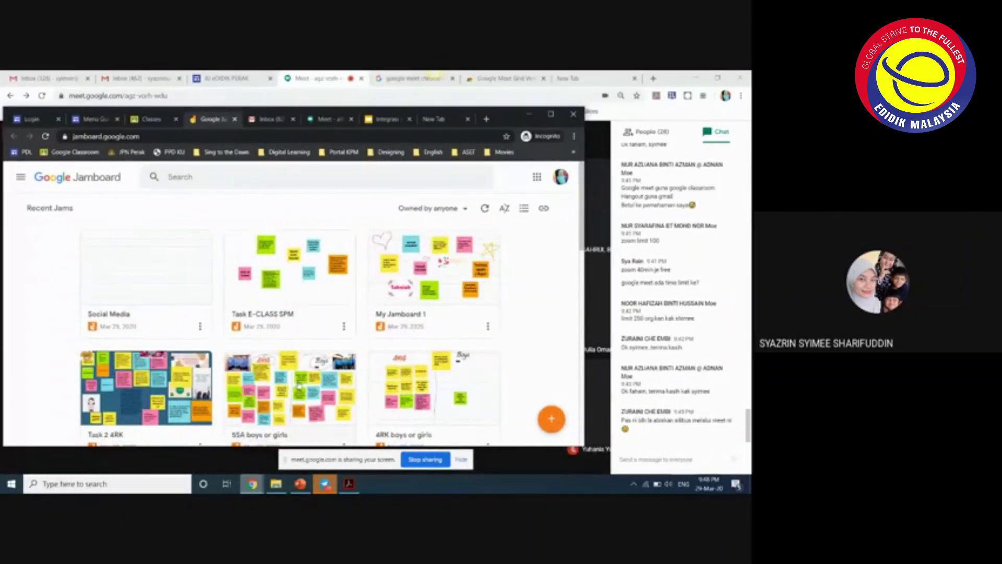
pyautogui.click(551, 419)
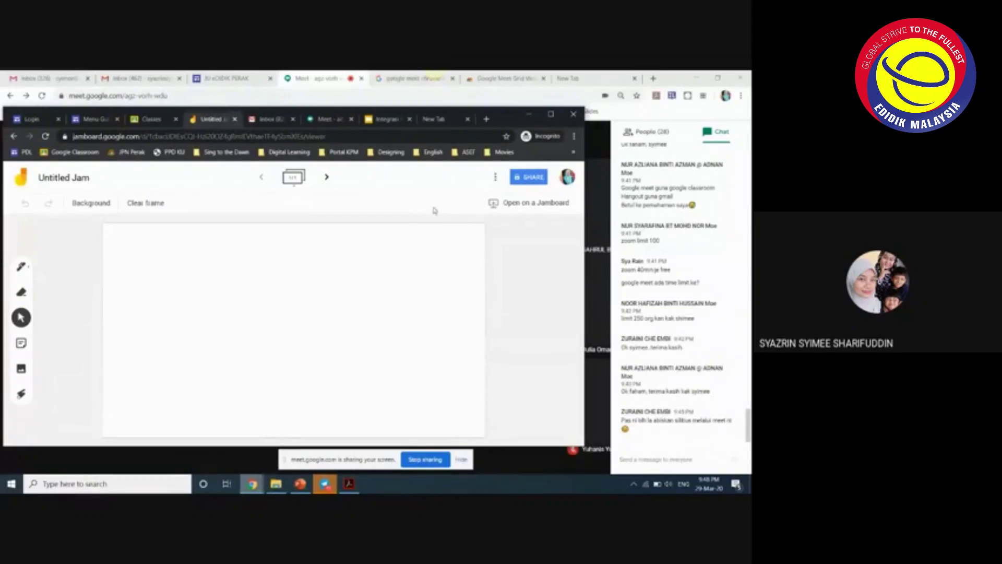
pyautogui.click(151, 80)
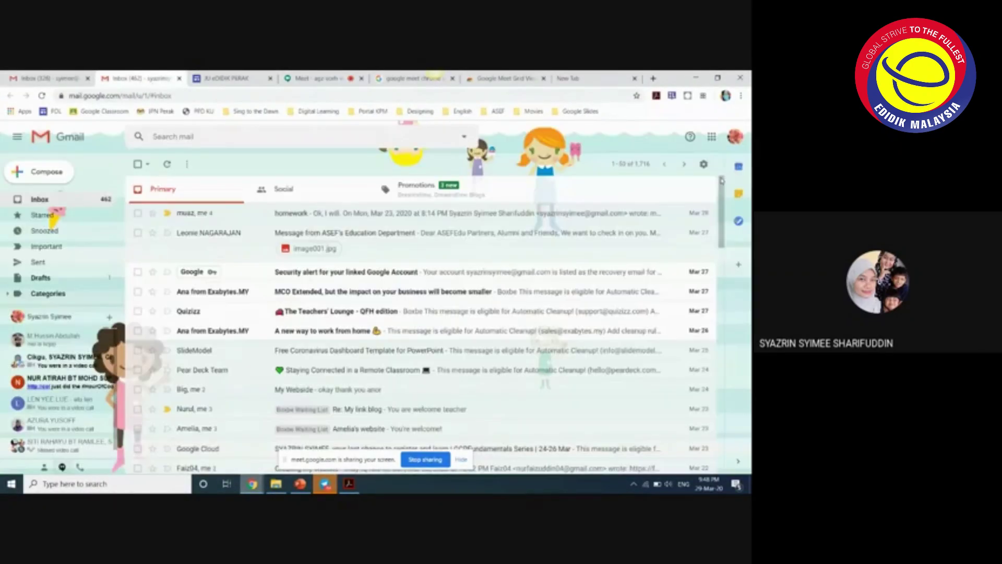
pyautogui.click(712, 137)
pyautogui.scroll(-5, 665, 246)
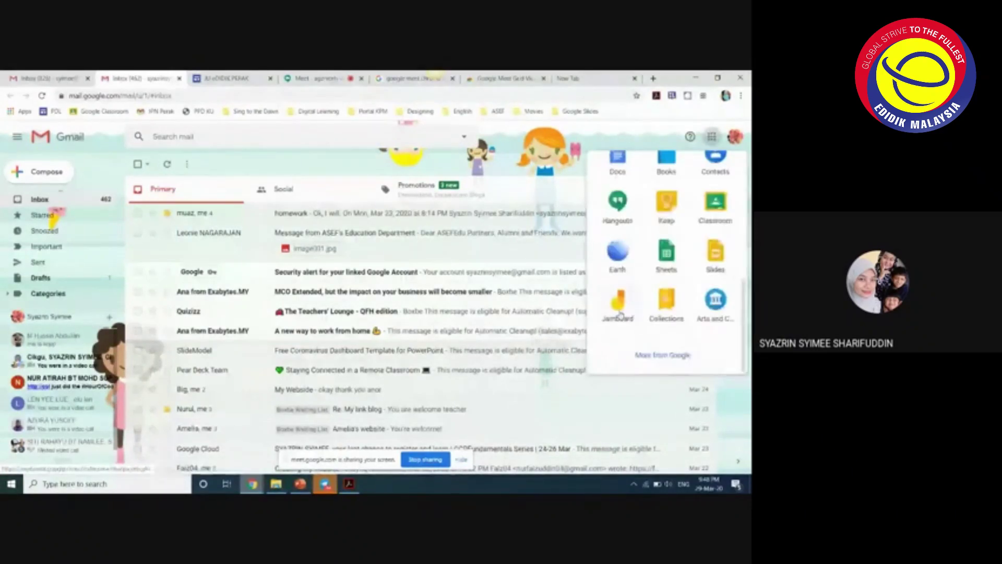
pyautogui.click(621, 300)
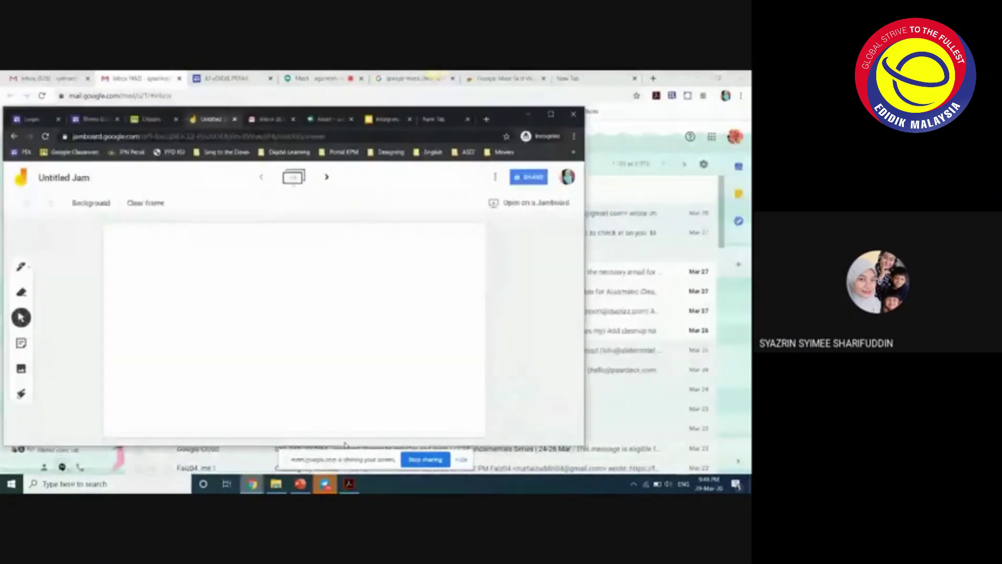
pyautogui.moveTo(252, 484)
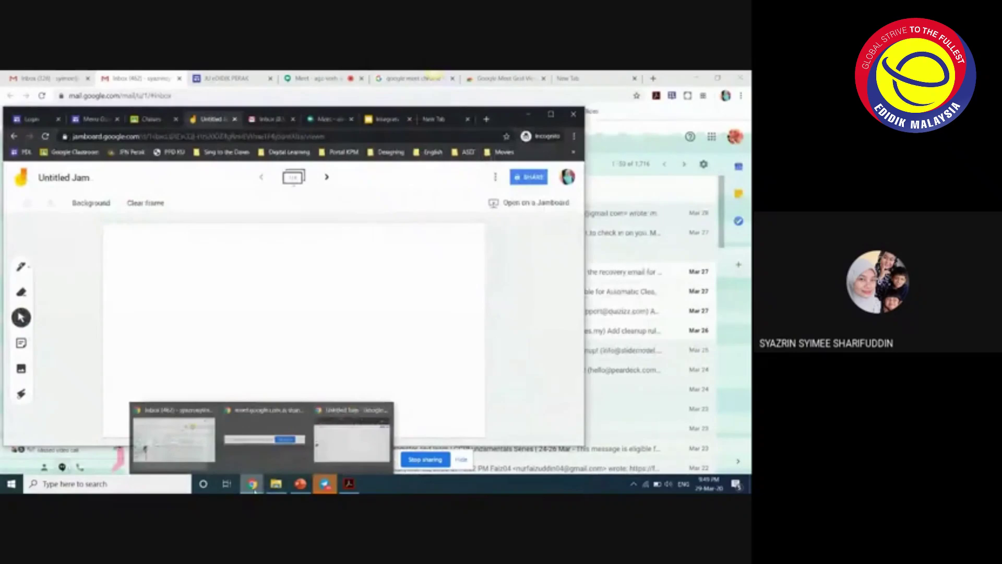
pyautogui.click(255, 442)
pyautogui.click(341, 433)
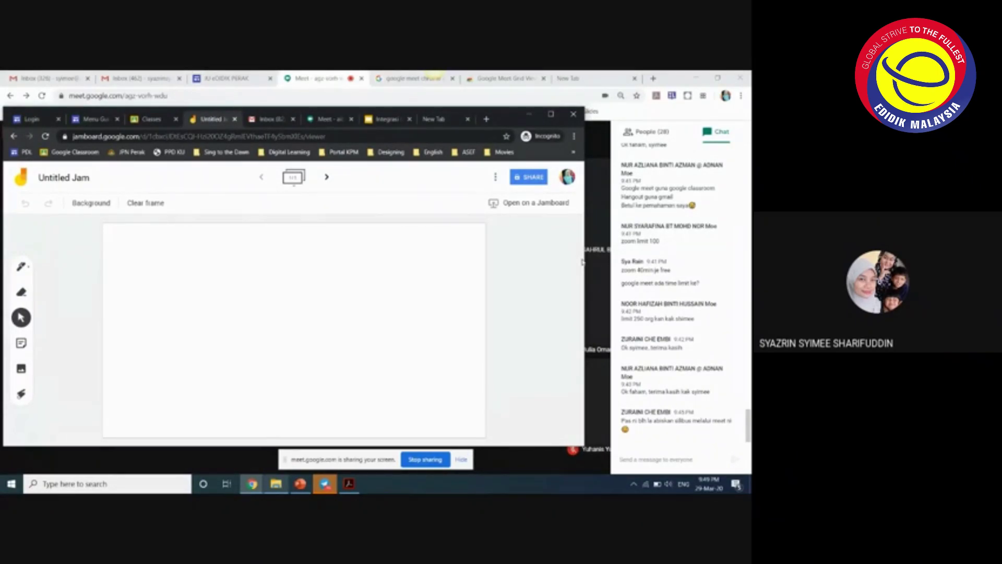
# - Draw three freehand pen strokes across the frame and bring up the Add image picker
pyautogui.click(22, 268)
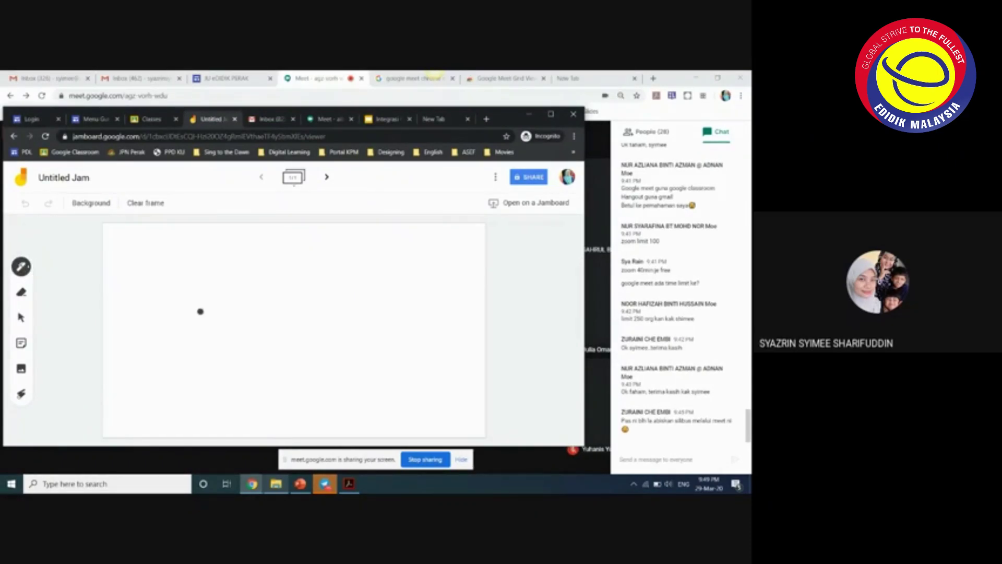
pyautogui.moveTo(147, 293)
pyautogui.mouseDown()
pyautogui.moveTo(288, 282)
pyautogui.moveTo(390, 311)
pyautogui.mouseUp()
pyautogui.moveTo(234, 329); pyautogui.dragTo(402, 341)
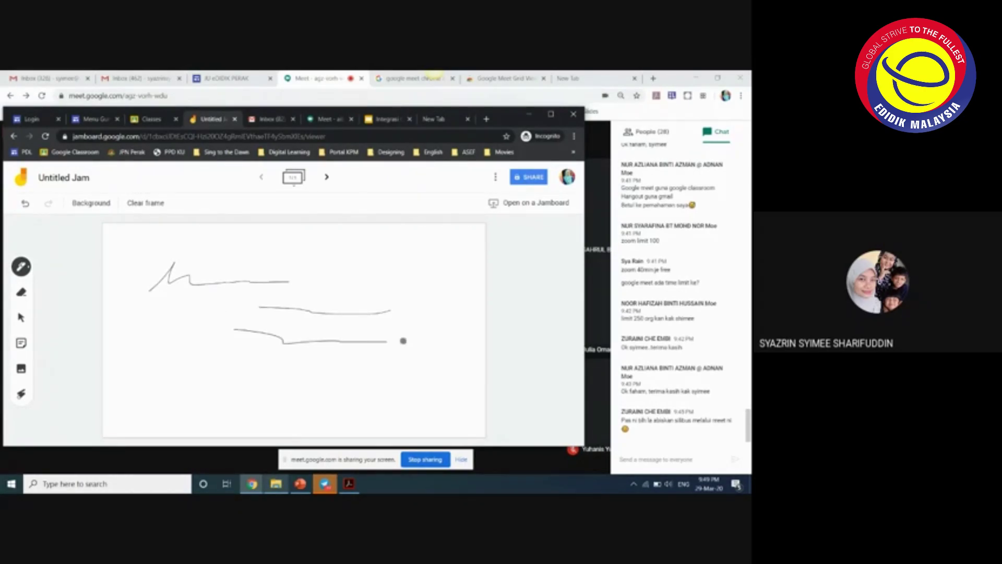
pyautogui.click(20, 368)
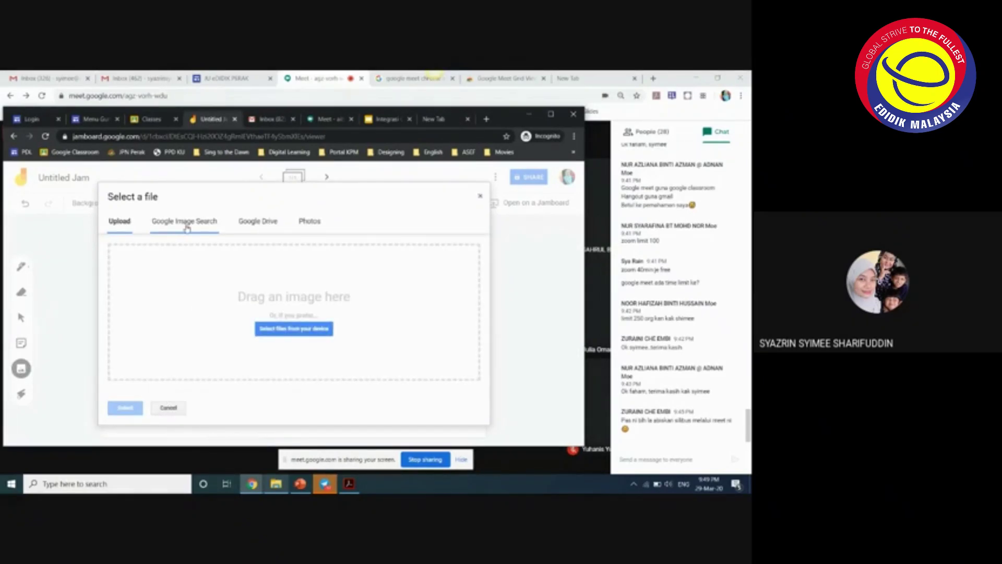
# - Search Google Images for 'note sejarah' and insert the first result onto the frame
pyautogui.click(187, 225)
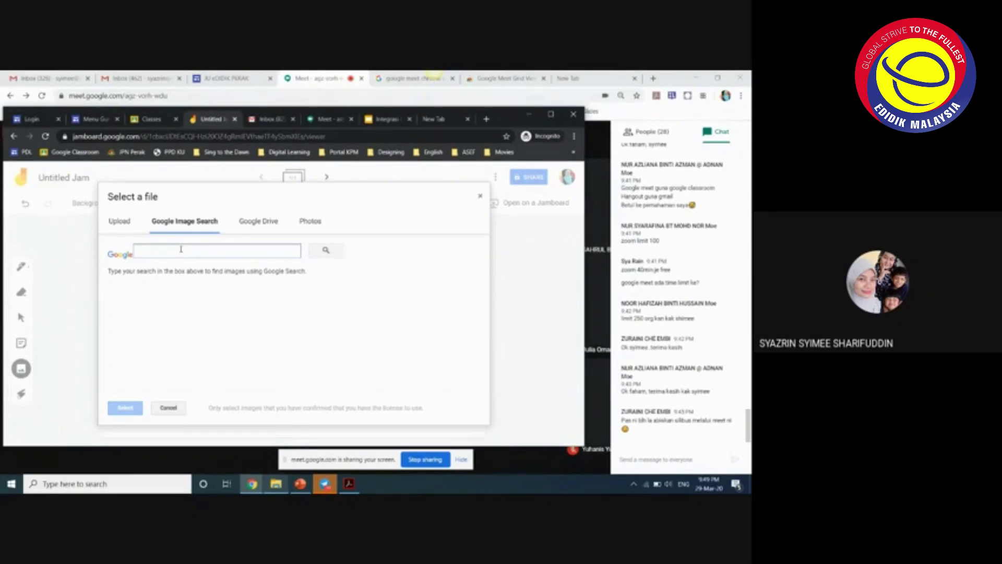
pyautogui.write('note')
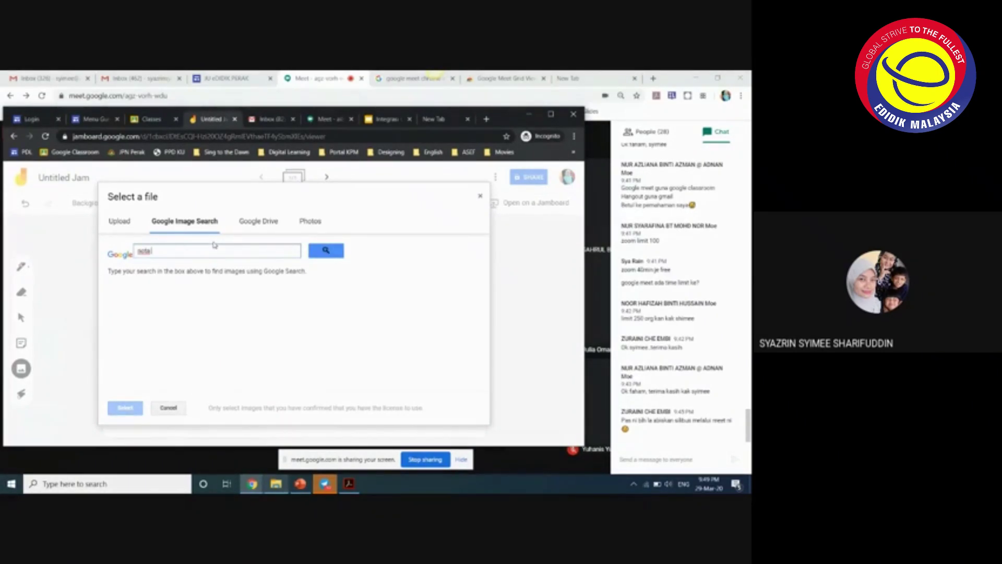
pyautogui.write(' sejarah')
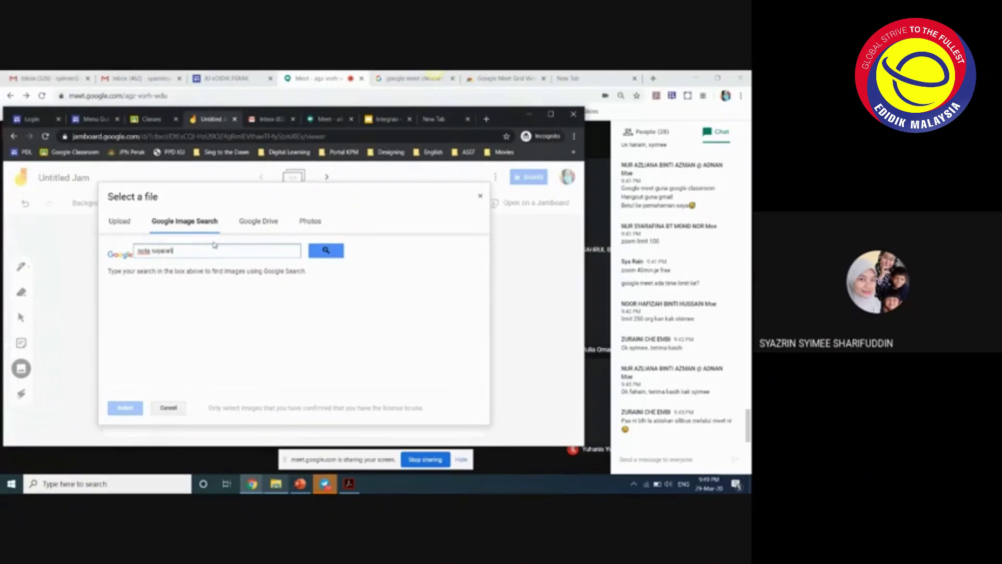
pyautogui.click(326, 251)
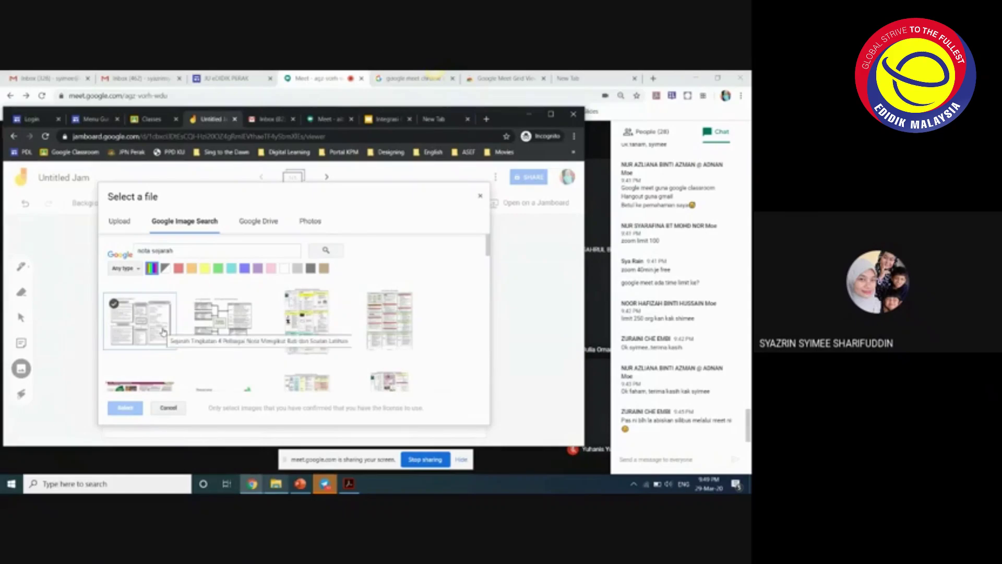
pyautogui.doubleClick(162, 332)
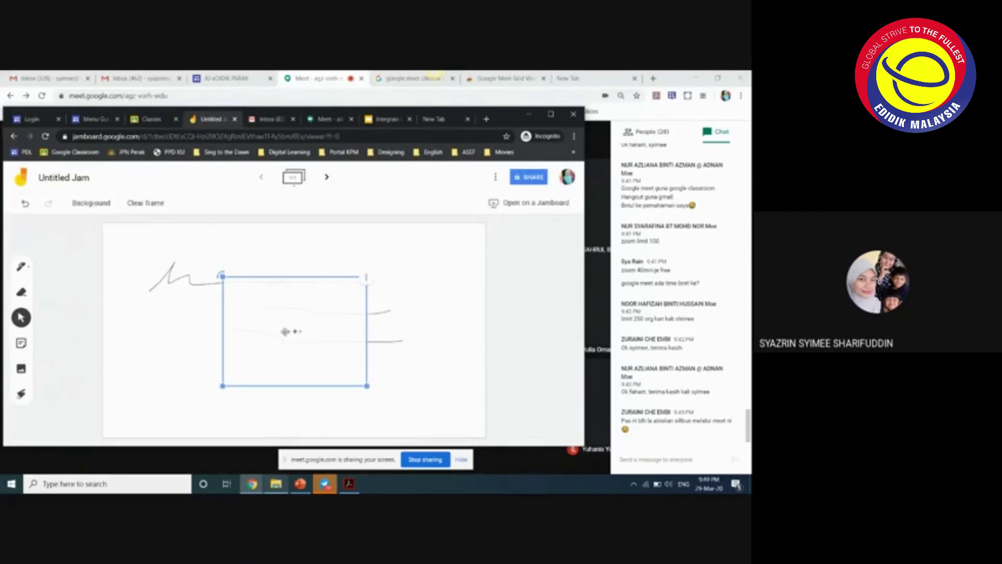
pyautogui.moveTo(249, 335); pyautogui.dragTo(243, 331)
# - Repeatedly select and deselect the inserted image box on the frame
pyautogui.click(273, 327)
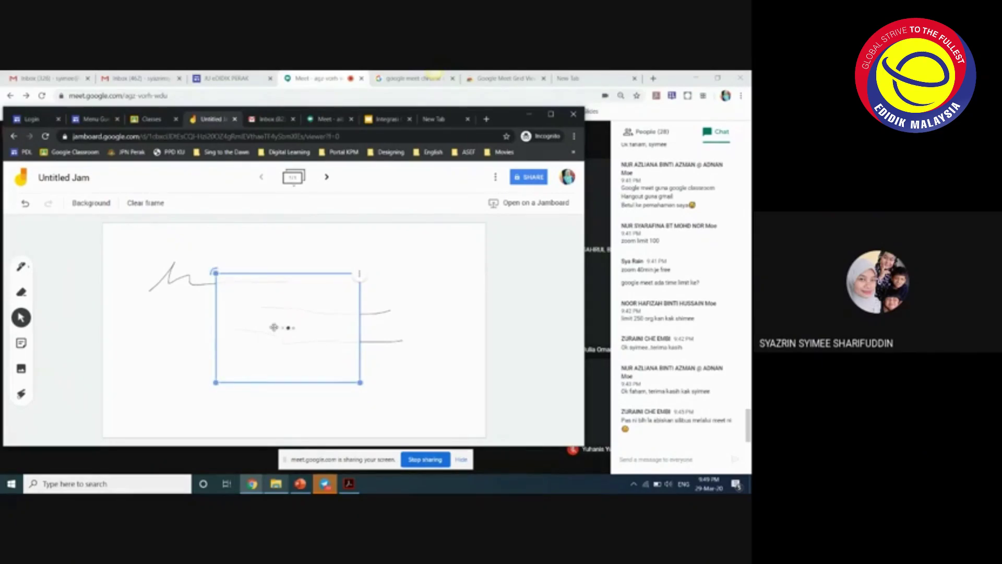
pyautogui.click(375, 376)
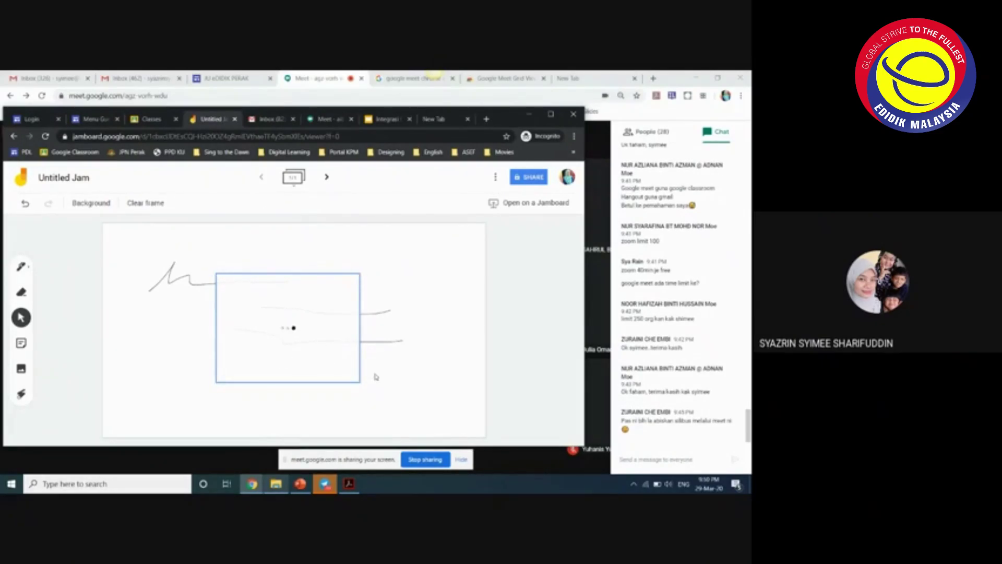
pyautogui.click(266, 281)
pyautogui.click(490, 364)
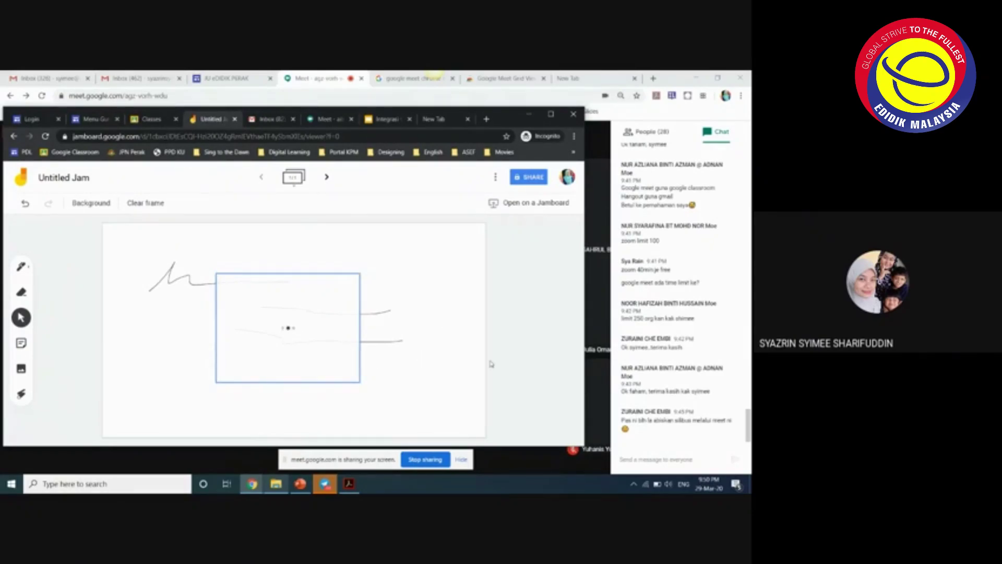
pyautogui.click(342, 339)
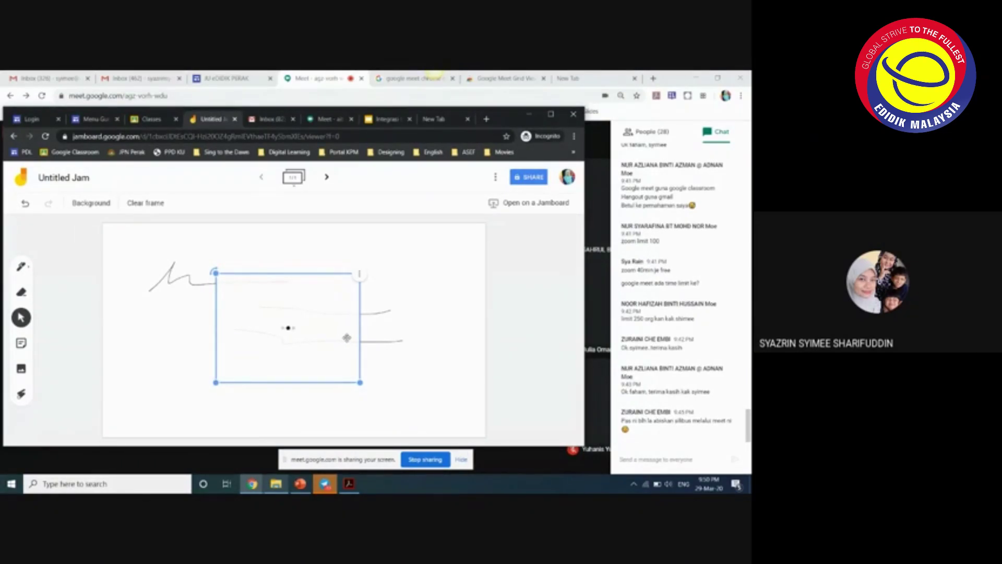
pyautogui.click(365, 341)
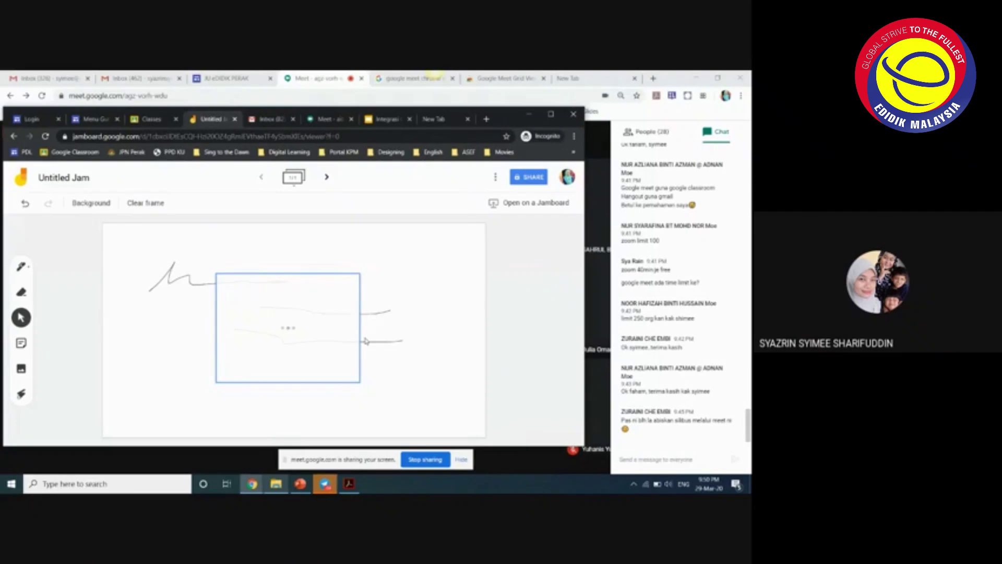
pyautogui.click(344, 353)
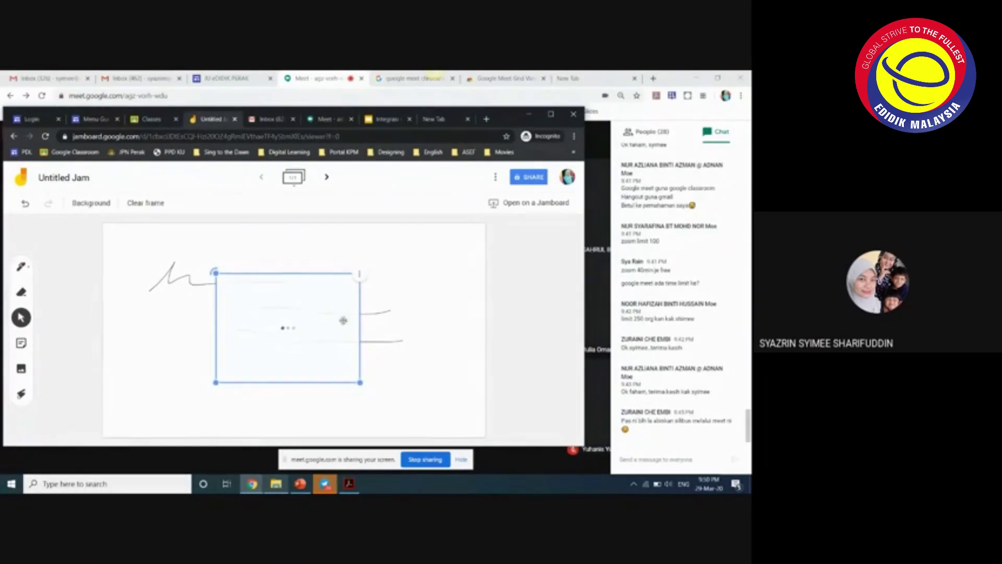
pyautogui.click(363, 372)
pyautogui.click(274, 317)
pyautogui.click(109, 332)
pyautogui.click(237, 354)
pyautogui.click(184, 385)
pyautogui.click(260, 368)
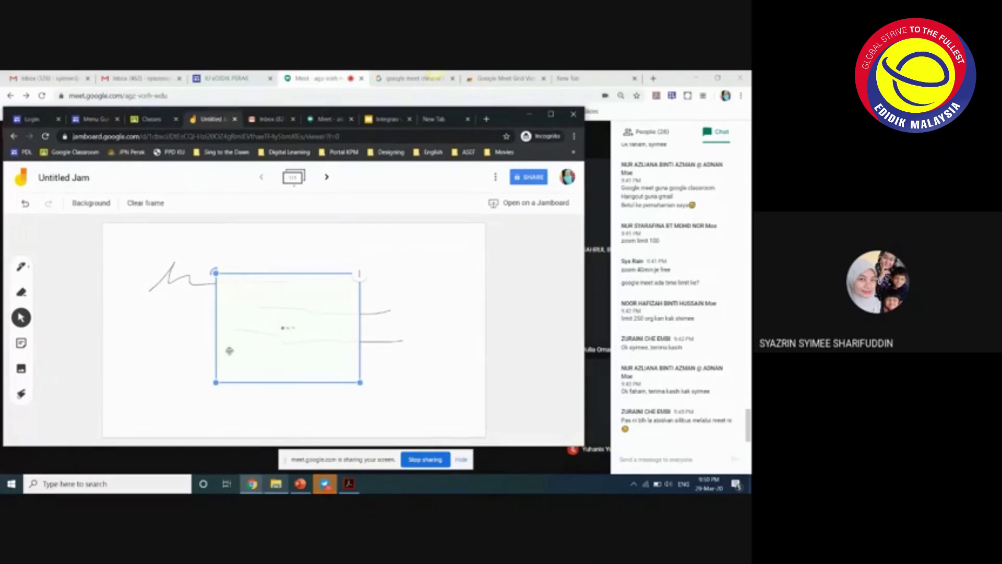
pyautogui.click(407, 385)
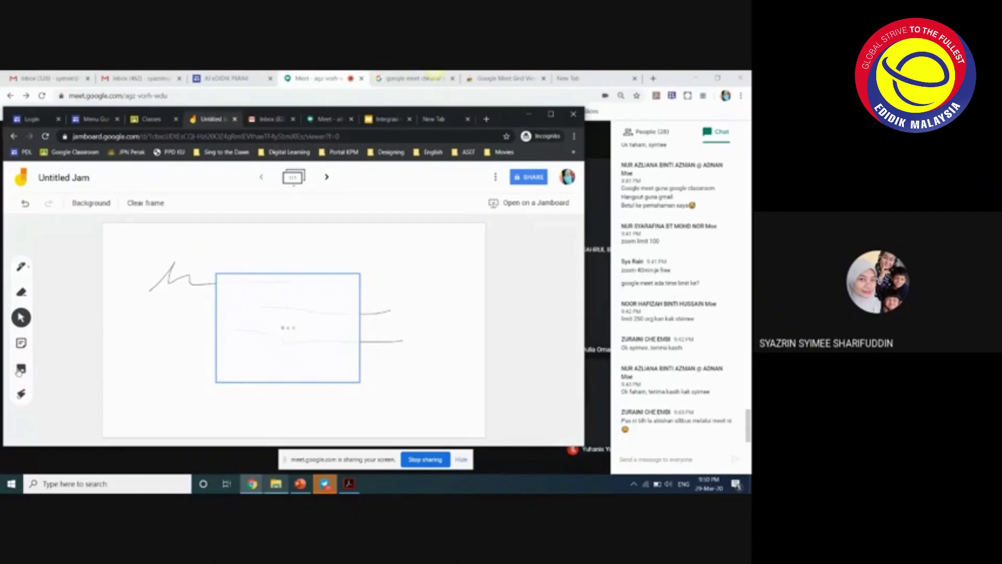
# - Delete the empty image box so only the three pen lines remain
pyautogui.click(227, 319)
pyautogui.click(360, 274)
pyautogui.click(374, 292)
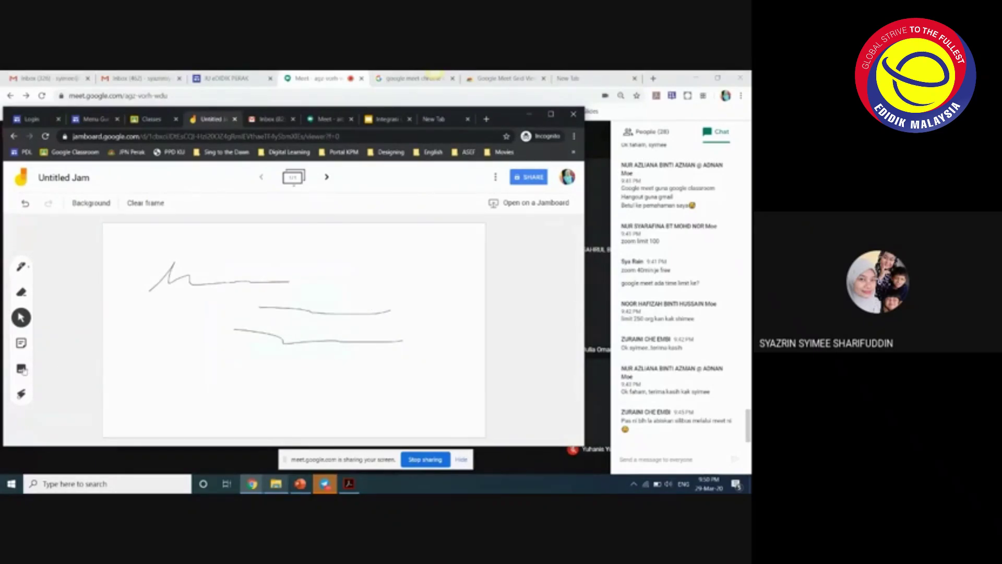
pyautogui.click(21, 368)
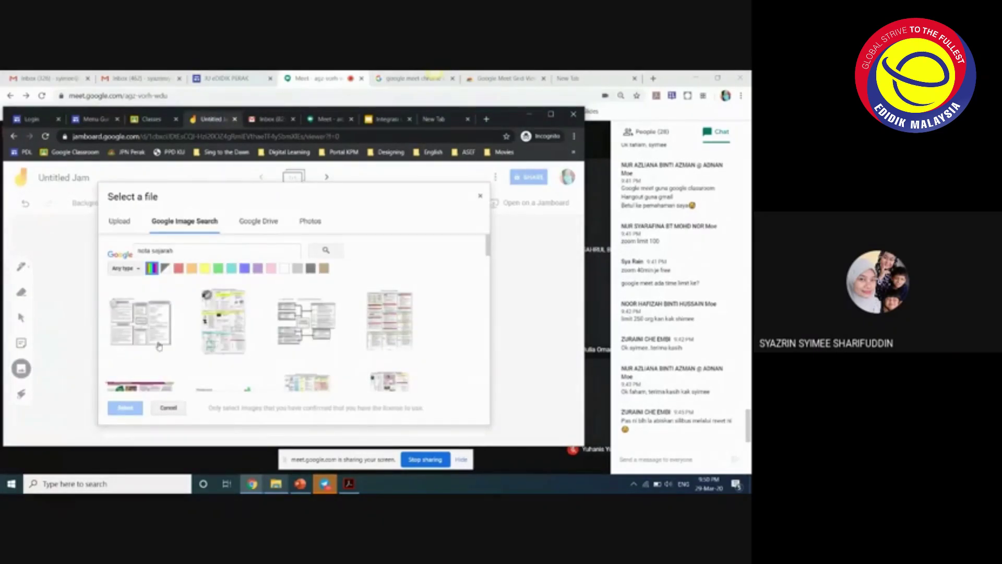
# - Insert the purple diagram from the 'nota sejarah' image results onto the frame
pyautogui.scroll(-2, 224, 349)
pyautogui.moveTo(219, 339)
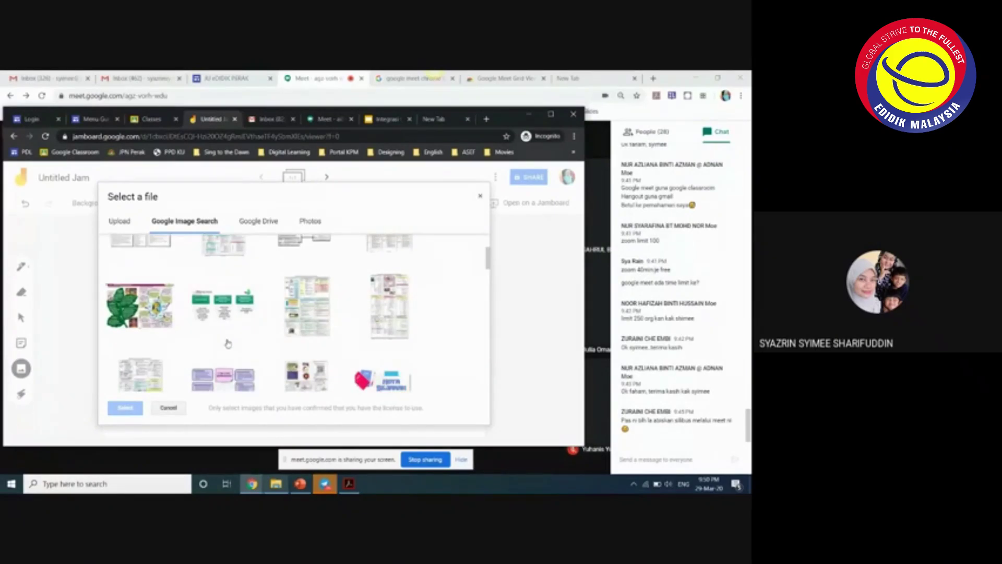
pyautogui.scroll(-2, 212, 330)
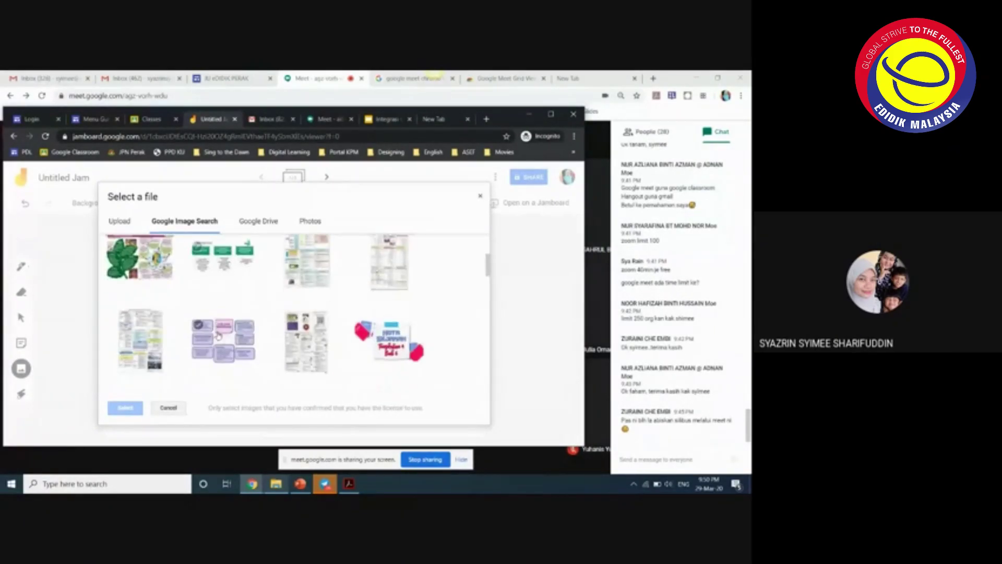
pyautogui.click(214, 334)
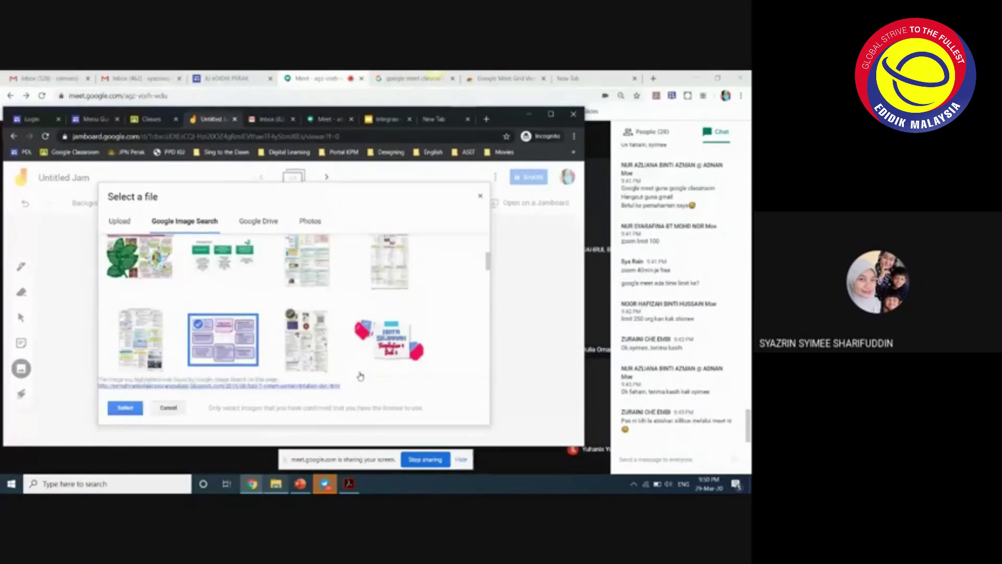
pyautogui.click(124, 407)
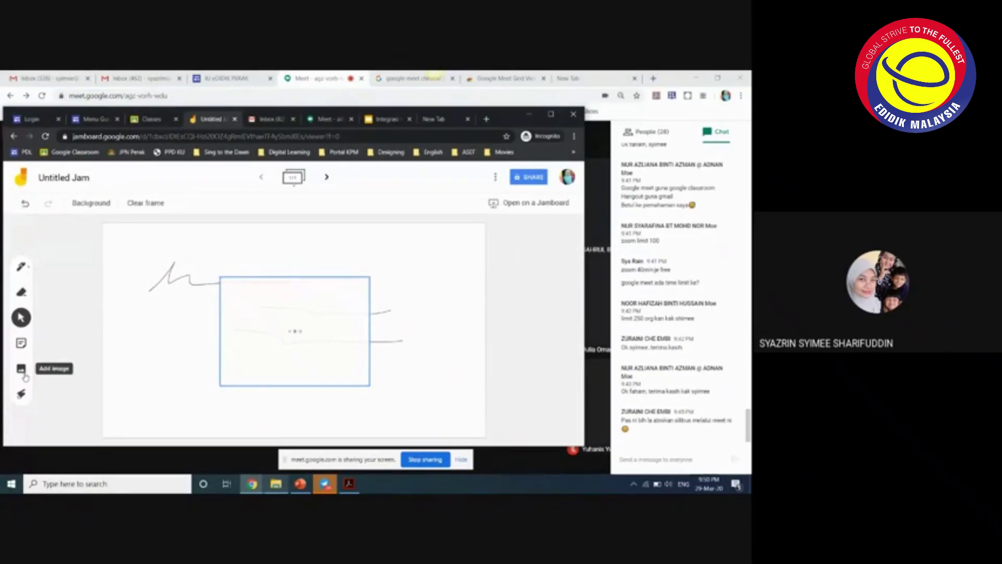
# - Move the CIRI-CIRI DEMOKRASI diagram to the top-left and enlarge it to fill most of the frame
pyautogui.moveTo(252, 376); pyautogui.dragTo(134, 318)
pyautogui.moveTo(229, 317); pyautogui.dragTo(429, 343)
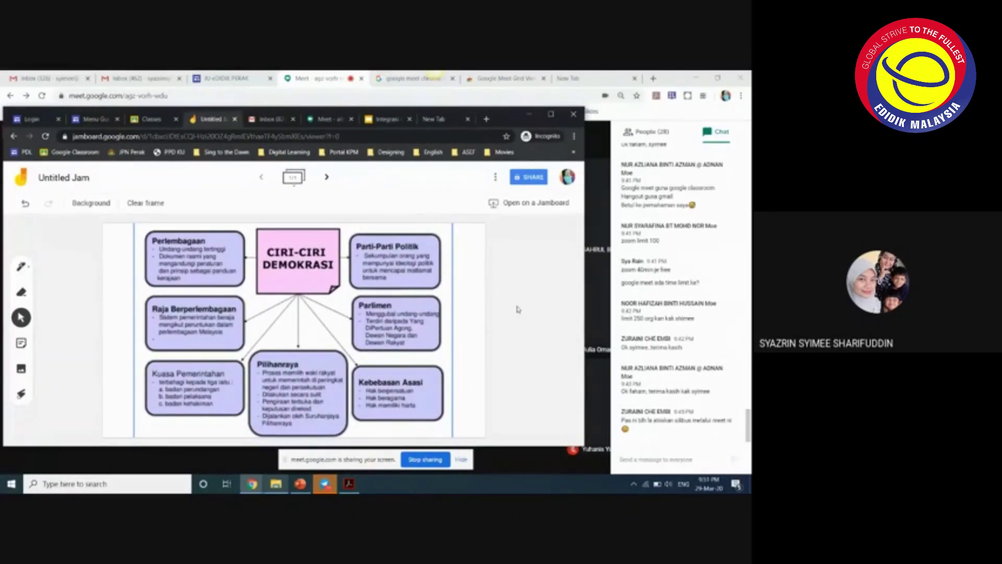
pyautogui.click(535, 313)
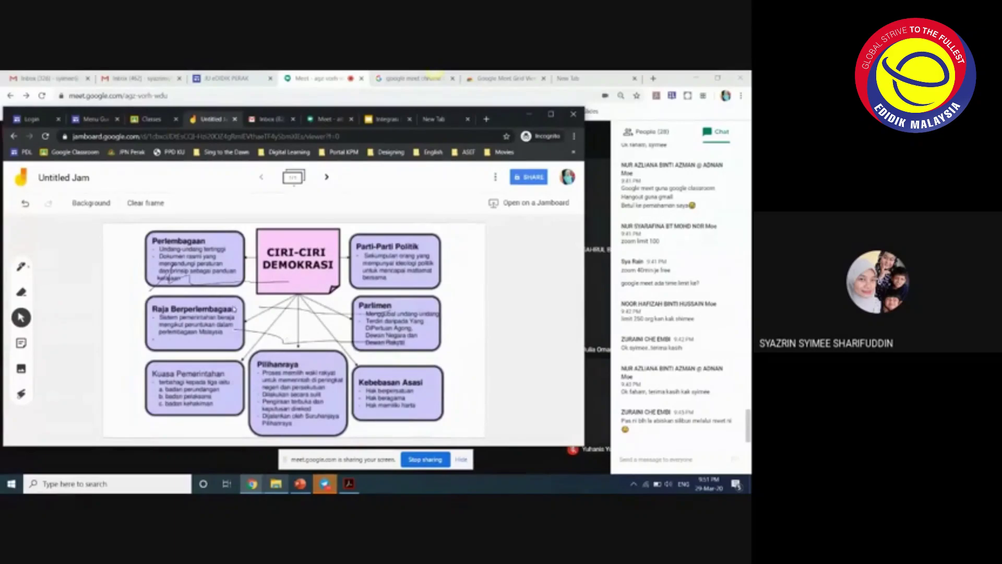
pyautogui.moveTo(222, 307)
pyautogui.mouseDown()
pyautogui.moveTo(239, 312)
pyautogui.moveTo(222, 318)
pyautogui.mouseUp()
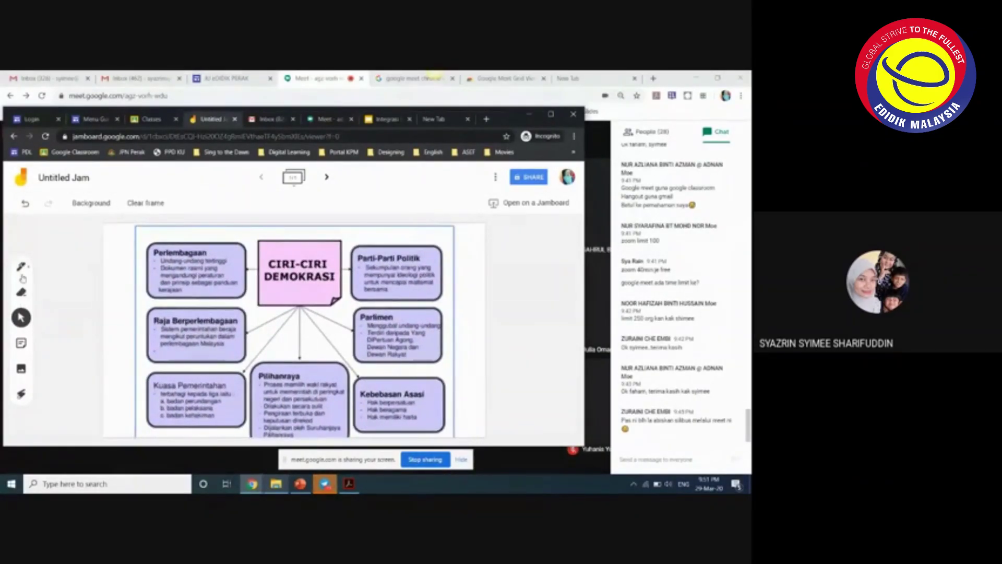
pyautogui.click(21, 267)
# - Draw dark pen lines under the Perlembagaan and Raja Berperlembagaan text
pyautogui.rightClick(21, 268)
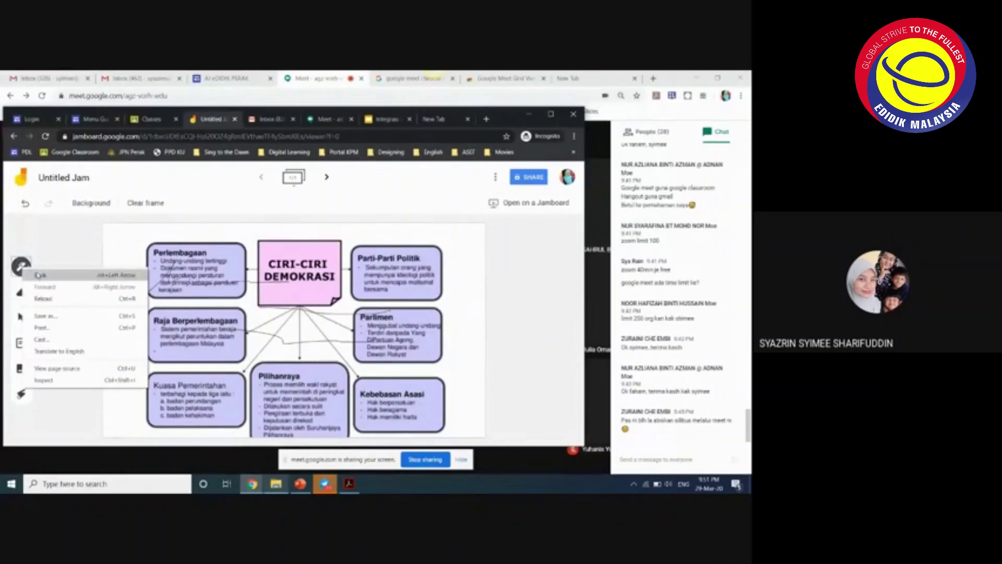
pyautogui.click(21, 268)
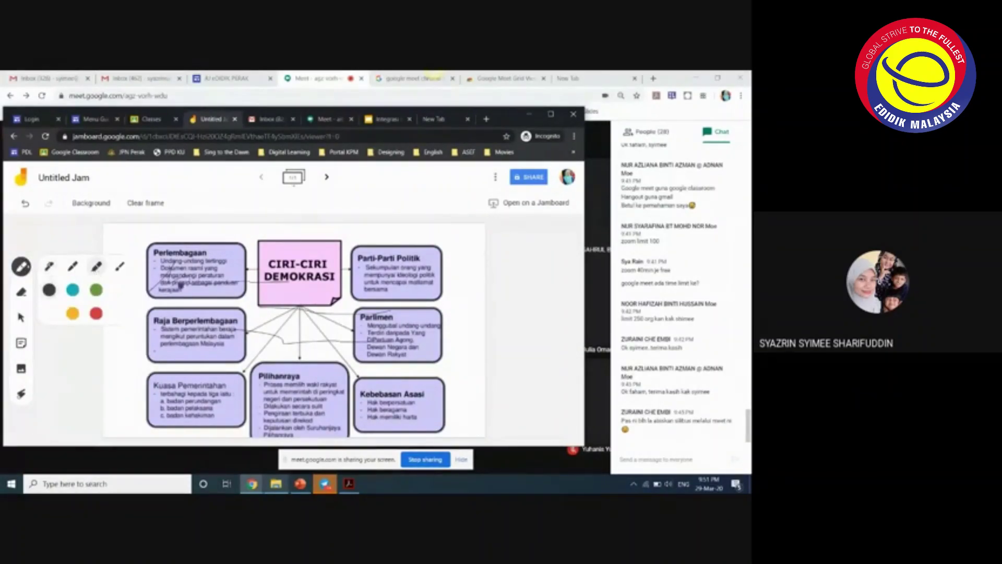
pyautogui.moveTo(160, 291)
pyautogui.mouseDown()
pyautogui.moveTo(198, 292)
pyautogui.moveTo(227, 313)
pyautogui.mouseUp()
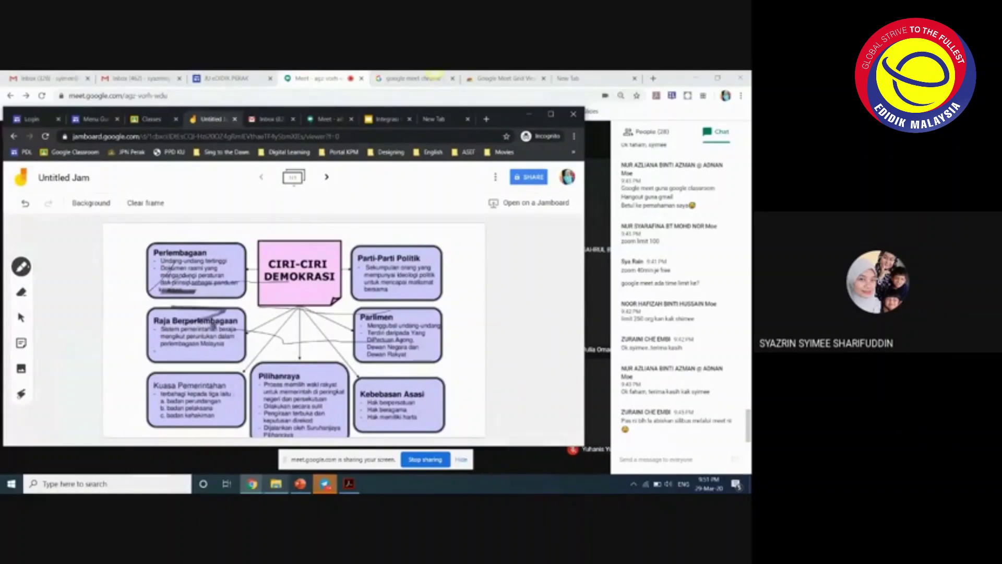
pyautogui.moveTo(167, 327); pyautogui.dragTo(219, 341)
# - Switch the pen to yellow and highlight text in Raja Berperlembagaan, Parlimen, Pilihanraya and other boxes
pyautogui.click(22, 267)
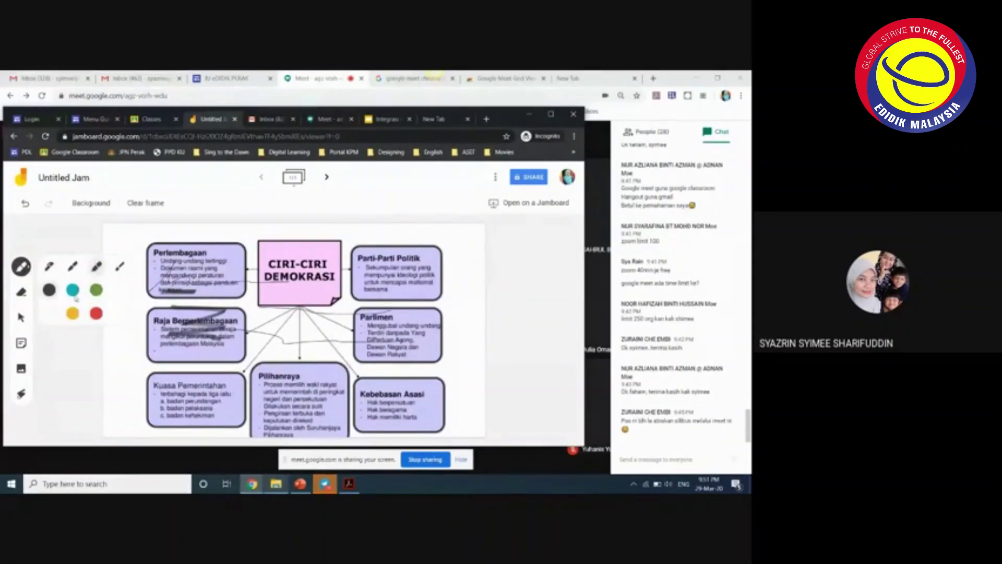
pyautogui.click(72, 313)
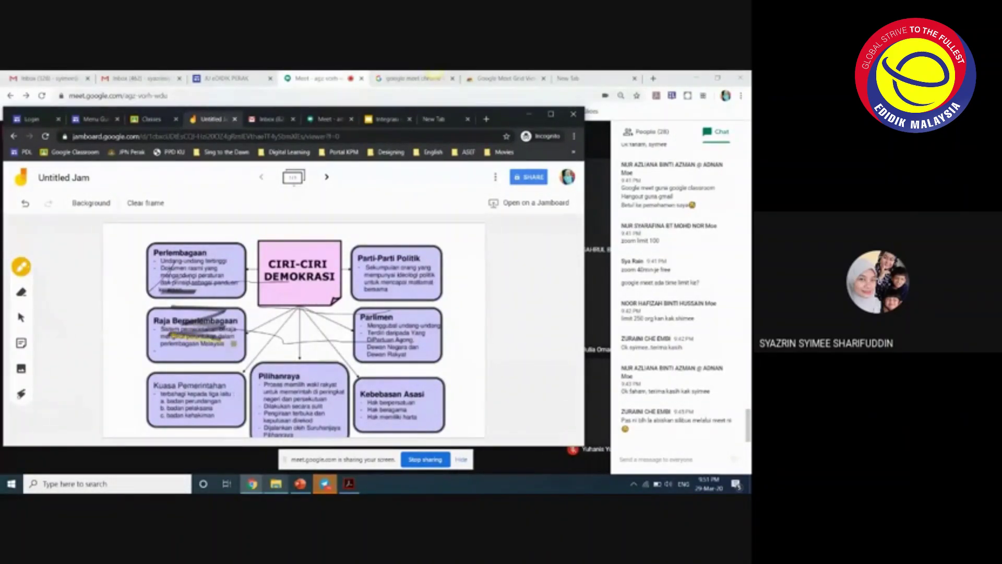
pyautogui.moveTo(142, 339); pyautogui.dragTo(232, 342)
pyautogui.moveTo(156, 321)
pyautogui.mouseDown()
pyautogui.moveTo(238, 320)
pyautogui.moveTo(334, 292)
pyautogui.moveTo(431, 295)
pyautogui.mouseUp()
pyautogui.moveTo(402, 352); pyautogui.dragTo(462, 350)
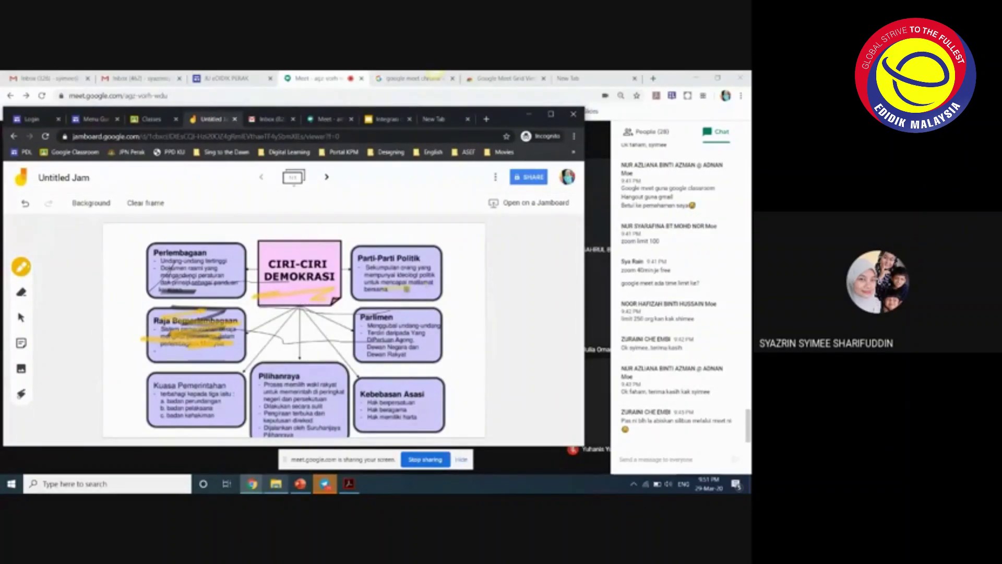
pyautogui.moveTo(353, 369); pyautogui.dragTo(462, 351)
pyautogui.moveTo(204, 402); pyautogui.dragTo(345, 391)
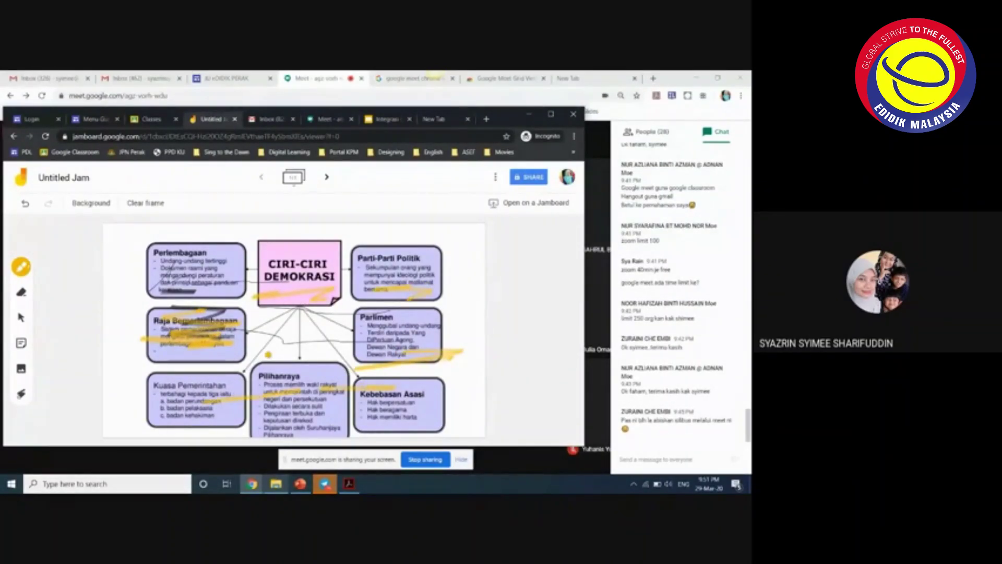
pyautogui.moveTo(249, 334); pyautogui.dragTo(299, 365)
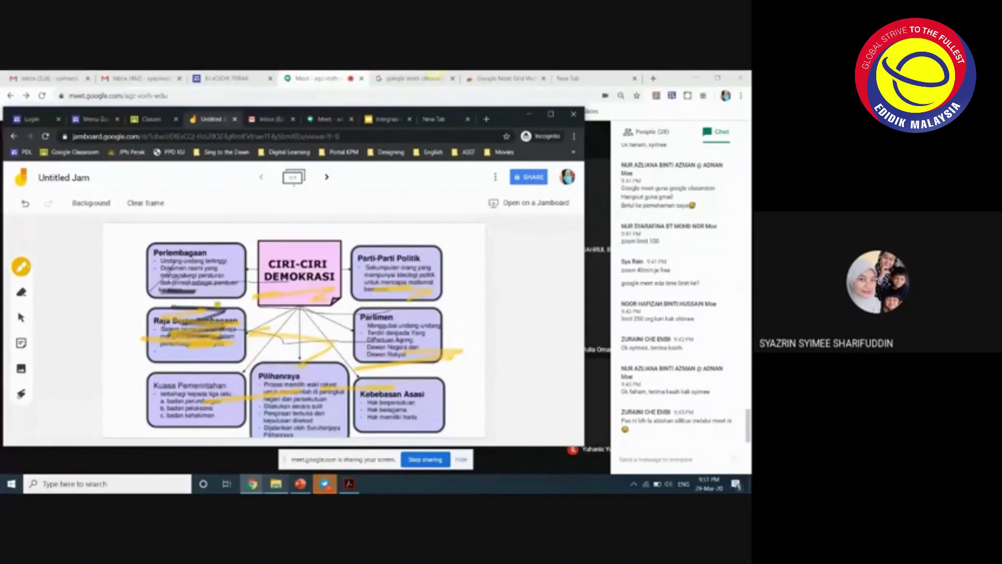
# - Clear the frame and re-insert the CIRI-CIRI DEMOKRASI diagram from image search
pyautogui.click(146, 203)
pyautogui.click(21, 369)
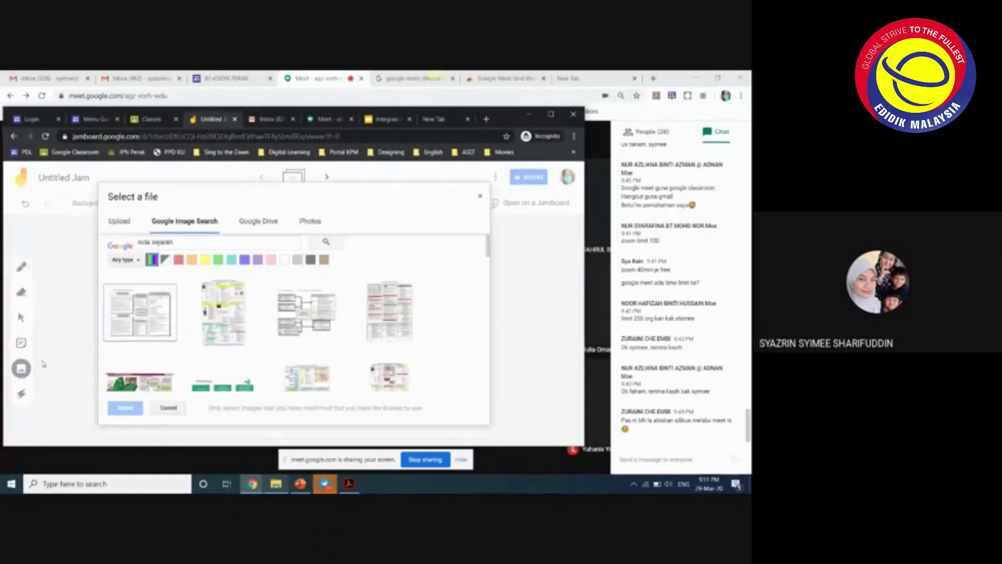
pyautogui.scroll(-3, 242, 355)
pyautogui.doubleClick(201, 367)
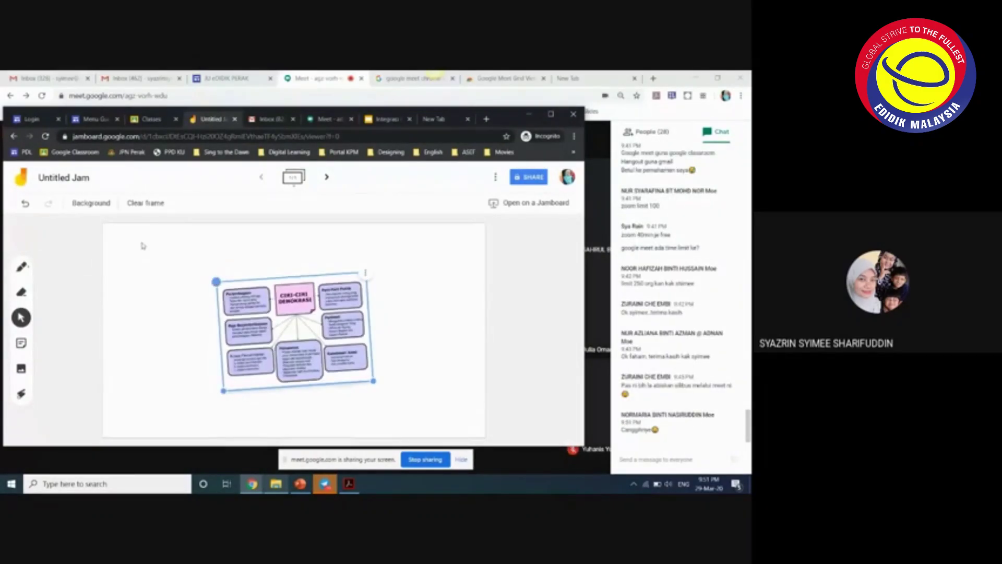
# - Enlarge and position the diagram so it fills the frame
pyautogui.moveTo(368, 388); pyautogui.dragTo(469, 437)
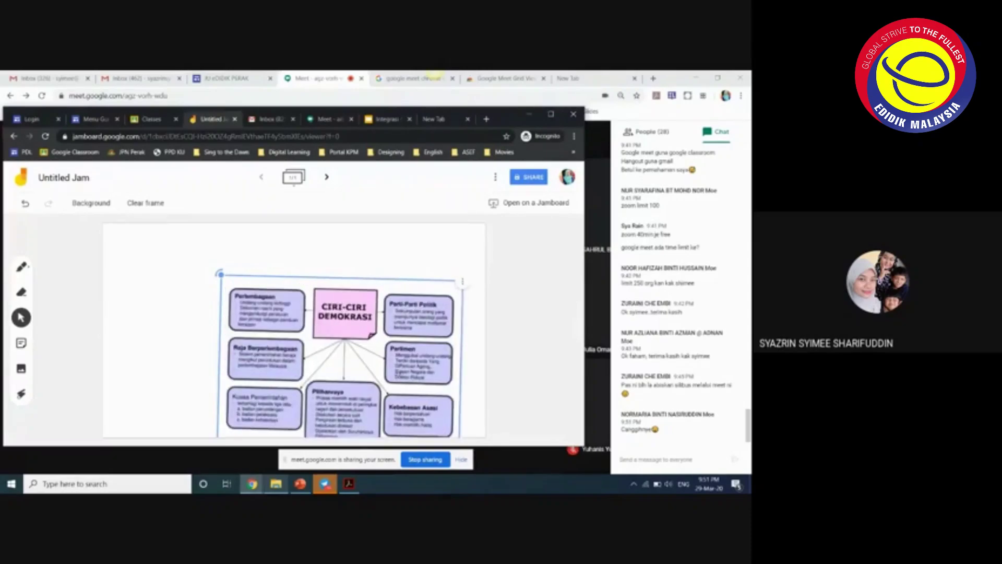
pyautogui.moveTo(220, 274); pyautogui.dragTo(179, 254)
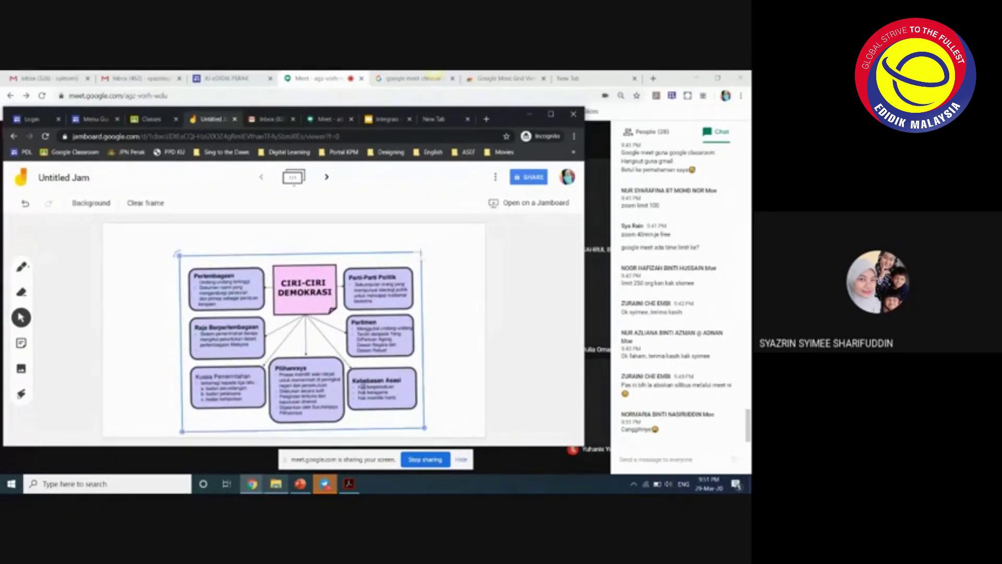
pyautogui.moveTo(416, 416); pyautogui.dragTo(467, 442)
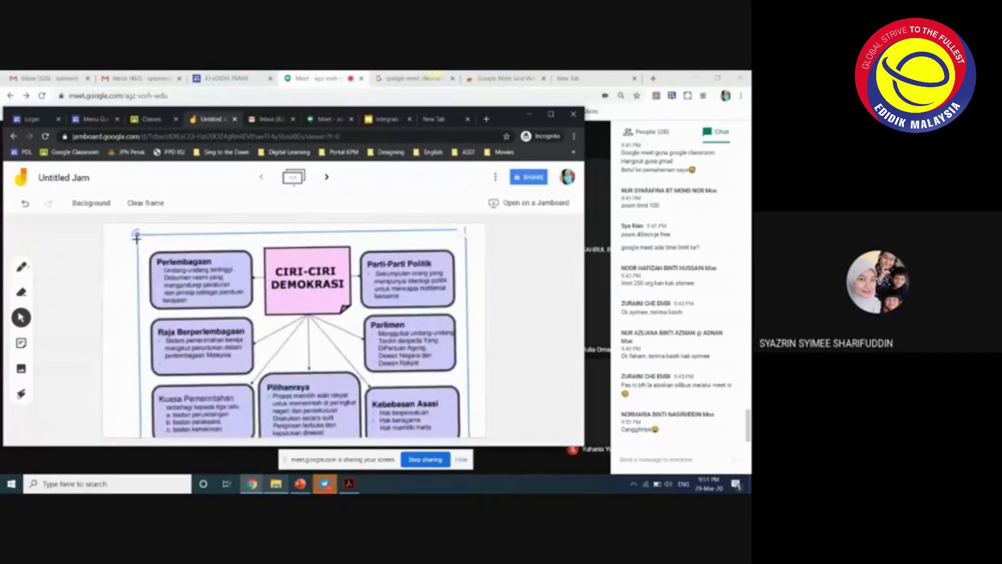
pyautogui.moveTo(136, 236); pyautogui.dragTo(128, 214)
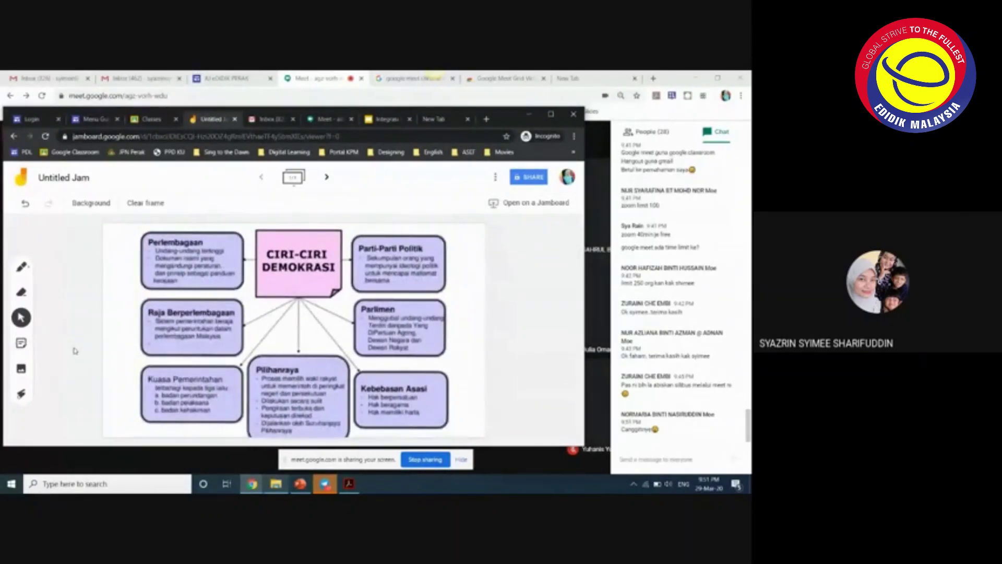
# - Highlight 'Undang-undang tertinggi' in the Perlembagaan box with the yellow pen
pyautogui.click(21, 266)
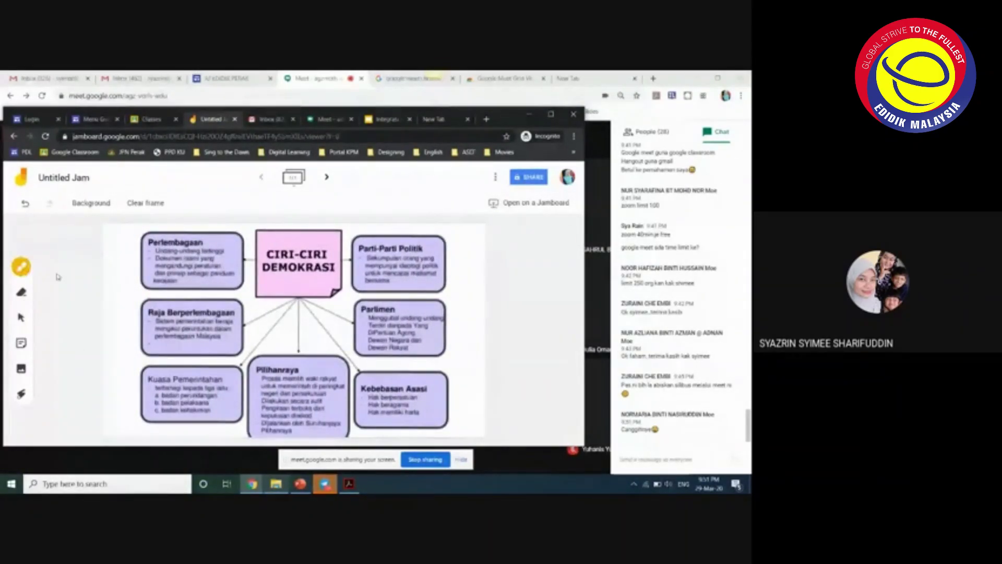
pyautogui.moveTo(224, 251); pyautogui.dragTo(156, 251)
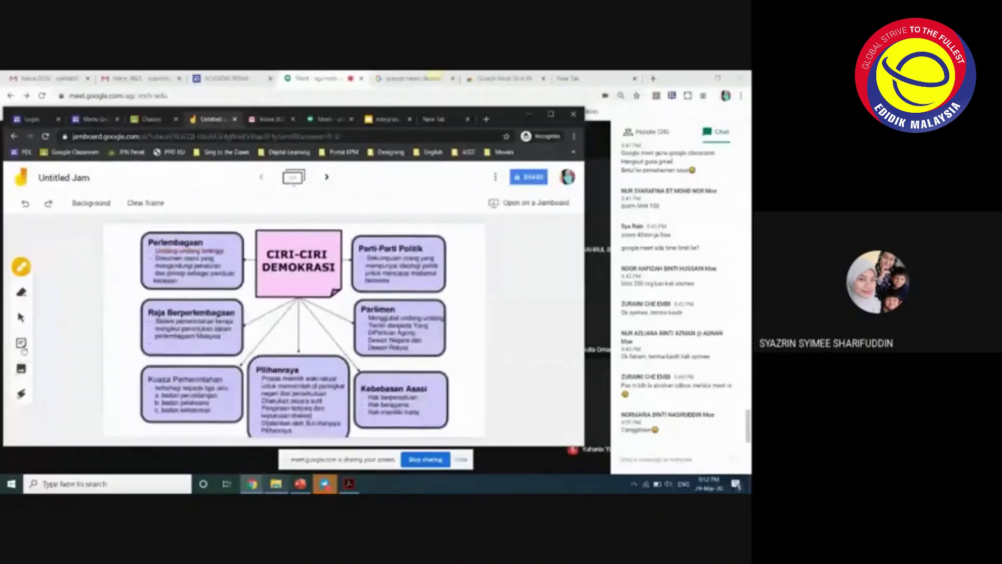
pyautogui.click(21, 343)
# - Discard the pending note, delete the diagram, and add a yellow sticky note reading 'menarik'
pyautogui.click(335, 353)
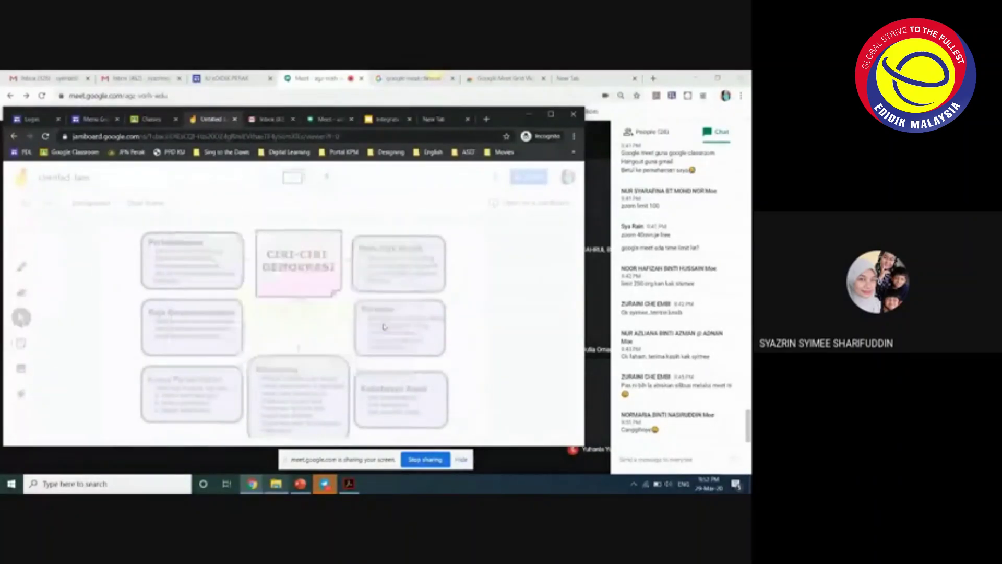
pyautogui.press('Delete')
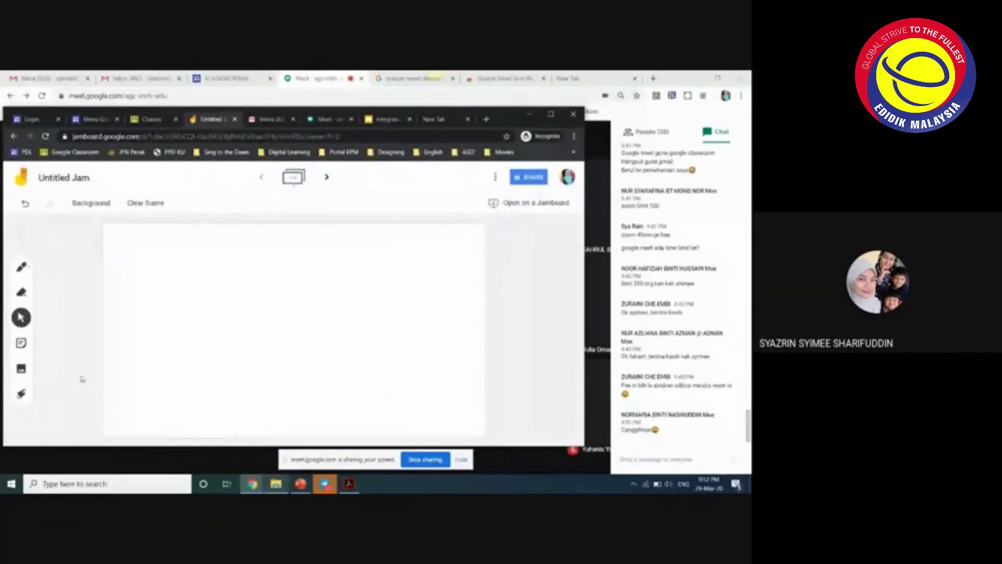
pyautogui.click(29, 347)
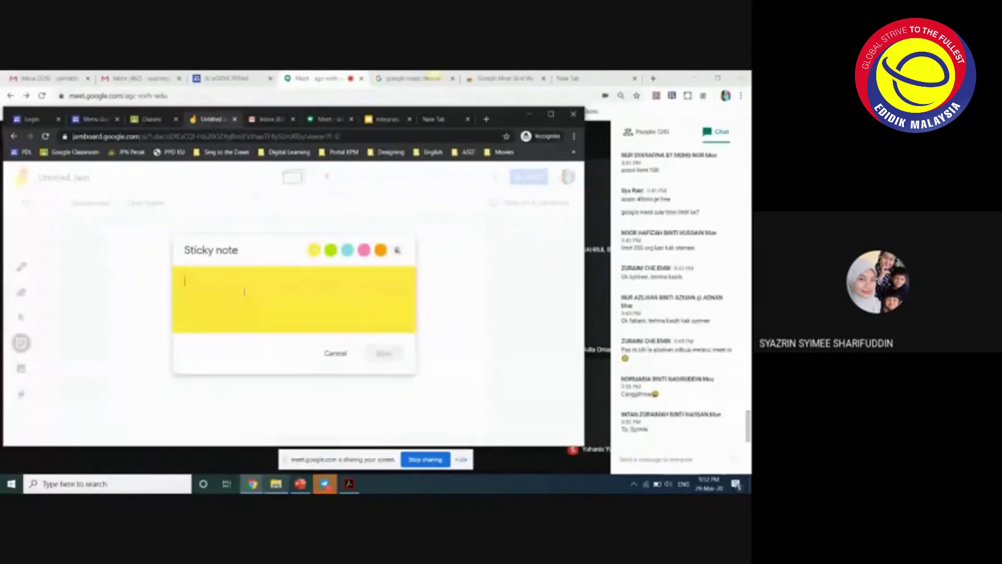
pyautogui.write('menarik')
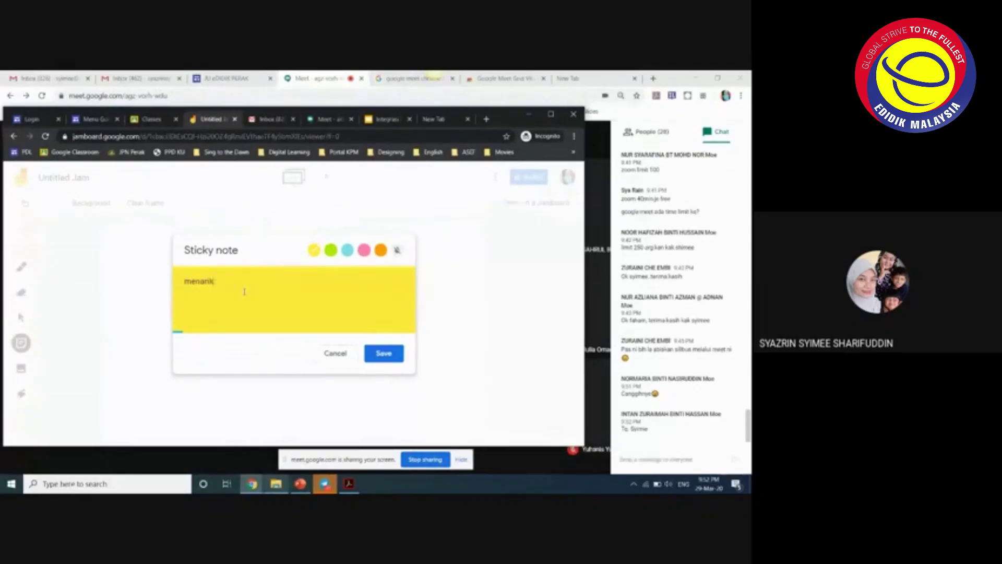
pyautogui.click(376, 360)
# - Cancel an extra blank note and drag the menarik sticky note larger
pyautogui.click(382, 358)
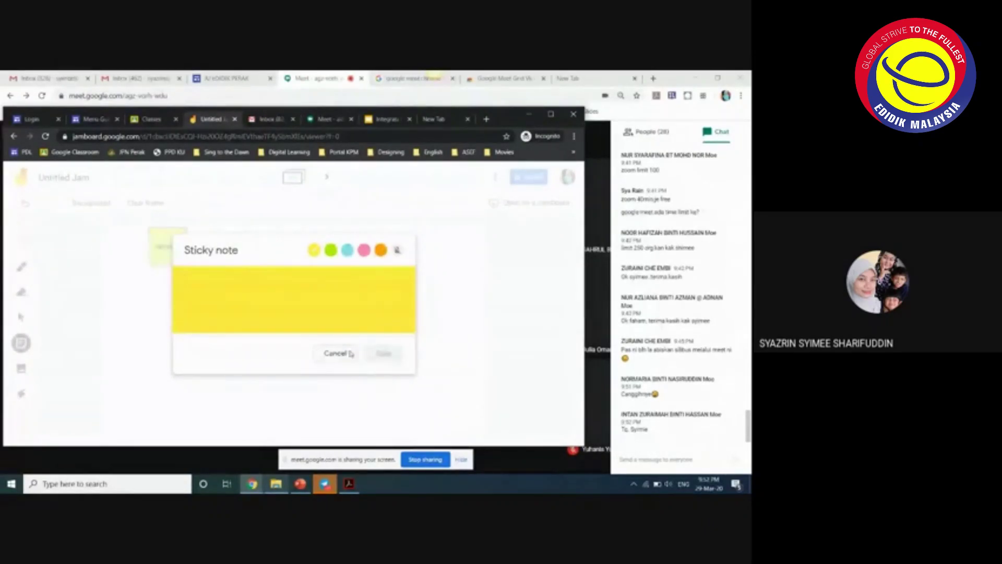
pyautogui.click(344, 355)
pyautogui.click(186, 264)
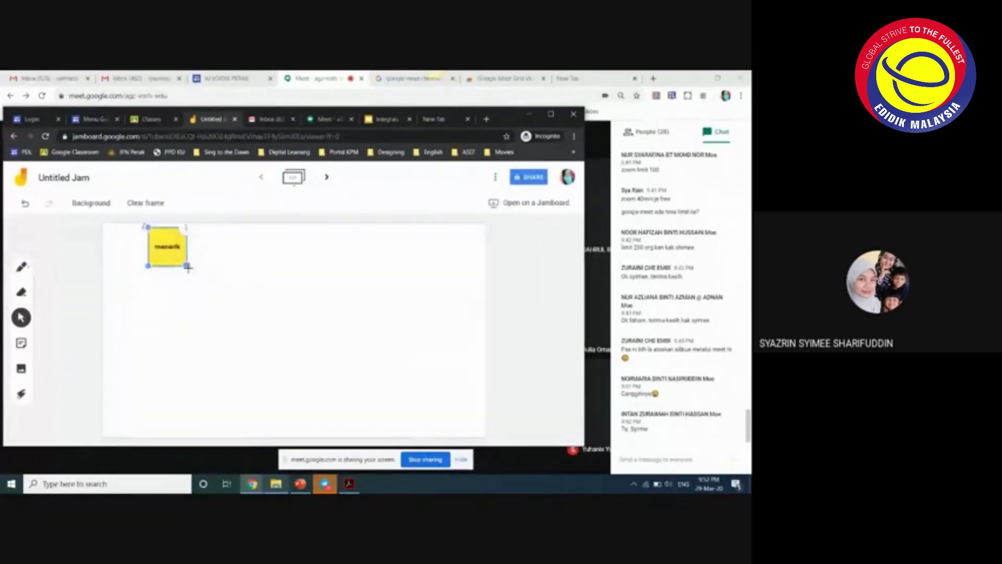
pyautogui.moveTo(188, 266); pyautogui.dragTo(208, 287)
pyautogui.click(224, 290)
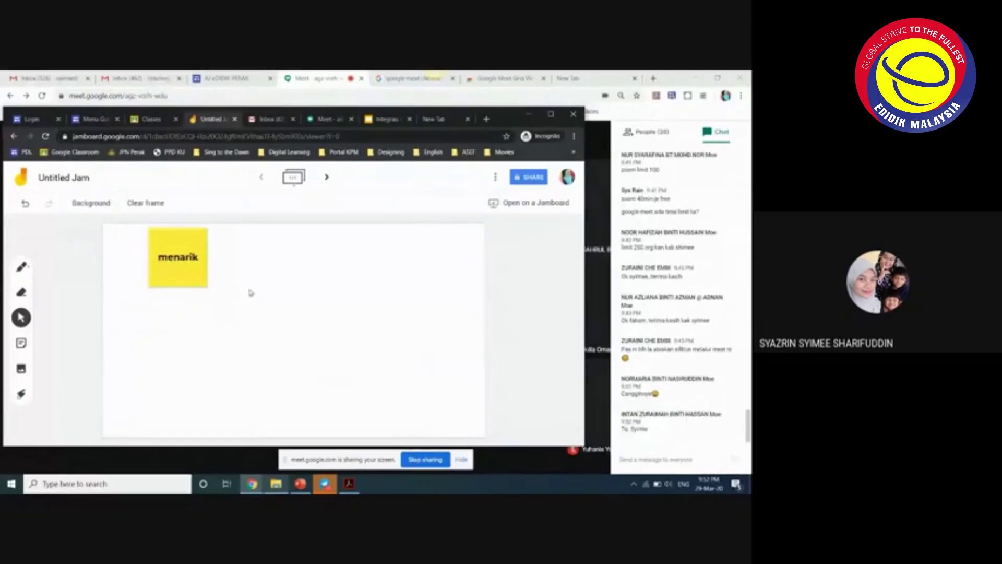
# - Turn on jam sharing for anyone with the link
pyautogui.click(533, 179)
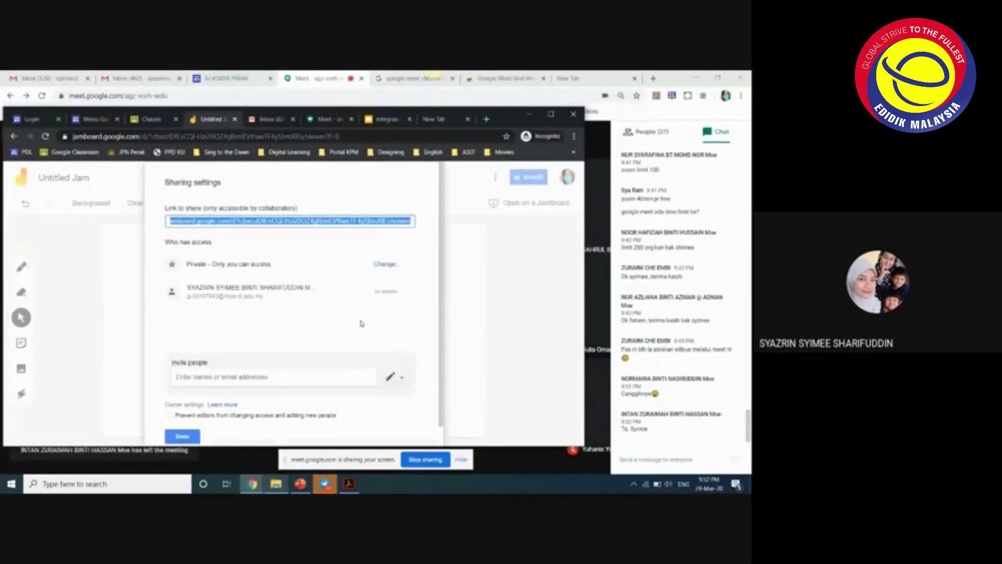
pyautogui.click(385, 264)
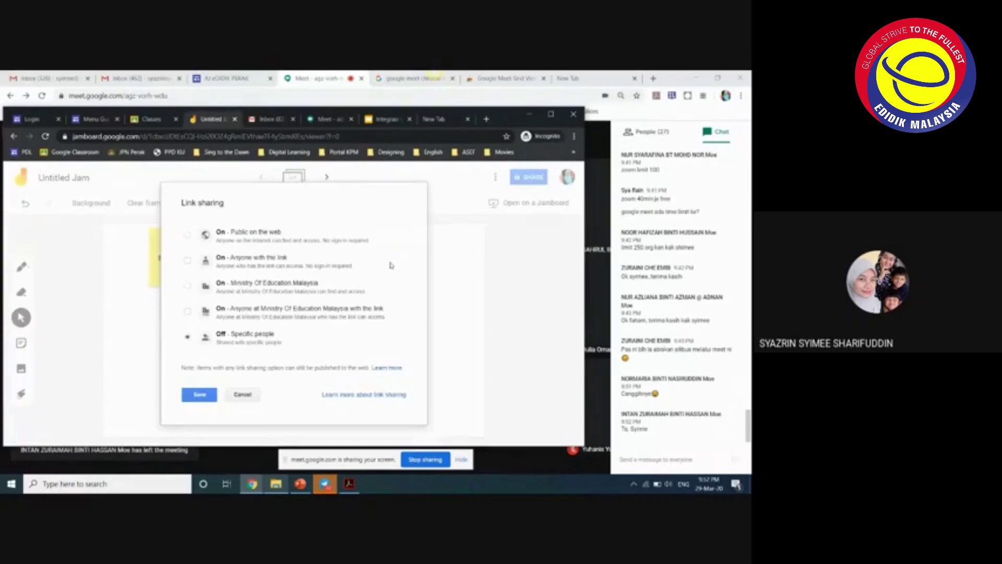
pyautogui.click(187, 260)
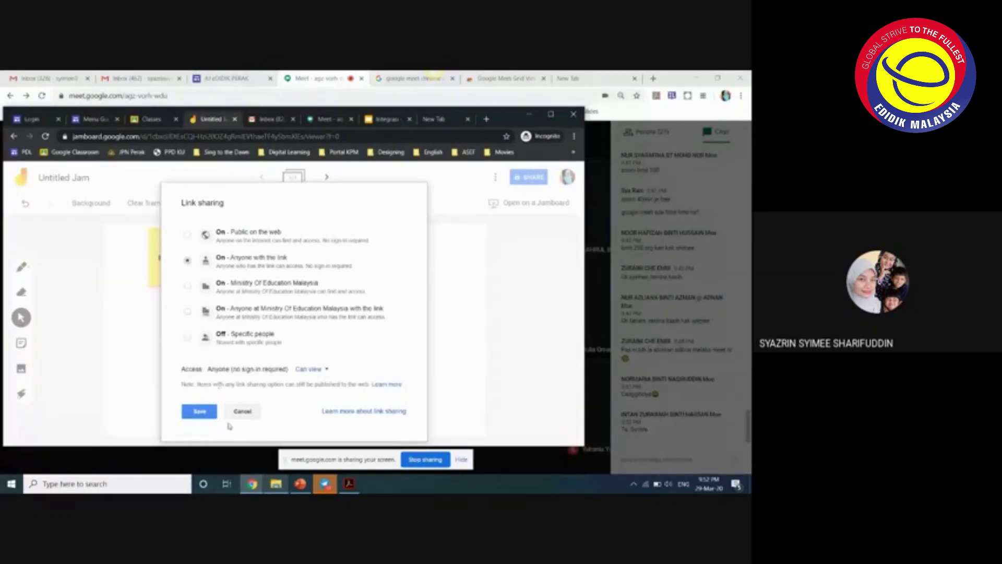
# - Admit the waiting participant in Meet, then save Can edit access for link holders
pyautogui.click(540, 457)
pyautogui.click(463, 322)
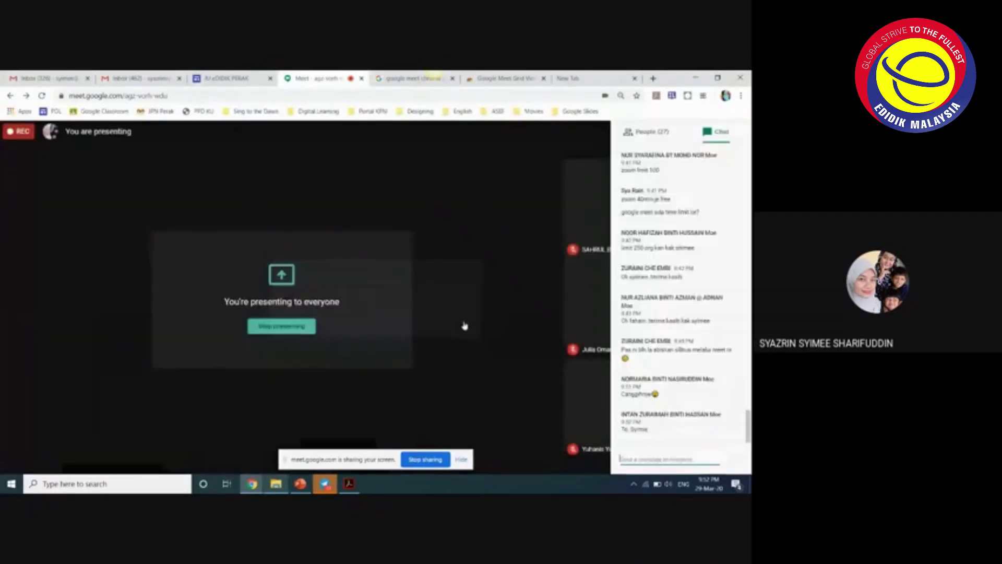
pyautogui.click(258, 436)
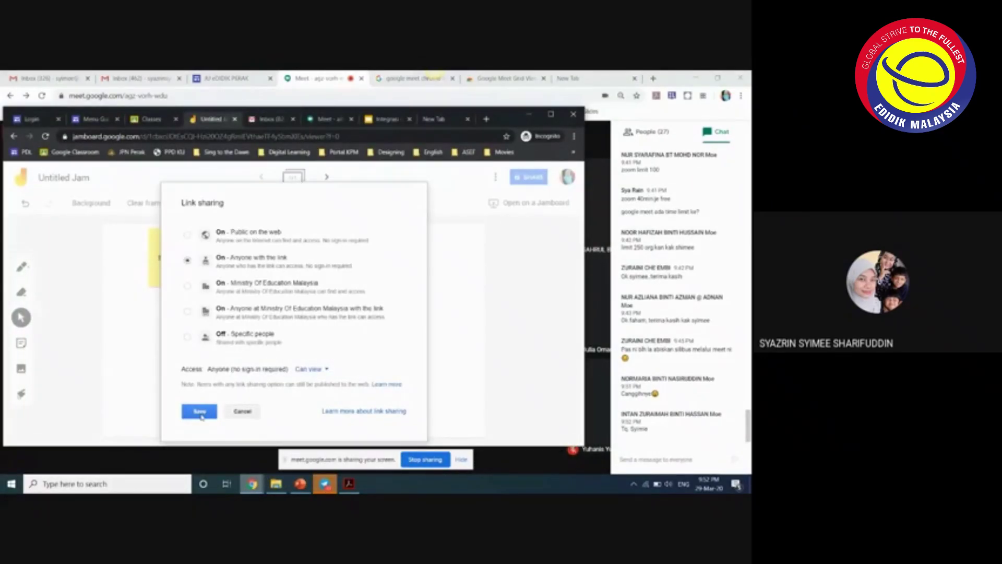
pyautogui.click(310, 369)
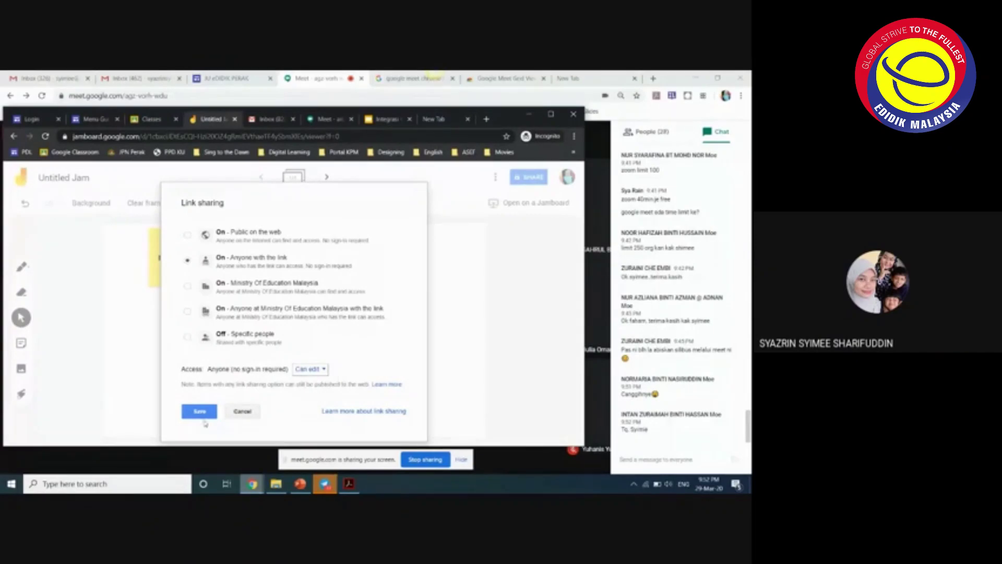
pyautogui.click(201, 411)
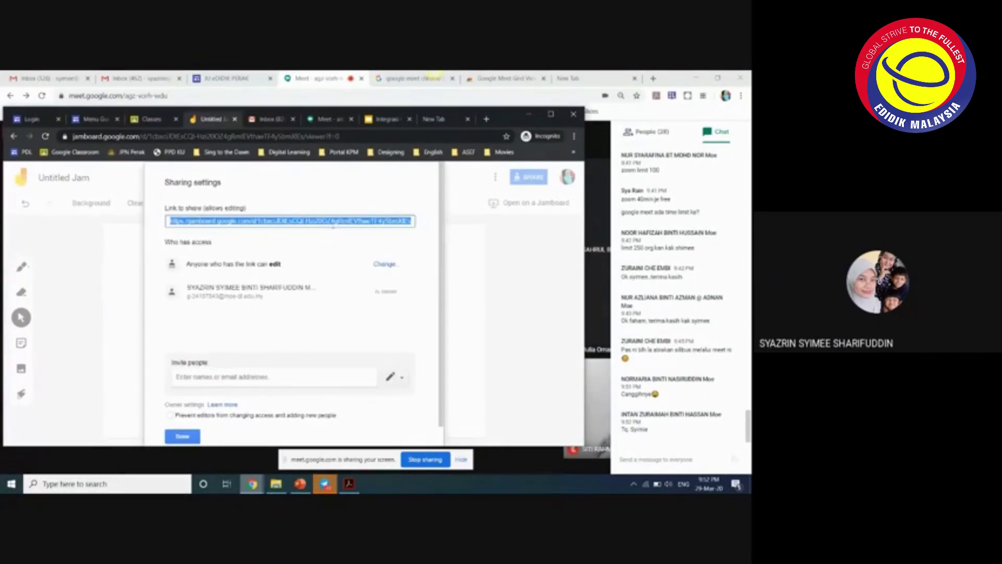
pyautogui.click(183, 437)
# - Paste the Jamboard edit link into the Meet chat, send it, and return to the jam
pyautogui.click(652, 459)
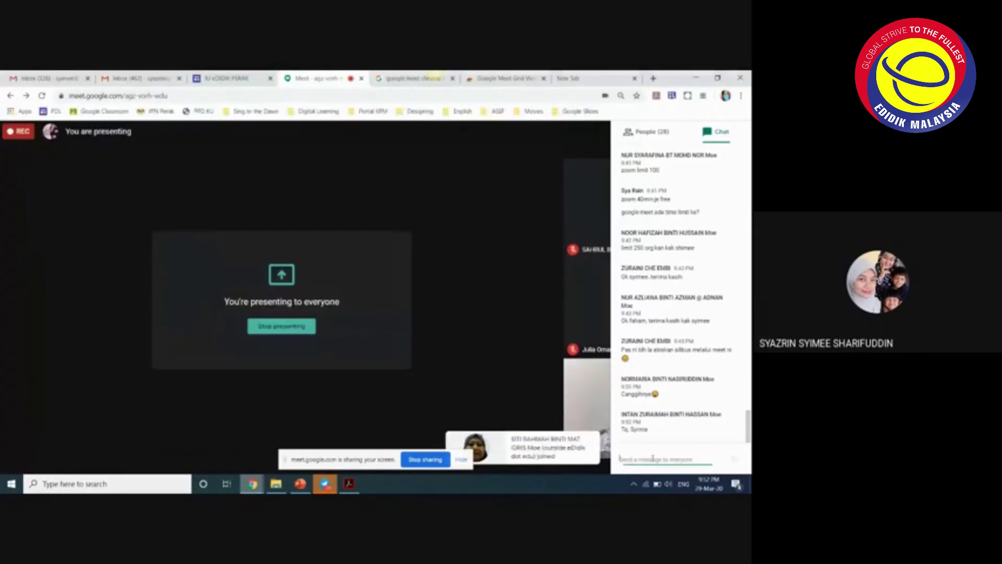
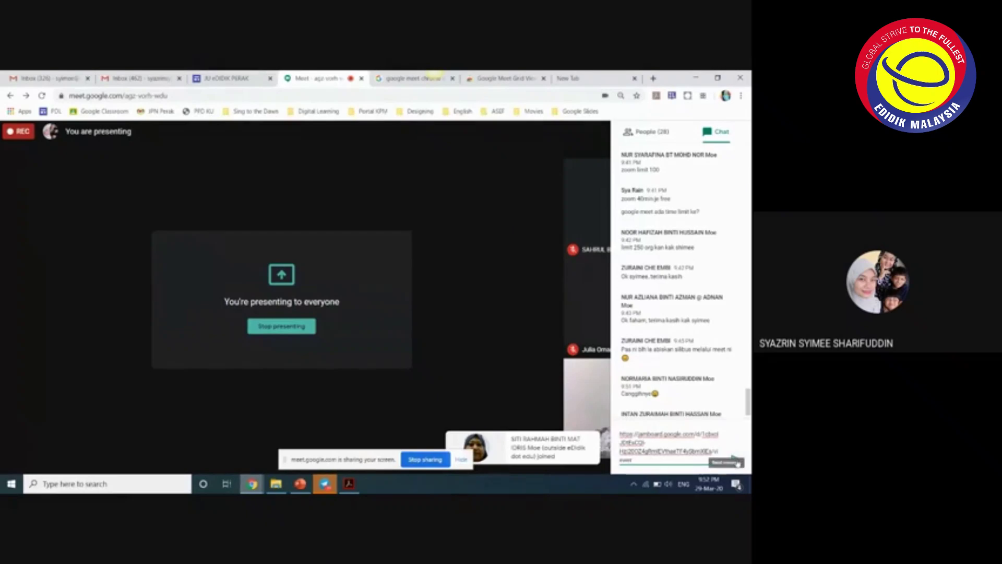
pyautogui.click(736, 461)
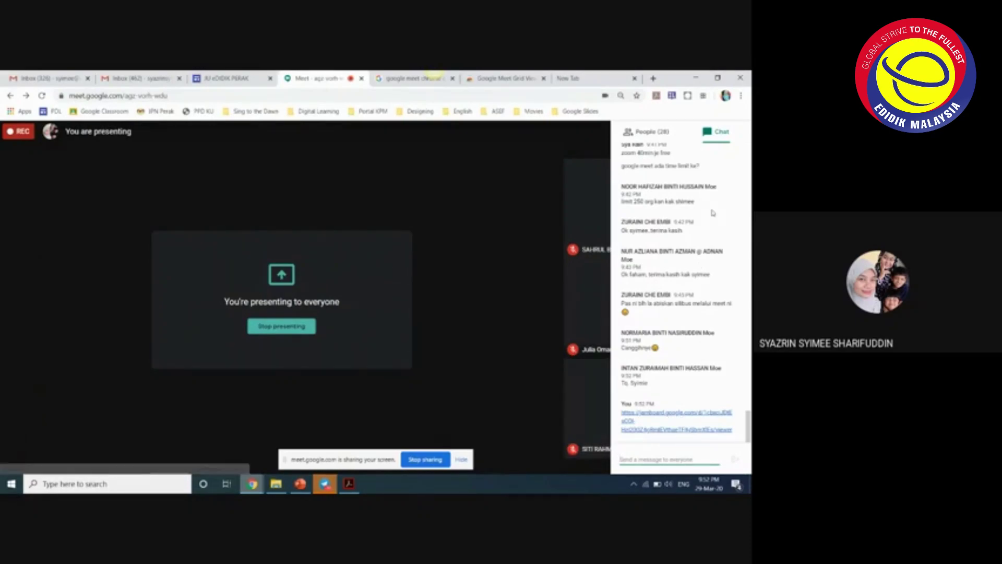
pyautogui.moveTo(252, 484)
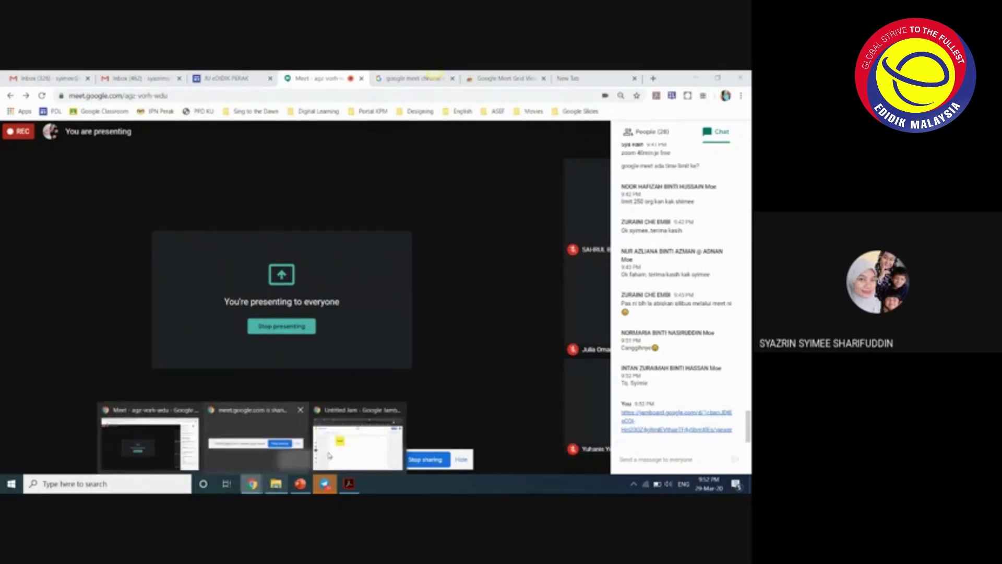
pyautogui.click(329, 456)
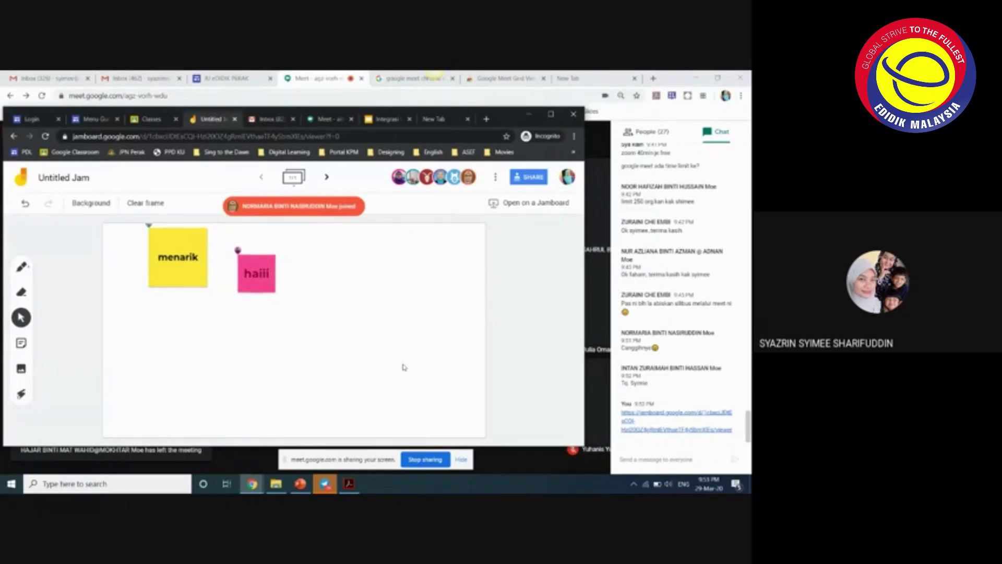
# - Set the frame background to ruled lines and draw a yellow pen scribble near the bottom
pyautogui.click(91, 203)
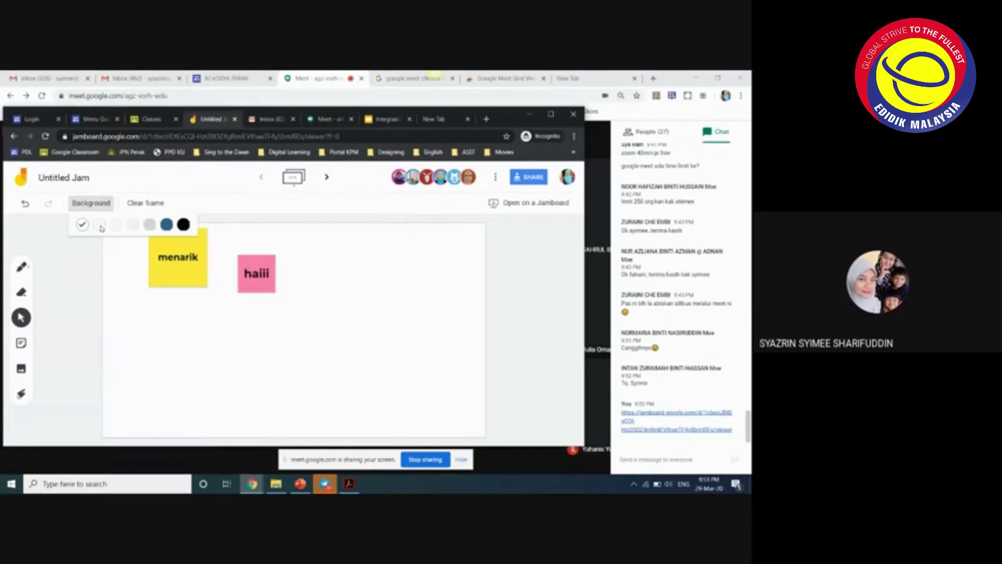
pyautogui.click(93, 228)
pyautogui.click(91, 203)
pyautogui.click(118, 229)
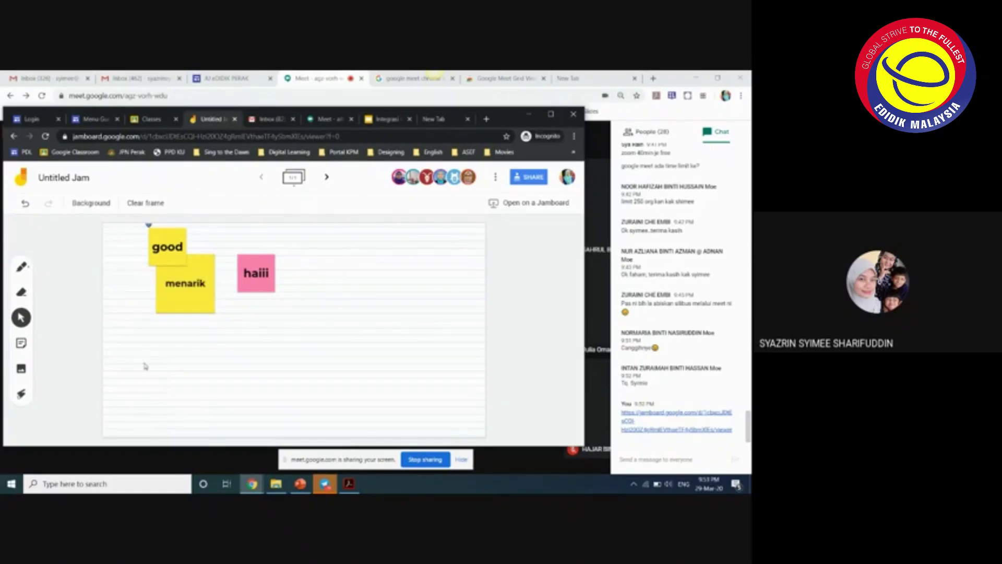
pyautogui.click(22, 268)
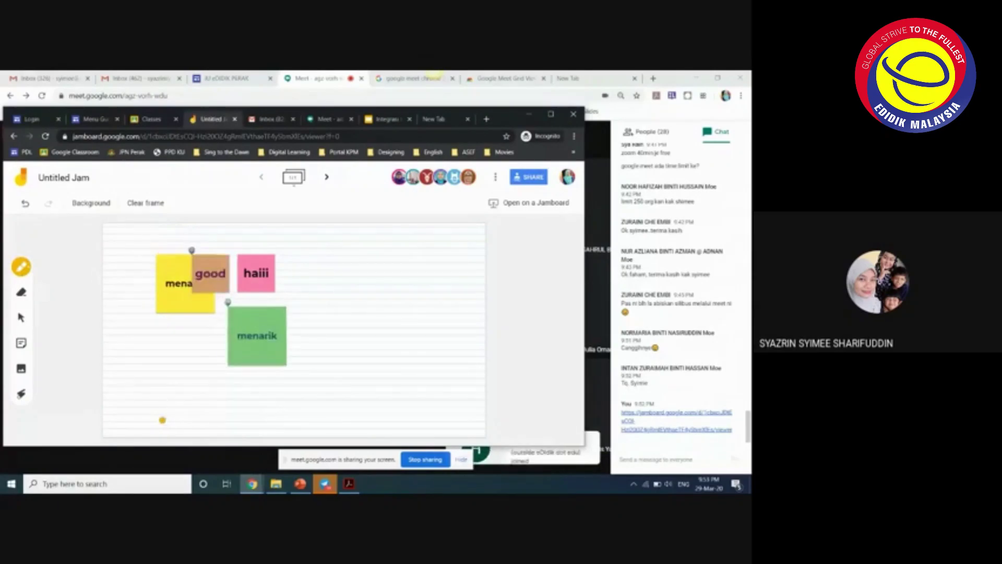
pyautogui.moveTo(175, 421)
pyautogui.mouseDown()
pyautogui.moveTo(193, 410)
pyautogui.moveTo(214, 420)
pyautogui.moveTo(261, 410)
pyautogui.moveTo(290, 418)
pyautogui.mouseUp()
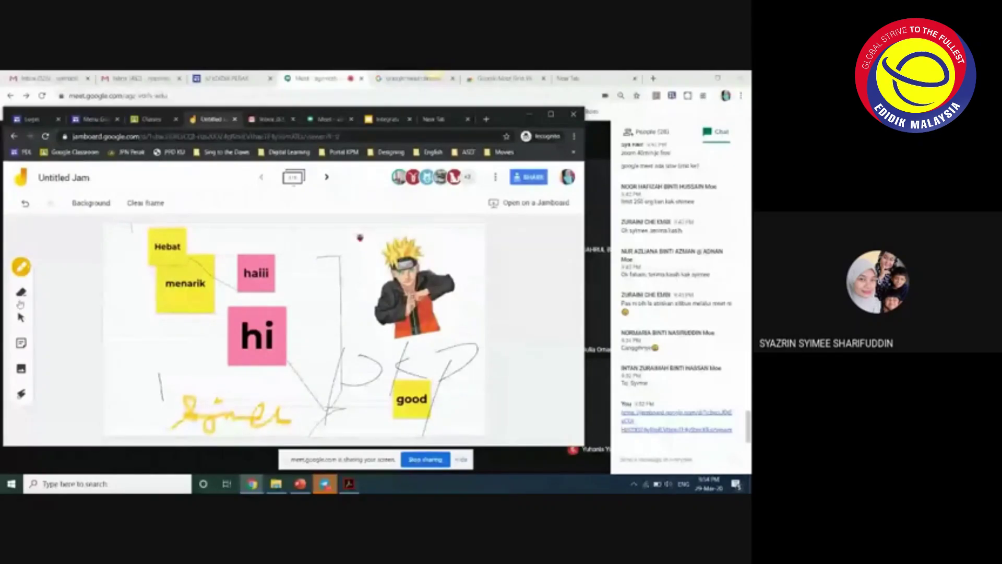
# - Add a blue sticky note reading 'test' and dismiss the next blank note
pyautogui.click(21, 343)
pyautogui.click(347, 250)
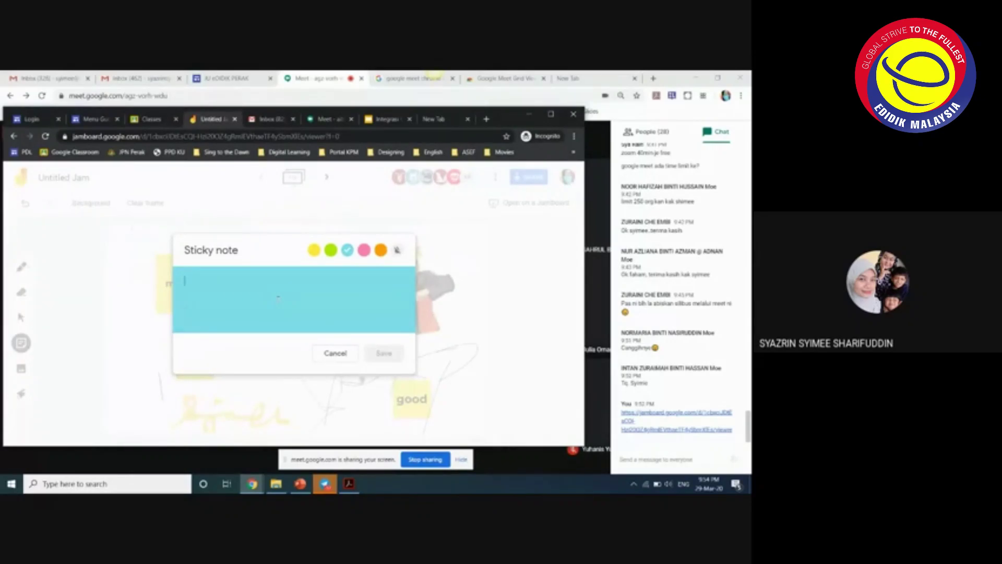
pyautogui.write('test')
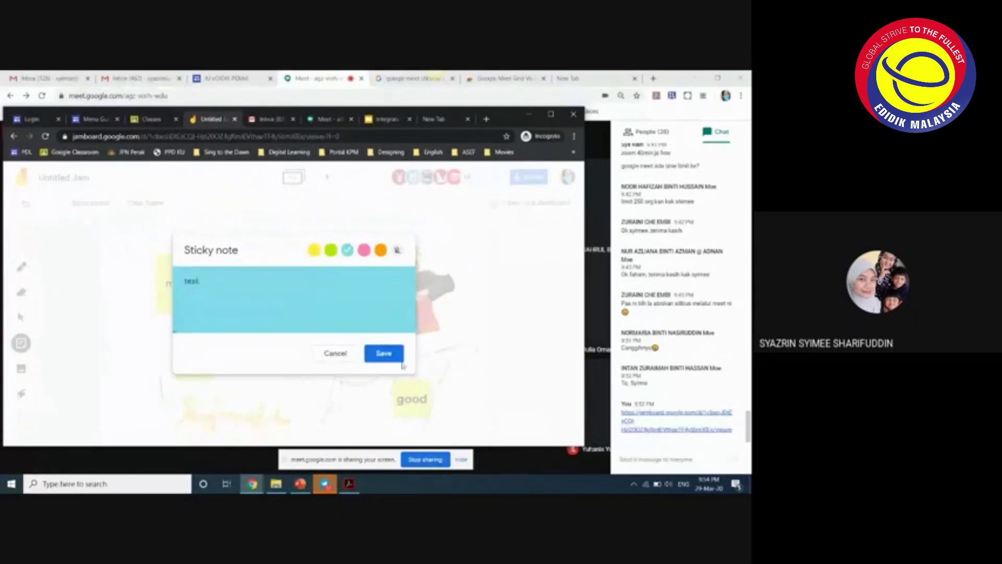
pyautogui.click(400, 360)
pyautogui.click(335, 354)
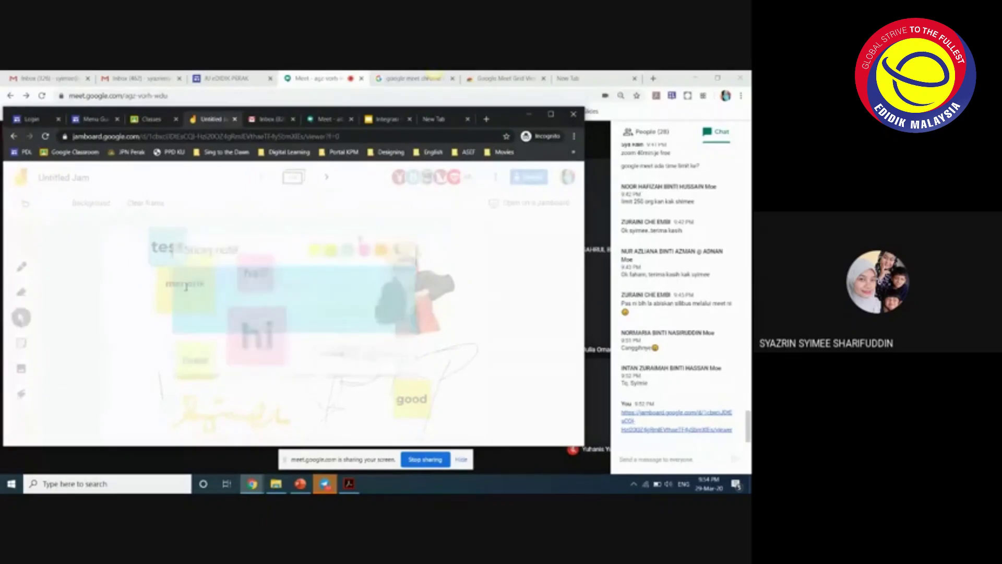
# - Move the test note to the top-left and rearrange the haiii and hi notes
pyautogui.moveTo(170, 246); pyautogui.dragTo(307, 294)
pyautogui.click(305, 320)
pyautogui.moveTo(258, 339); pyautogui.dragTo(297, 345)
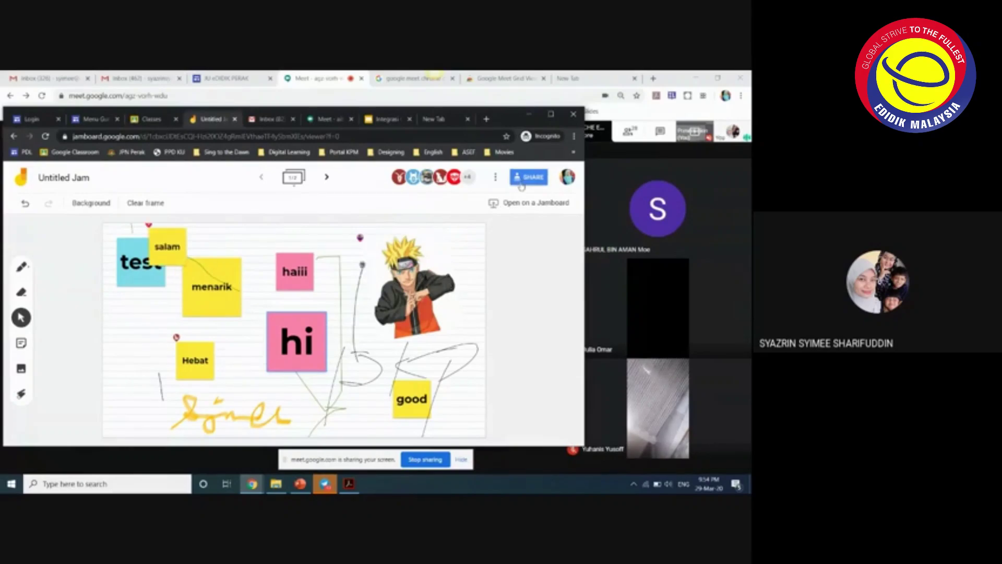
pyautogui.click(67, 180)
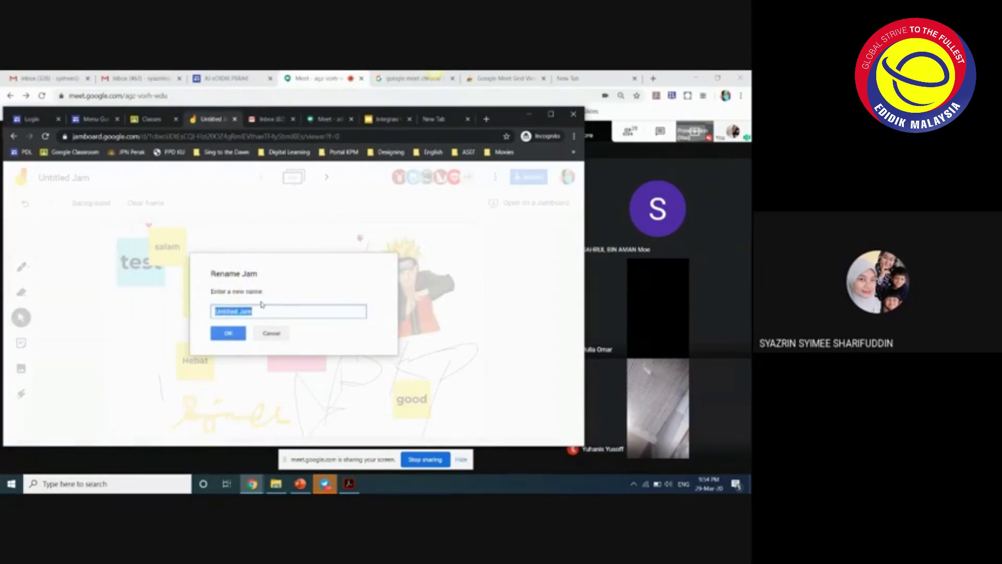
# - Enter 'Test src' as the jam's new name and confirm it
pyautogui.write('Test src')
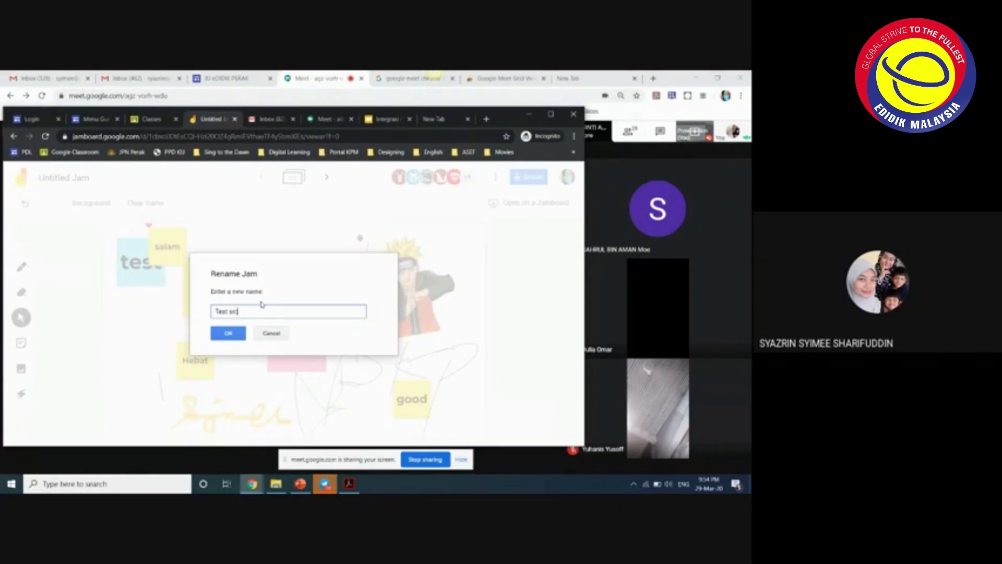
pyautogui.click(238, 338)
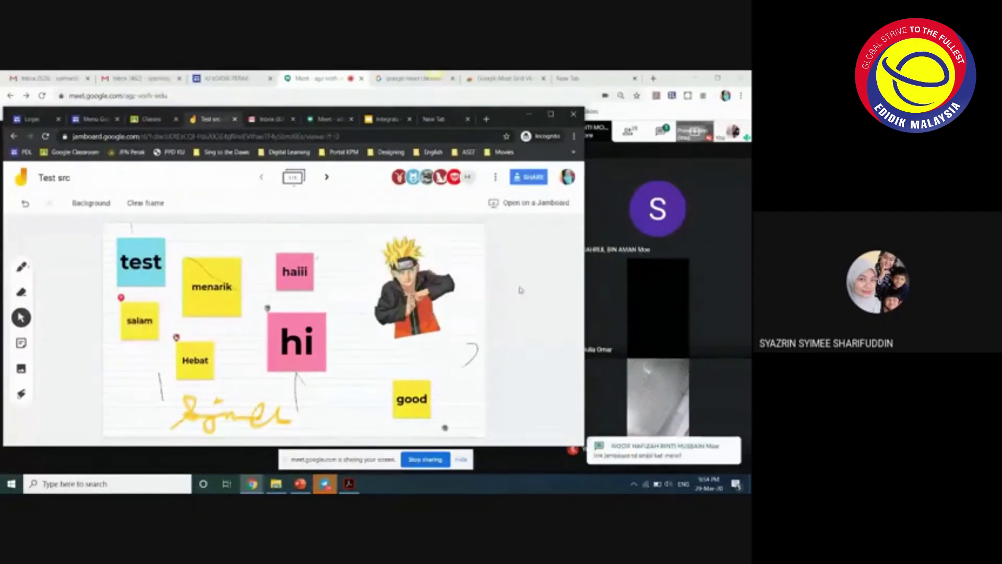
# - Switch to Meet, open the chat panel, and bring the Test src jam window forward
pyautogui.hotkey('alt', 'Tab')
pyautogui.click(663, 411)
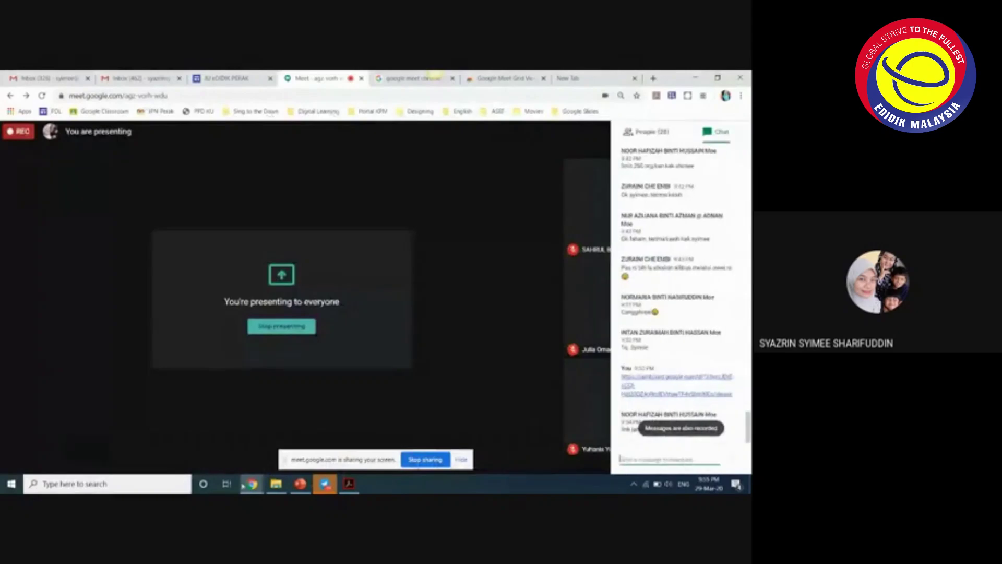
pyautogui.moveTo(252, 483)
pyautogui.click(358, 444)
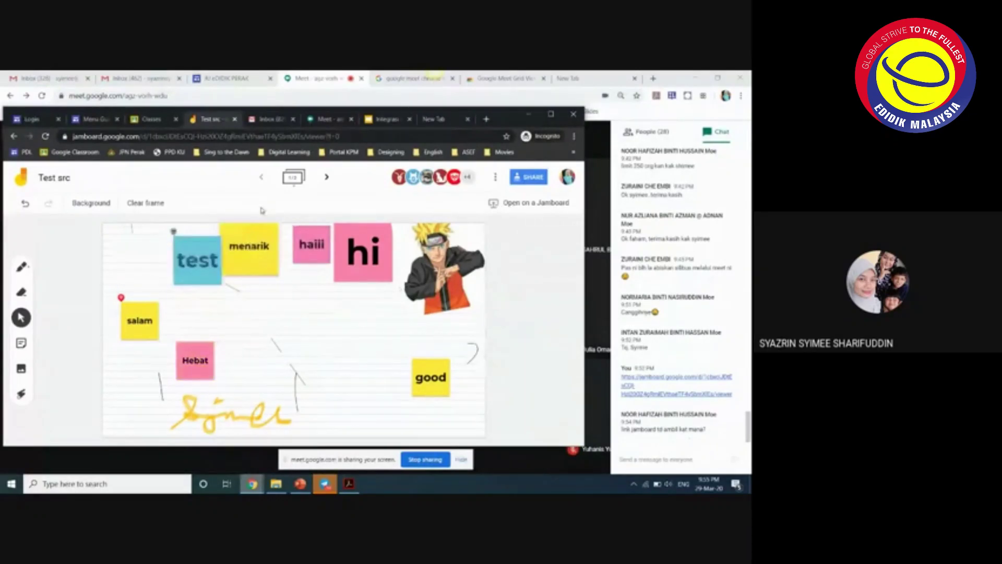
# - Show the Google Classroom class list in the shared Jamboard browser window
pyautogui.click(233, 80)
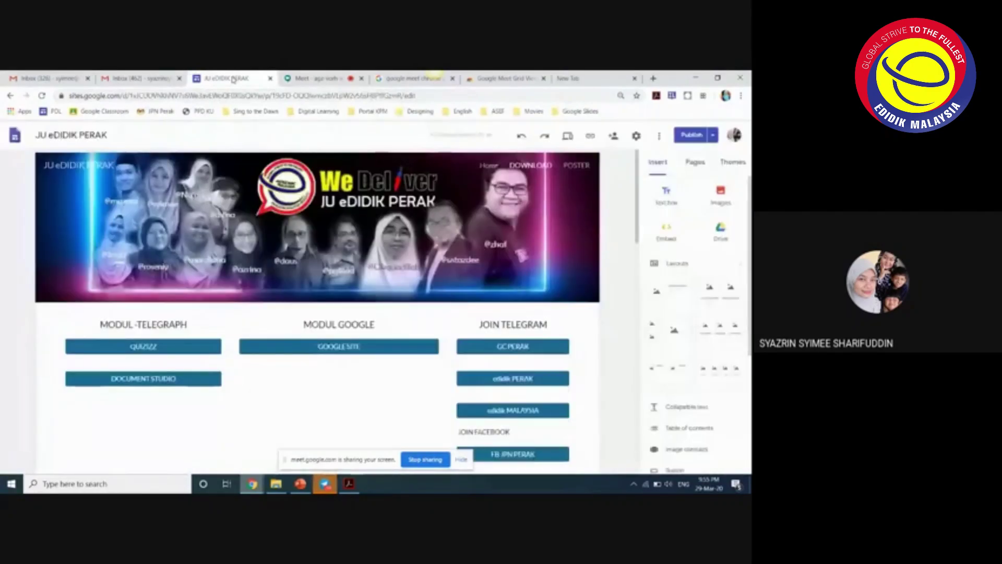
pyautogui.click(308, 79)
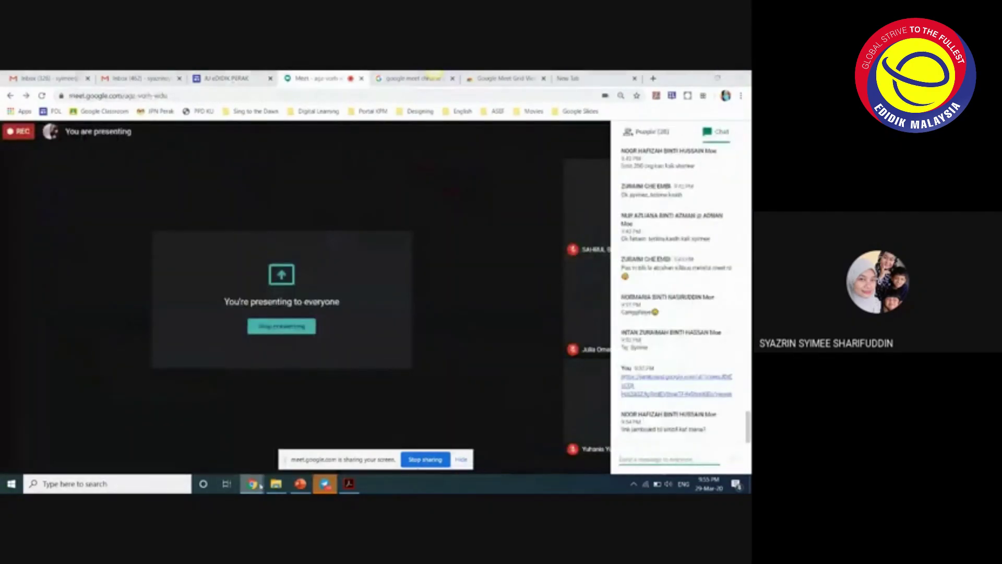
pyautogui.click(358, 446)
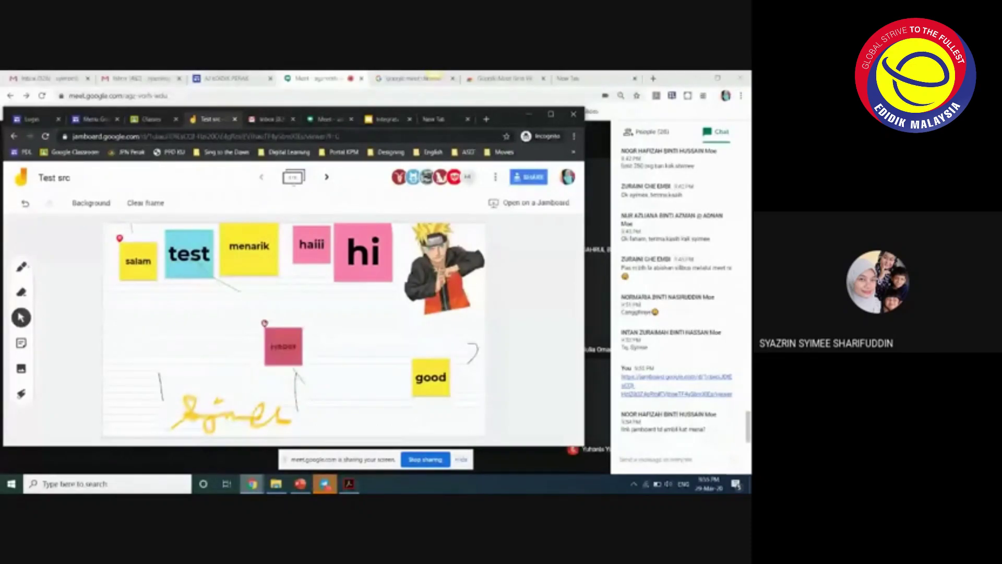
pyautogui.click(157, 120)
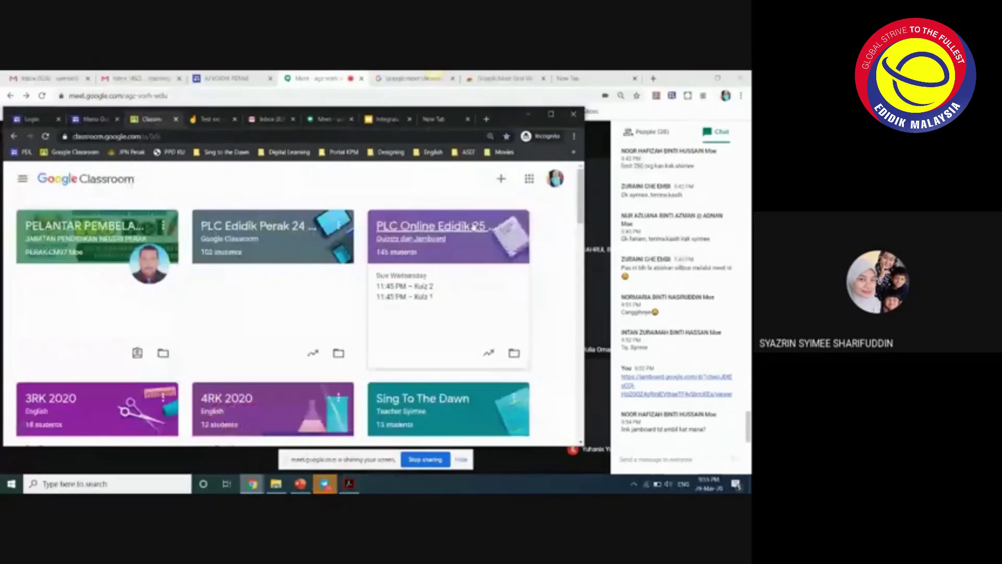
# - Open the Google apps launcher to show the Jamboard icon, then return to the Test src tab
pyautogui.click(529, 178)
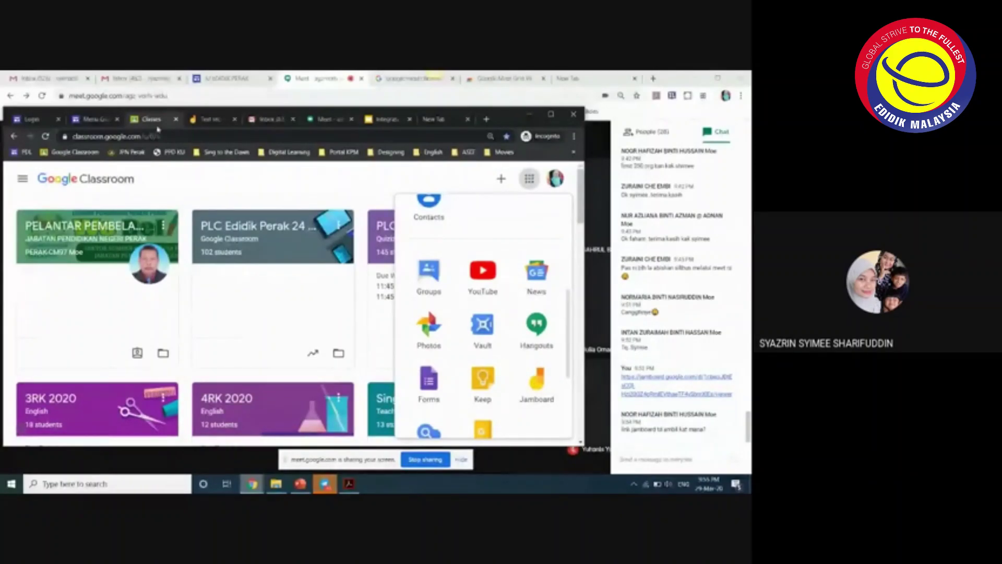
pyautogui.click(208, 119)
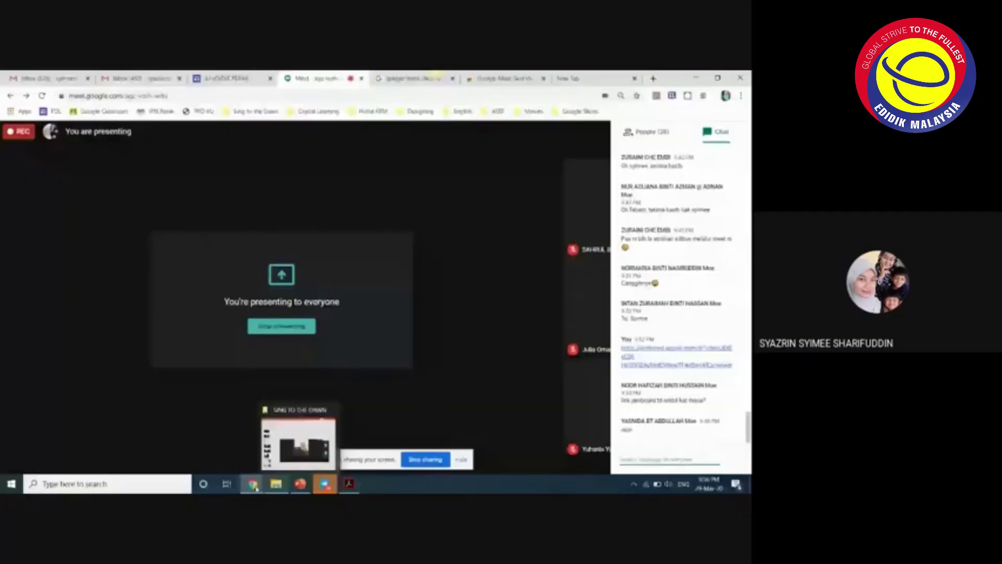
# - Bring the Jamboard window with the Test src jam to the front of the shared screen
pyautogui.click(299, 443)
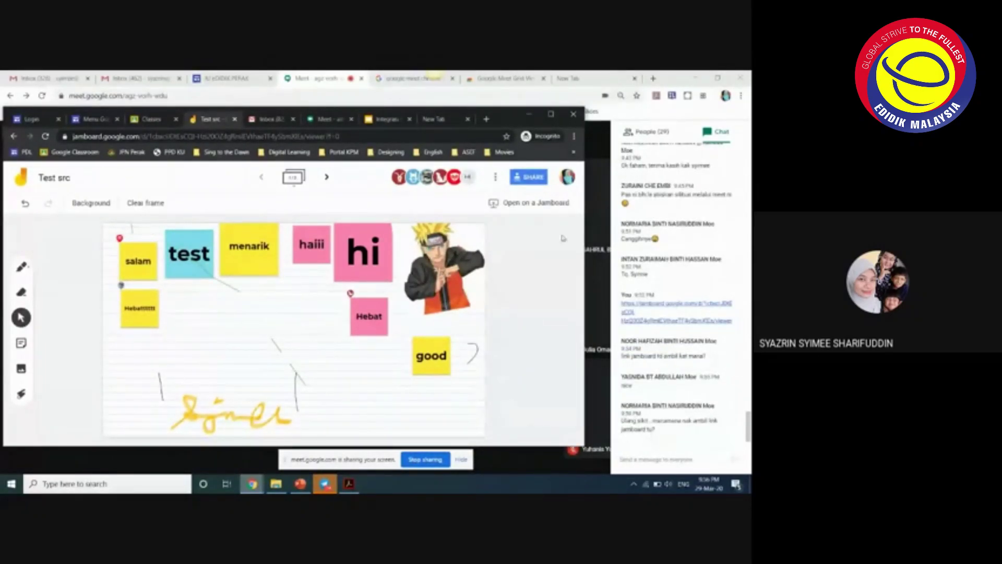
# - Re-save the Test src jam's sharing as Anyone with the link can edit
pyautogui.click(526, 178)
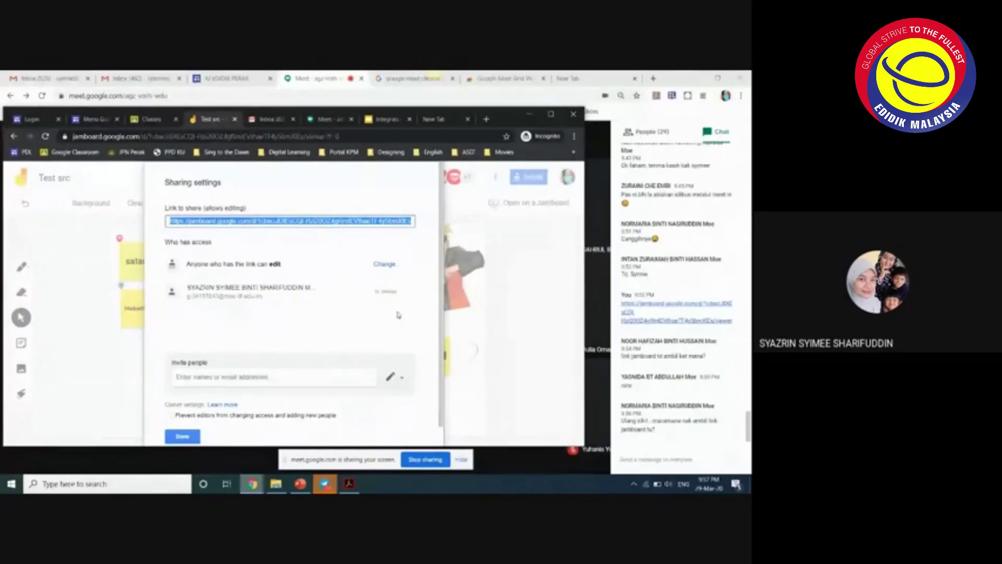
pyautogui.scroll(-1, 399, 314)
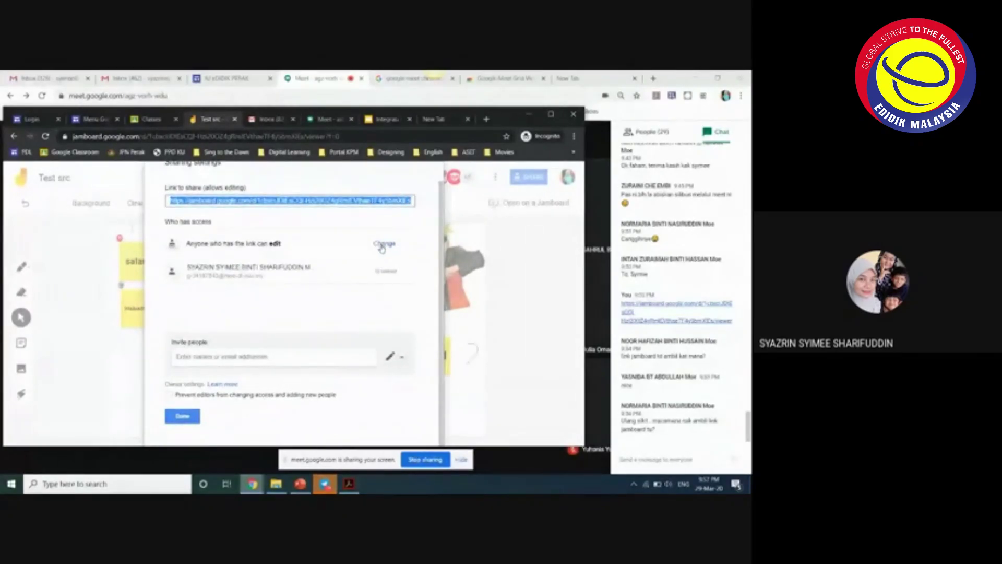
pyautogui.click(383, 245)
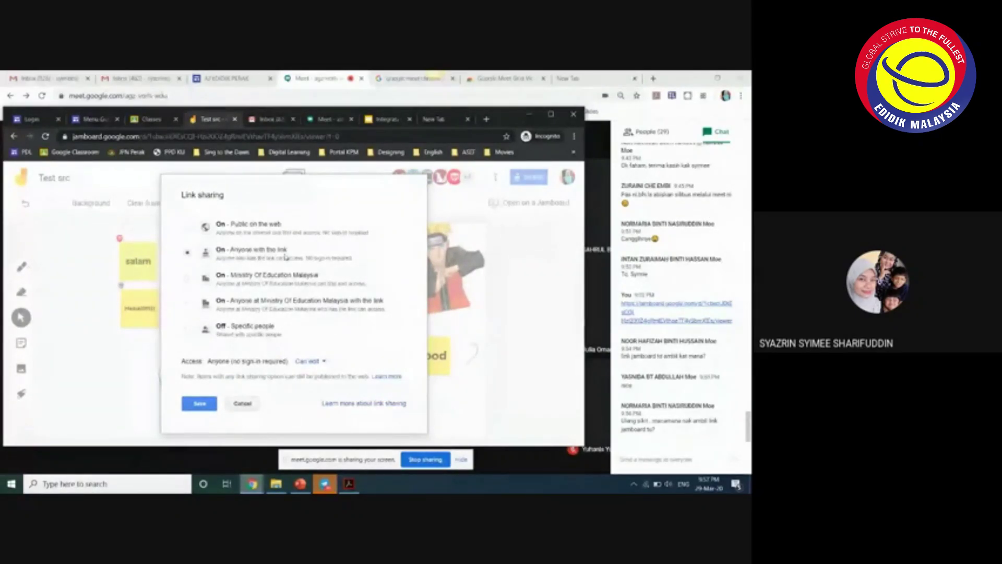
pyautogui.click(200, 405)
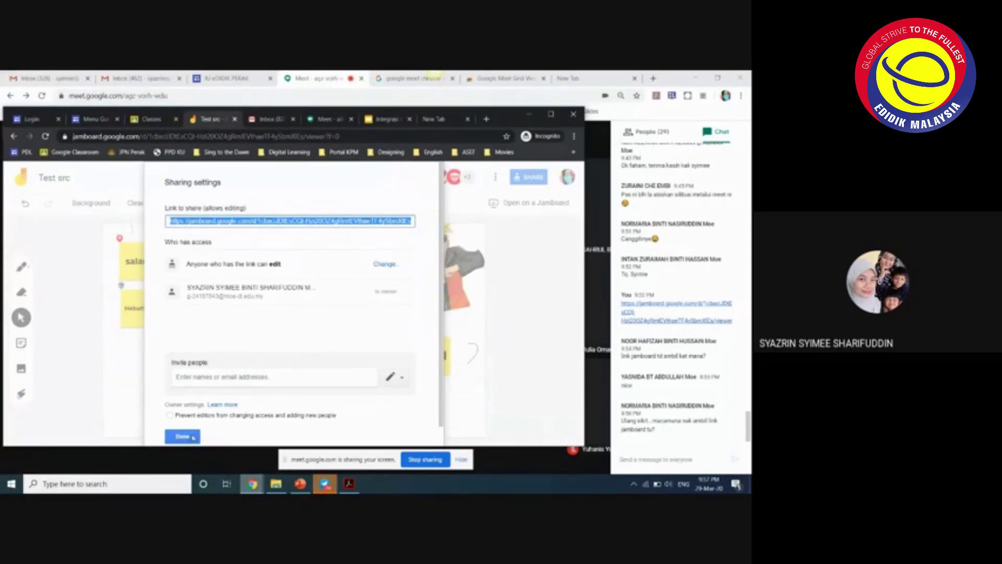
pyautogui.click(193, 437)
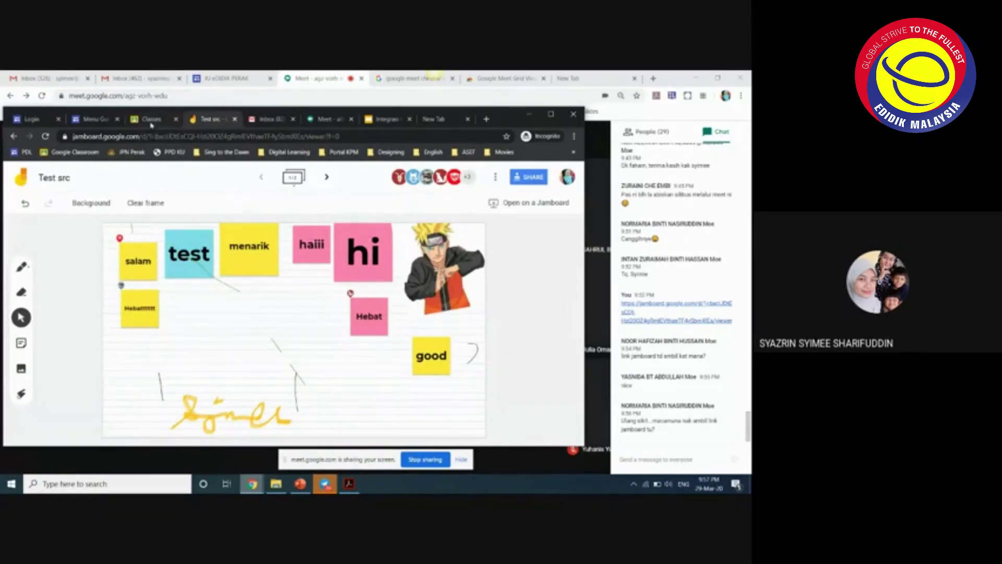
pyautogui.click(151, 120)
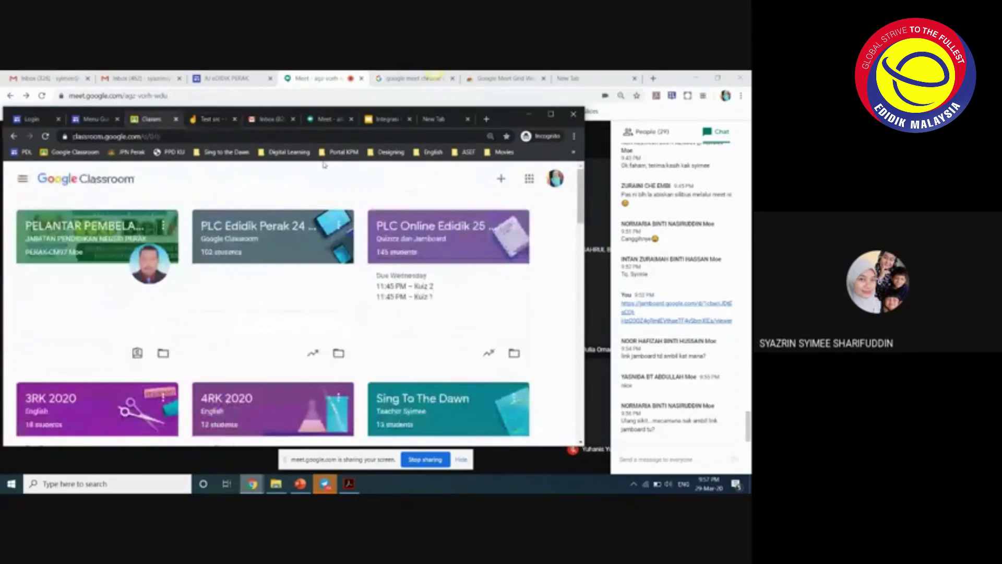
pyautogui.click(529, 178)
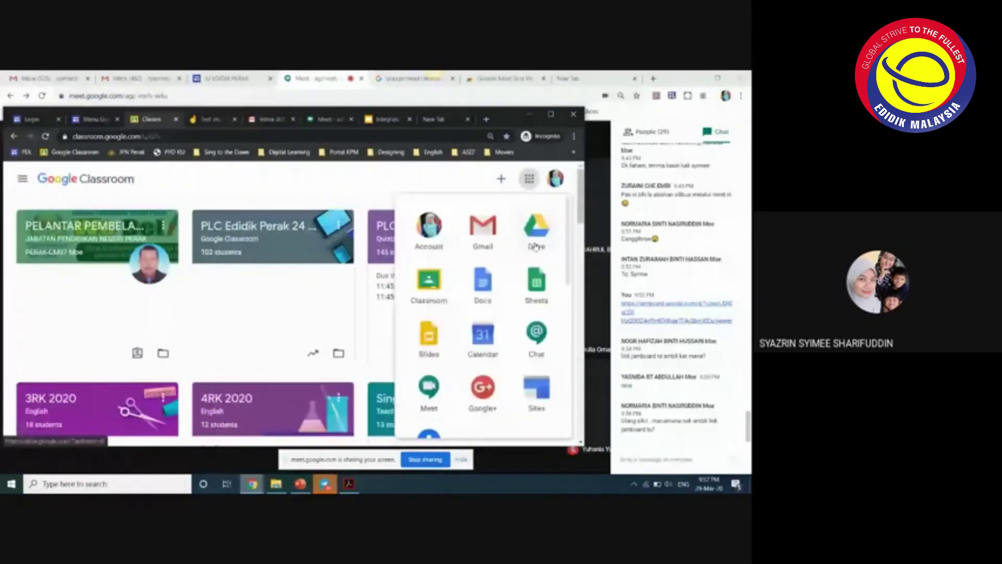
pyautogui.scroll(-3, 513, 347)
pyautogui.scroll(3, 513, 347)
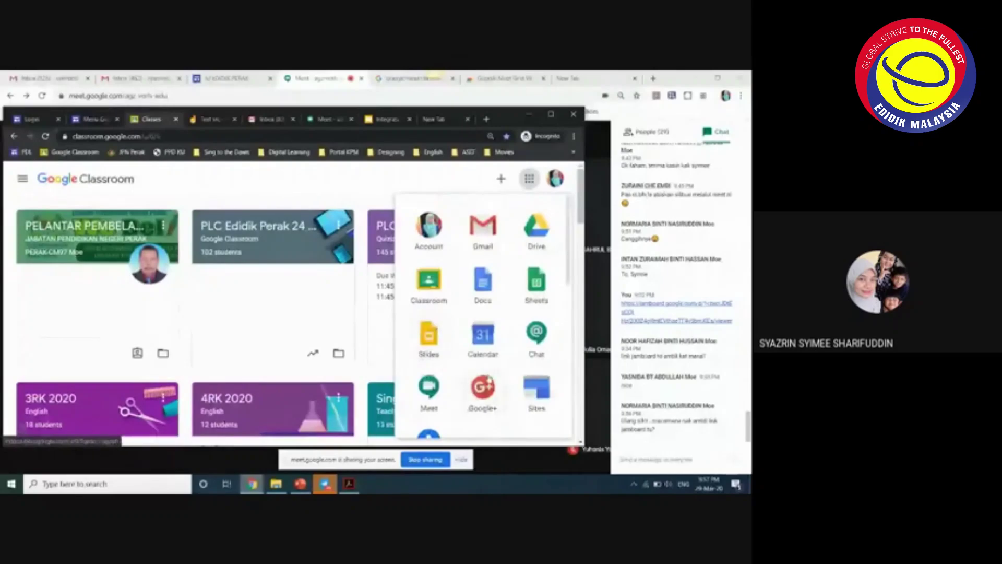
pyautogui.scroll(-6, 495, 379)
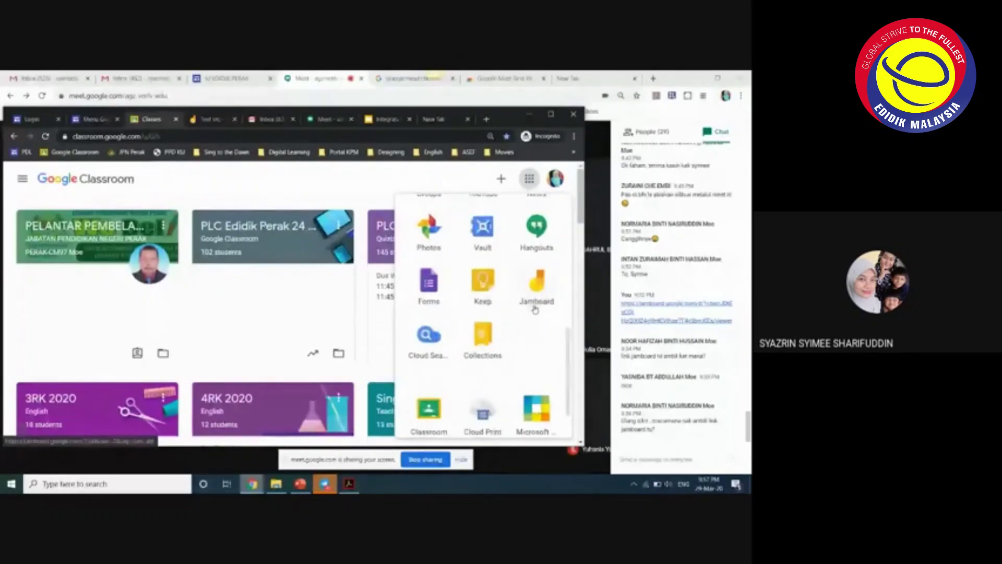
pyautogui.scroll(5, 522, 323)
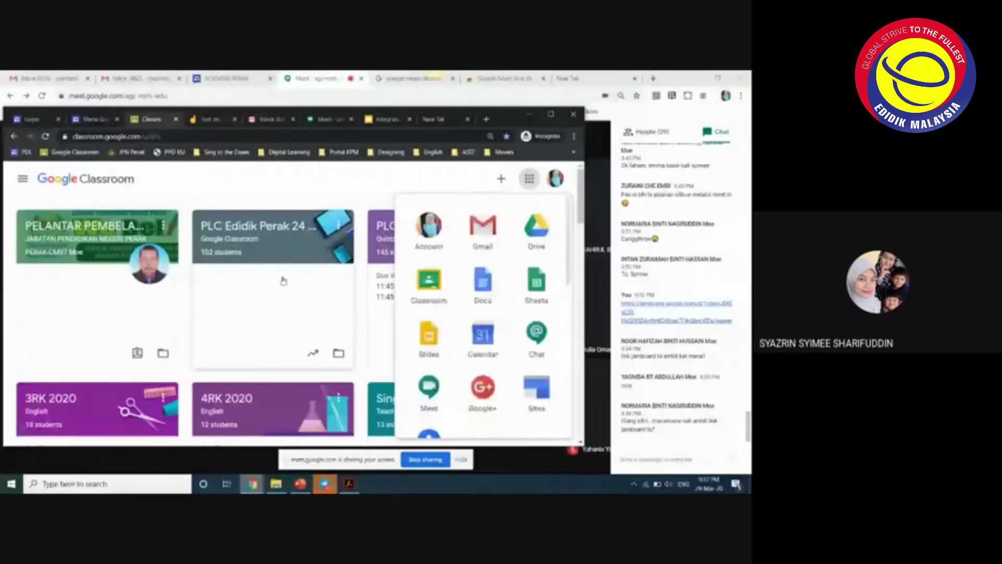
pyautogui.click(201, 320)
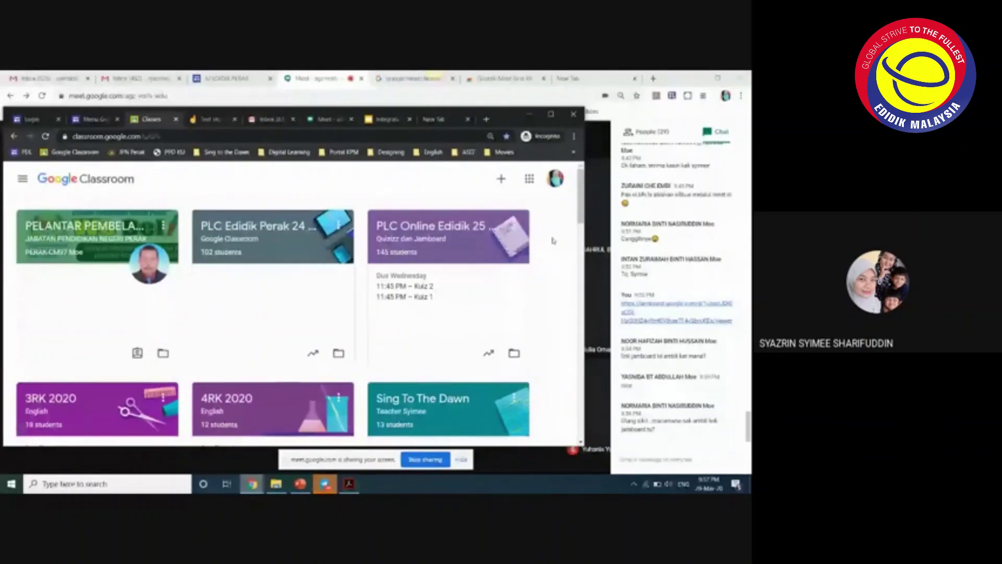
pyautogui.hotkey('ctrl', 'Tab')
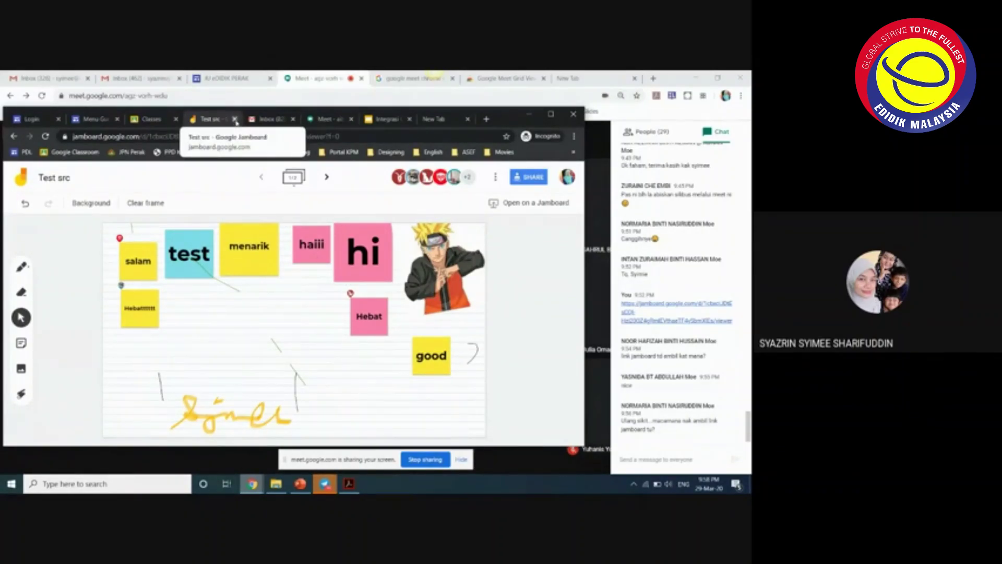
# - Close the Test src jam and open Google Drive from the Classroom apps grid
pyautogui.click(235, 120)
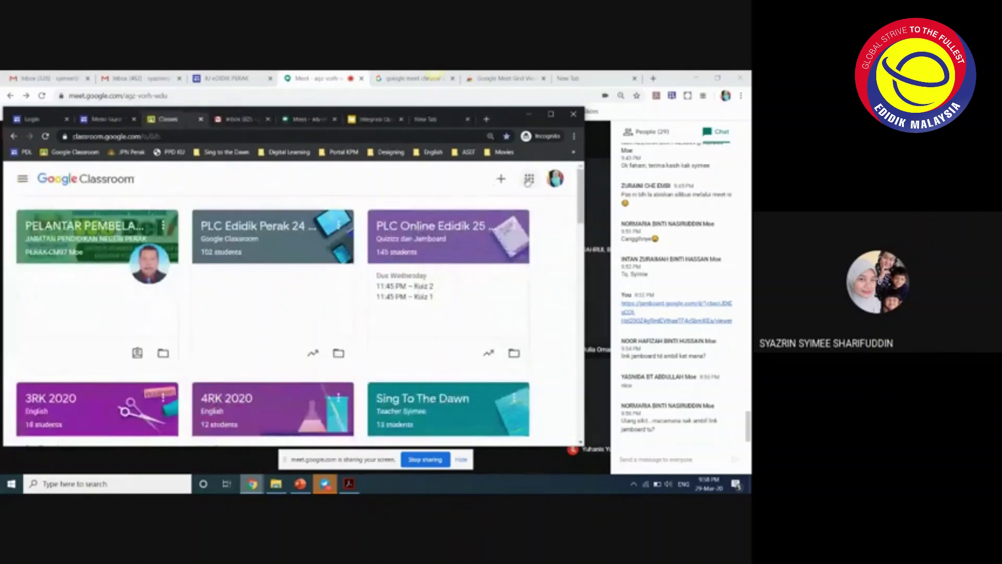
pyautogui.click(529, 180)
pyautogui.click(534, 232)
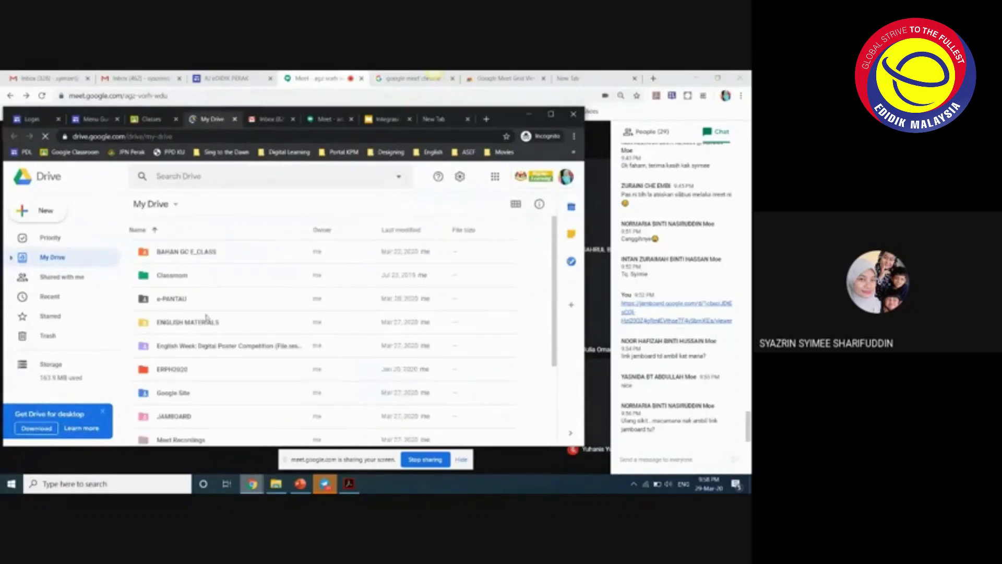
# - Open the JAMBOARD folder in My Drive to list the saved jams
pyautogui.scroll(-3, 209, 321)
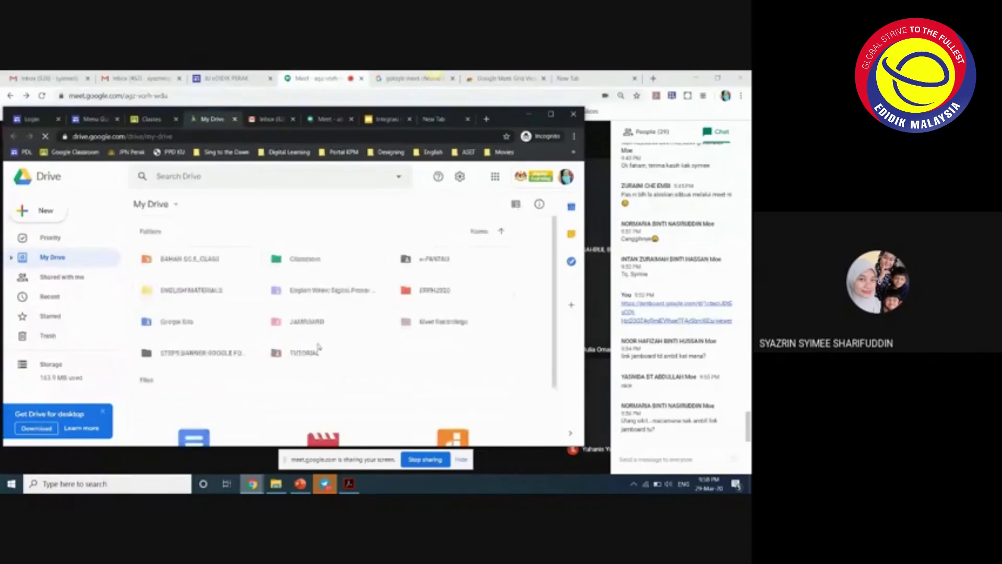
pyautogui.scroll(-2, 430, 378)
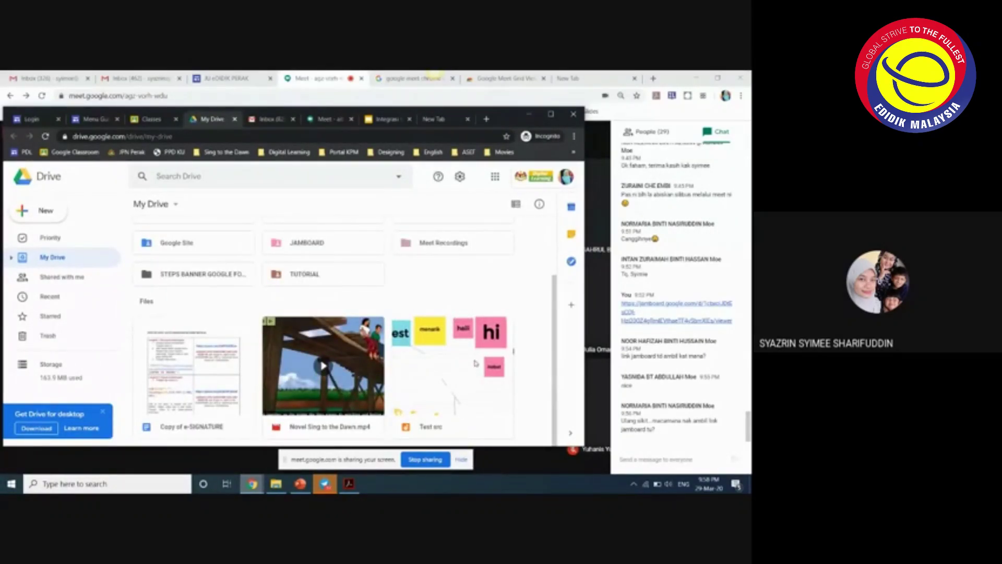
pyautogui.scroll(3, 468, 367)
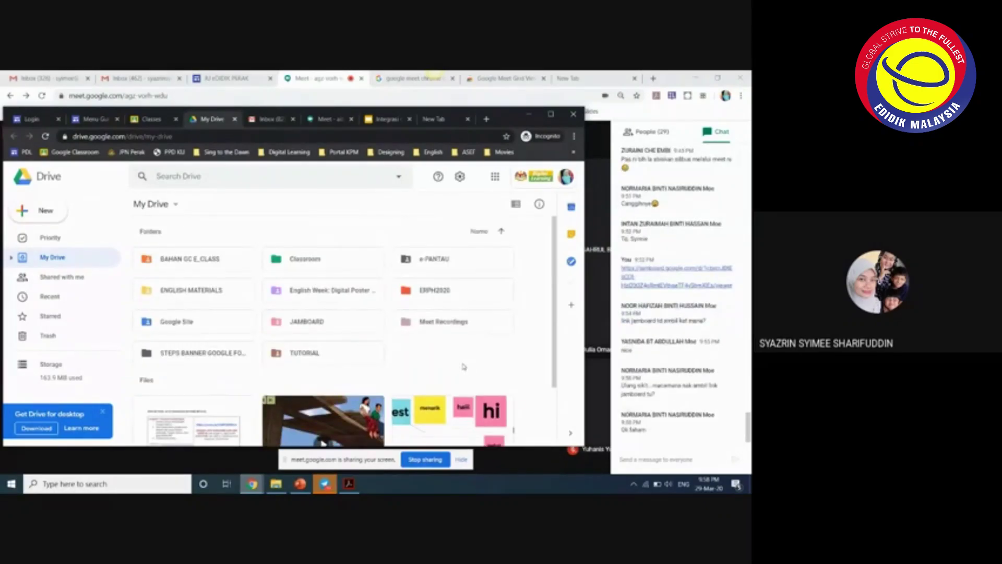
pyautogui.doubleClick(342, 322)
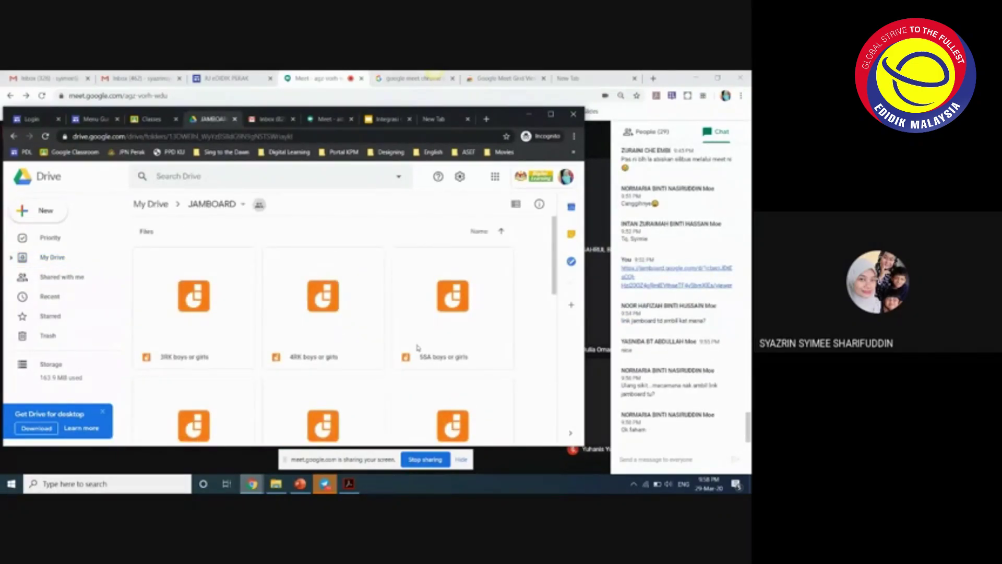
# - Open the 5SA boys or girls jam from the JAMBOARD folder in Jamboard
pyautogui.doubleClick(486, 322)
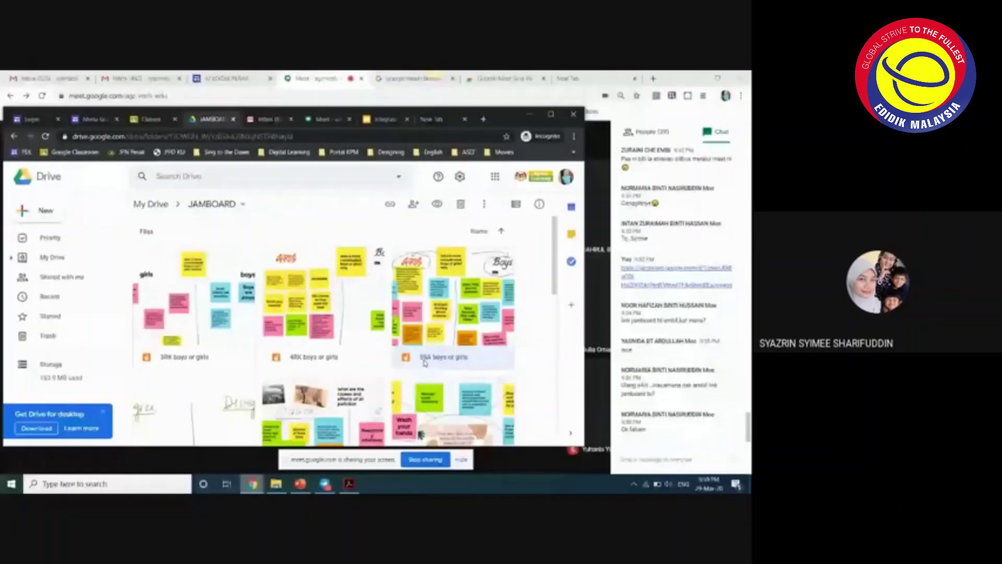
pyautogui.scroll(-3, 424, 362)
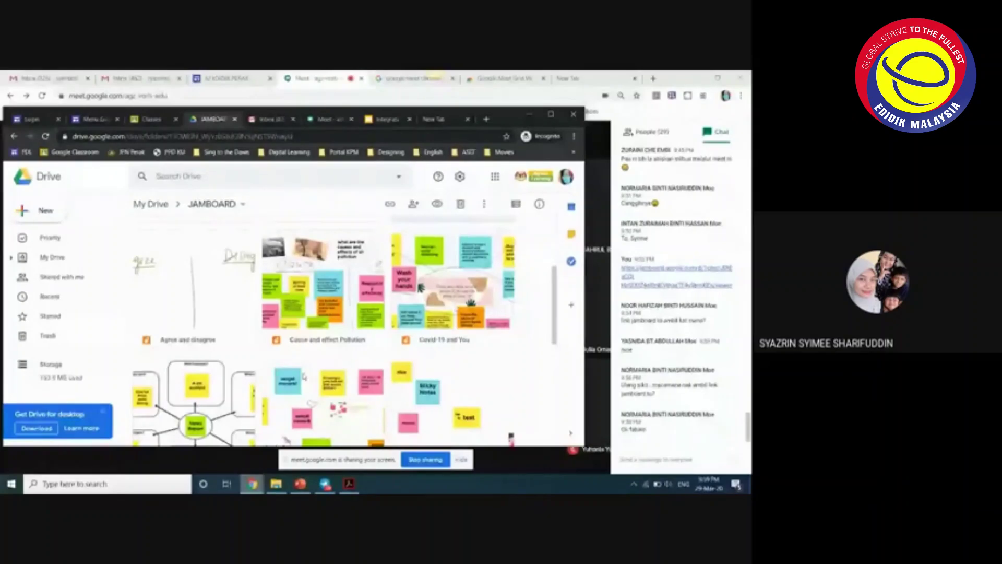
pyautogui.scroll(-5, 445, 309)
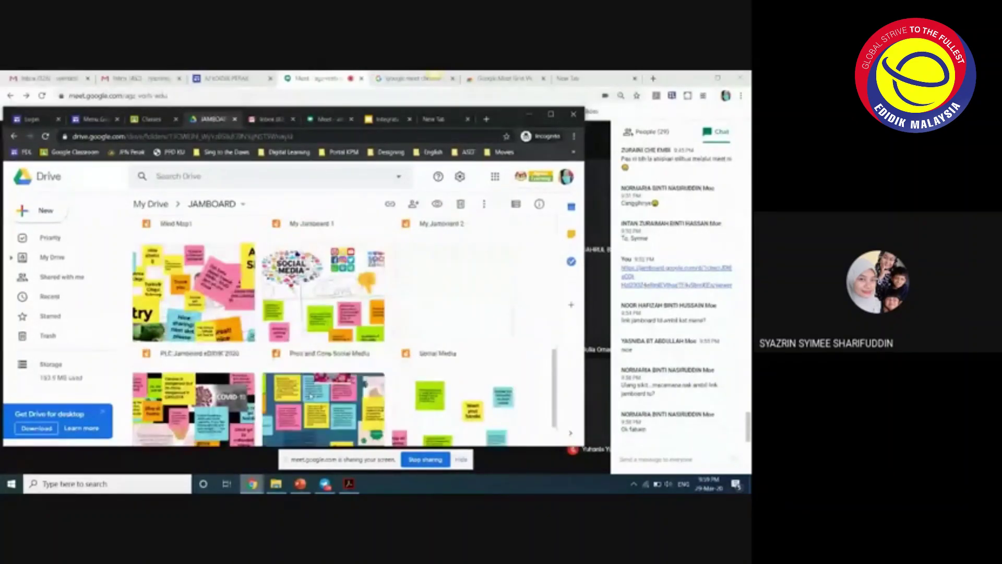
pyautogui.scroll(-2, 311, 396)
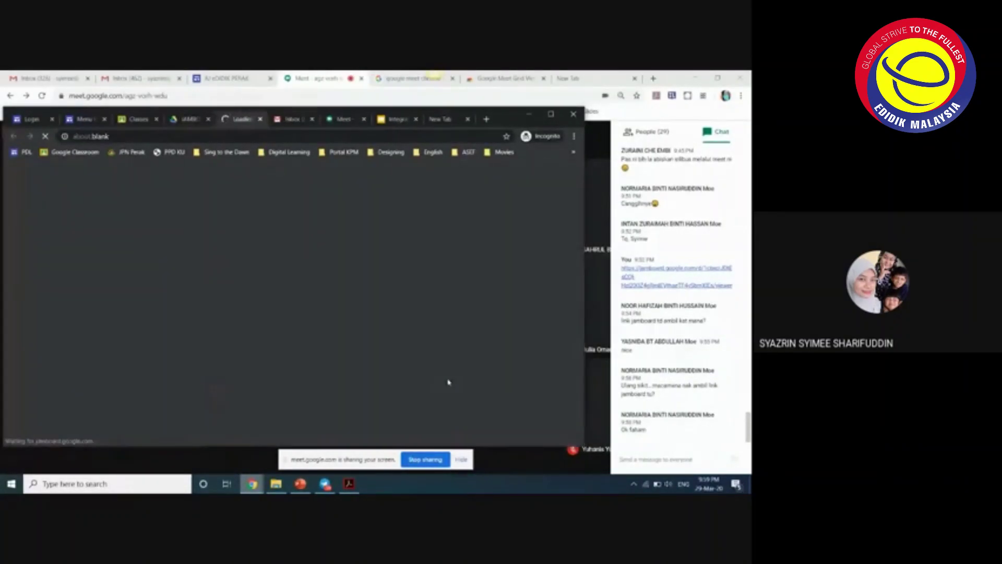
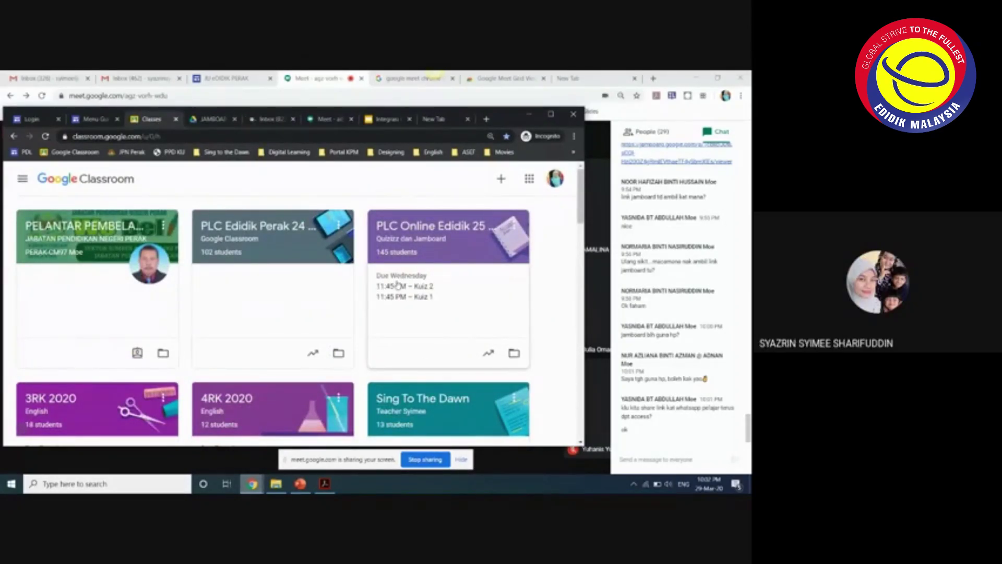
# - Open the 4RK 2020 class from the Classroom home page
pyautogui.click(501, 178)
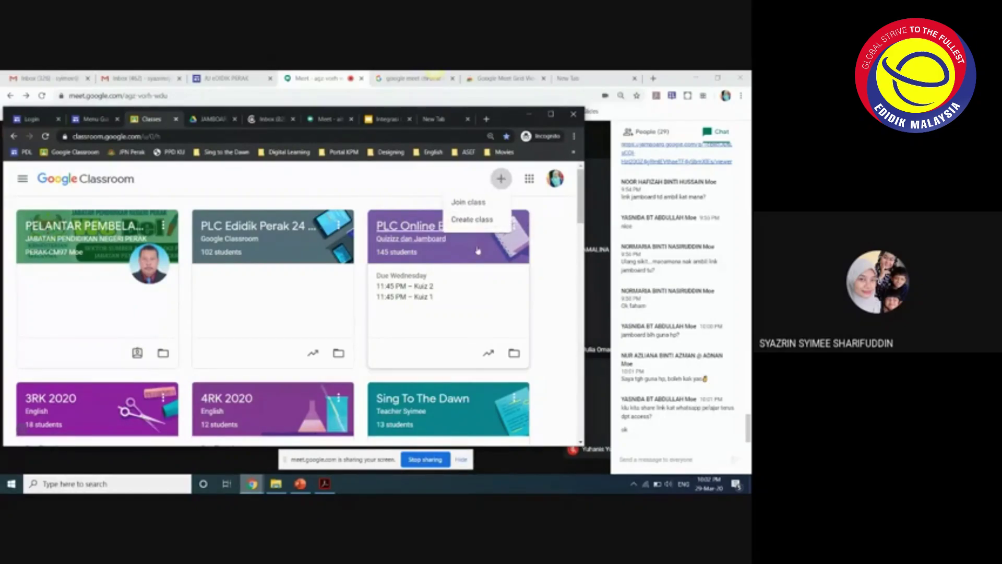
pyautogui.click(543, 306)
pyautogui.scroll(-1, 275, 308)
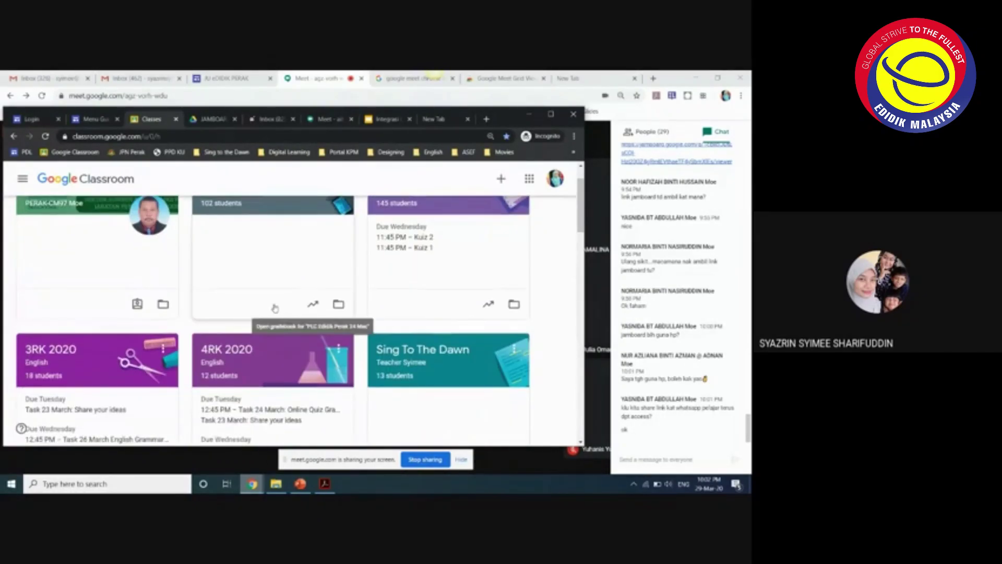
pyautogui.click(238, 351)
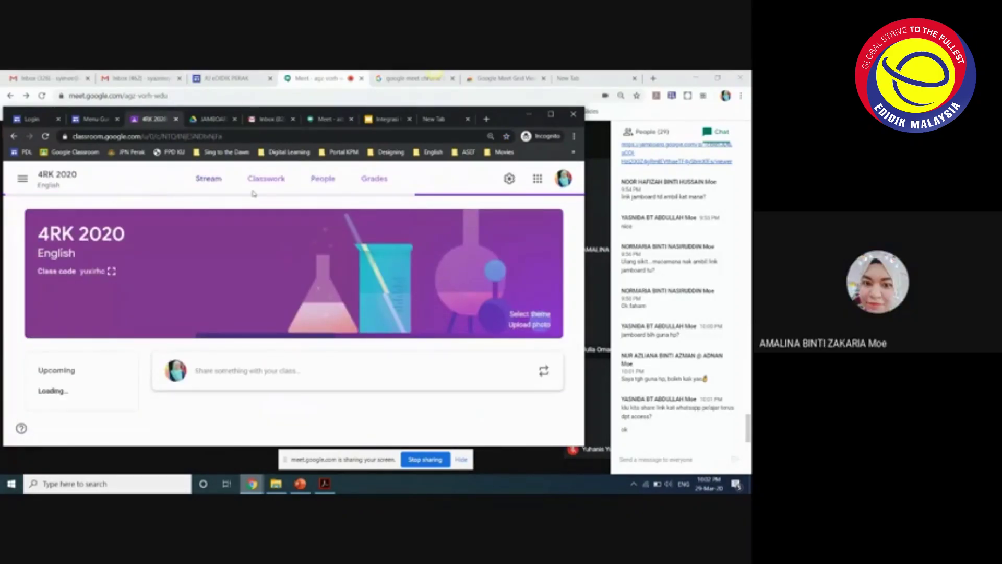
# - Start a new assignment from the class's Classwork page
pyautogui.click(266, 180)
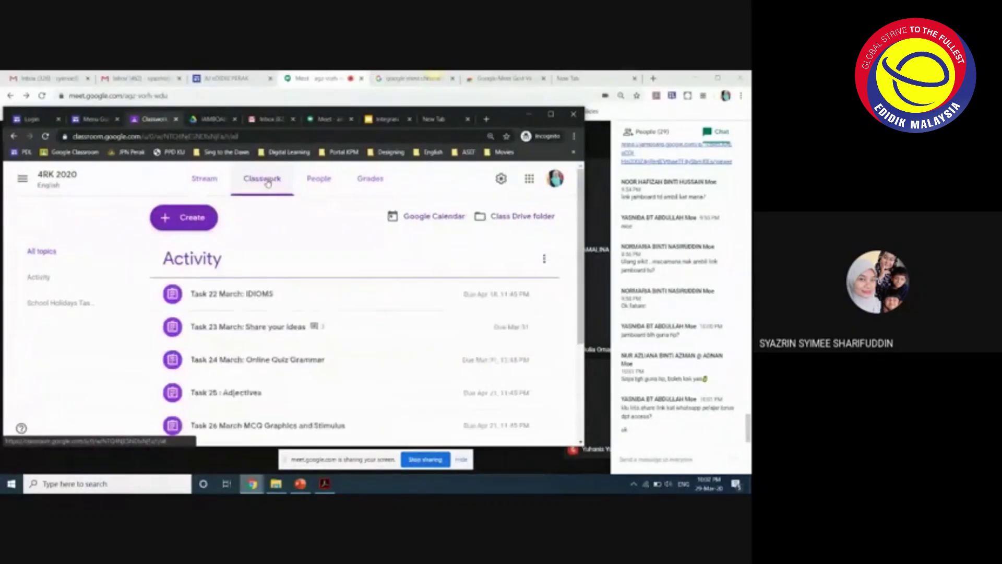
pyautogui.click(185, 217)
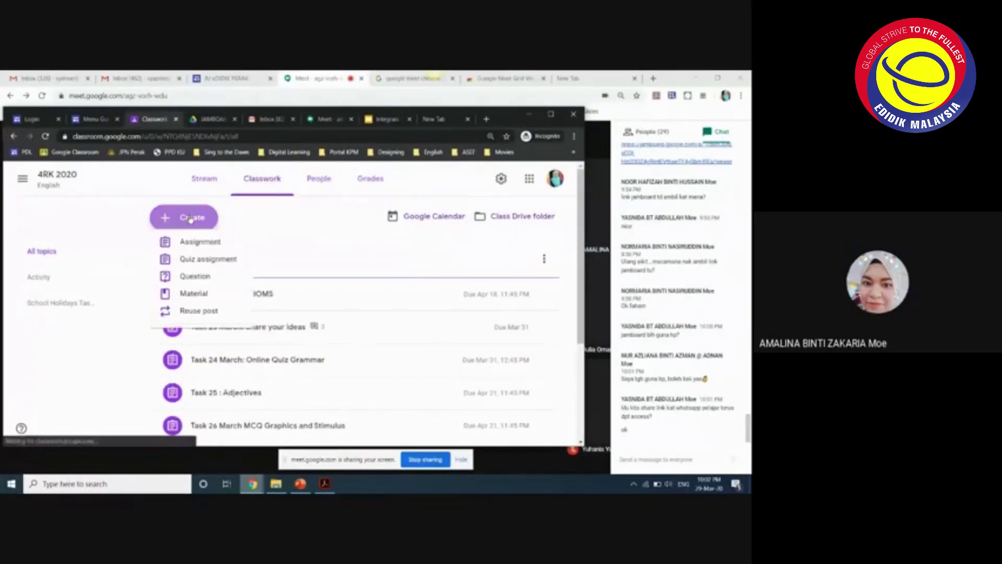
pyautogui.click(211, 251)
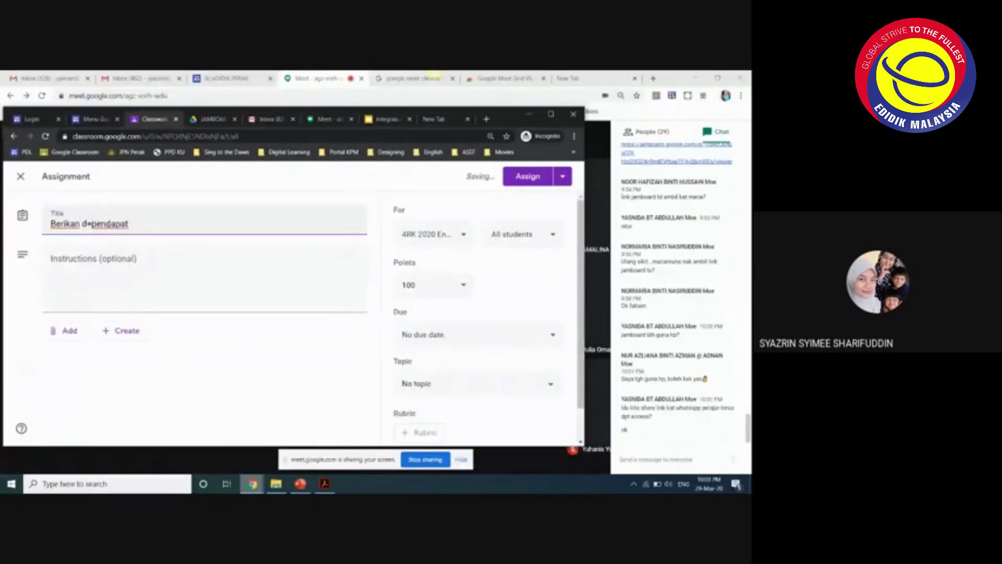
# - Fix the assignment title and attach the pasted Jamboard link
pyautogui.press('BackSpace')
pyautogui.press('BackSpace')
pyautogui.click(66, 330)
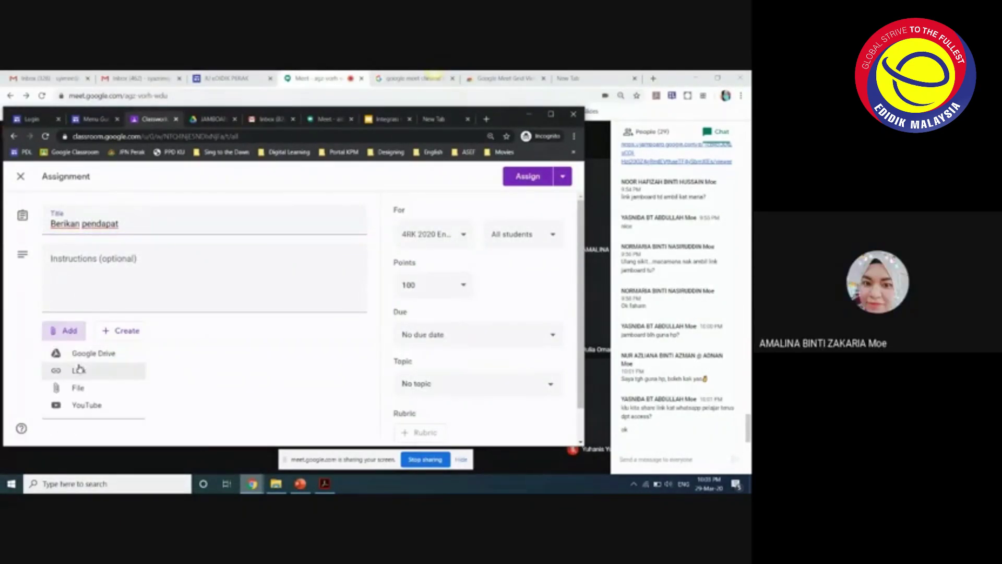
pyautogui.hotkey('ctrl', 'v')
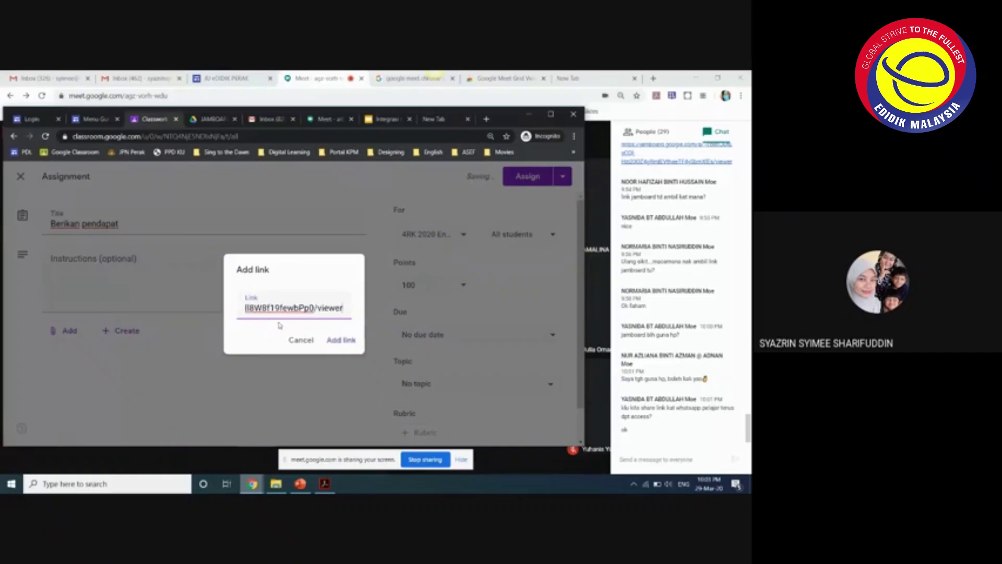
pyautogui.click(336, 337)
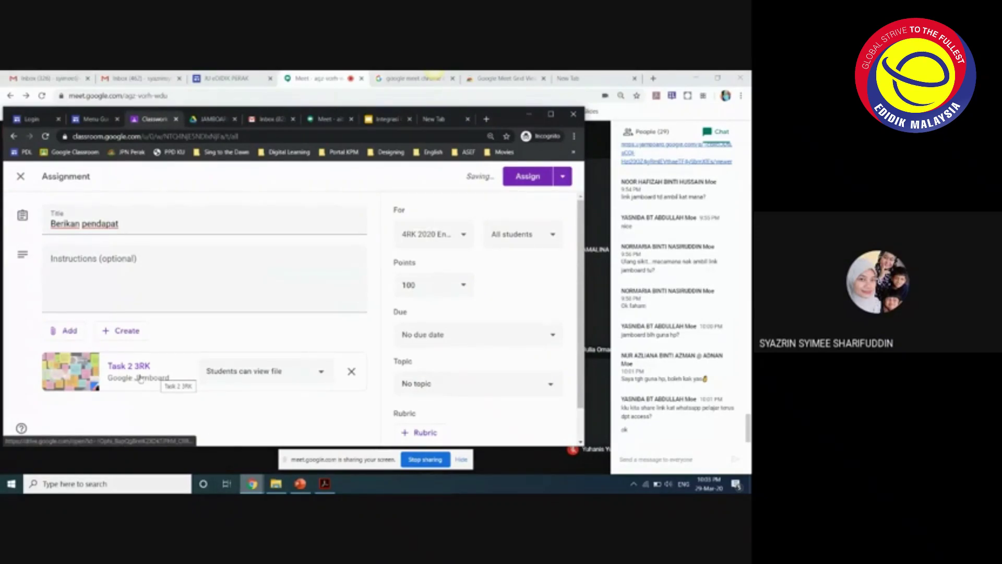
# - Set the Jamboard attachment to 'Students can edit file' and close the Classroom tab
pyautogui.click(321, 377)
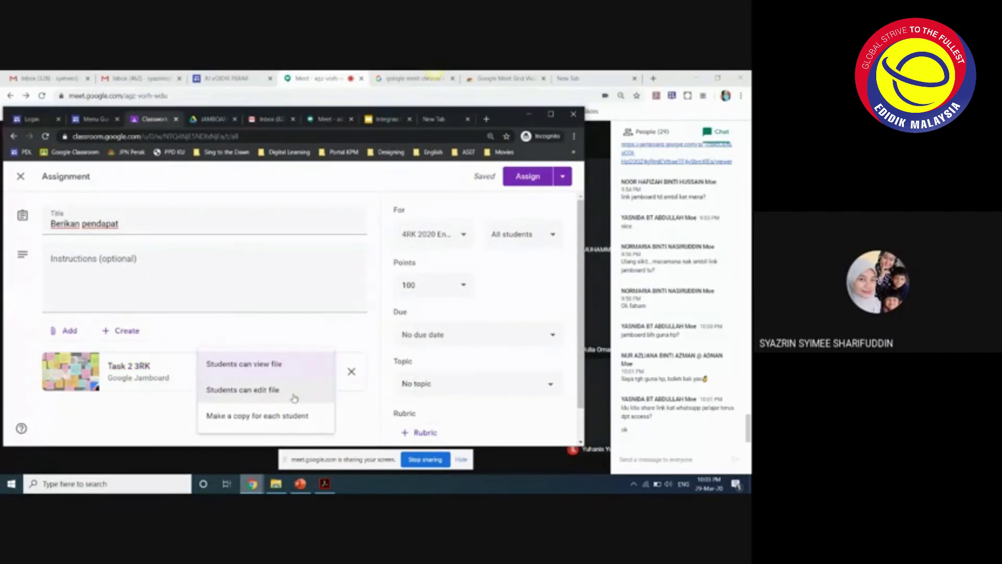
pyautogui.click(294, 398)
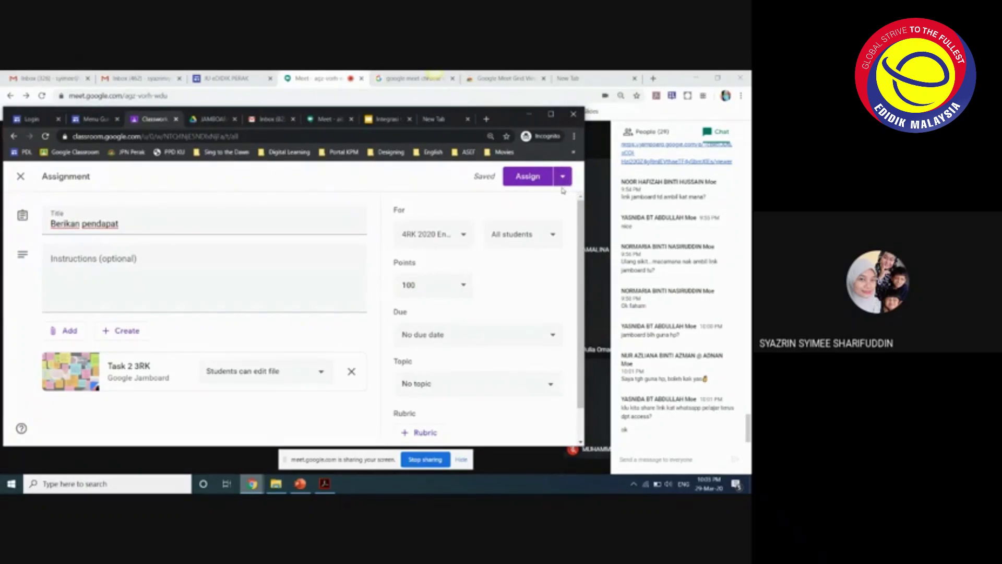
pyautogui.click(175, 121)
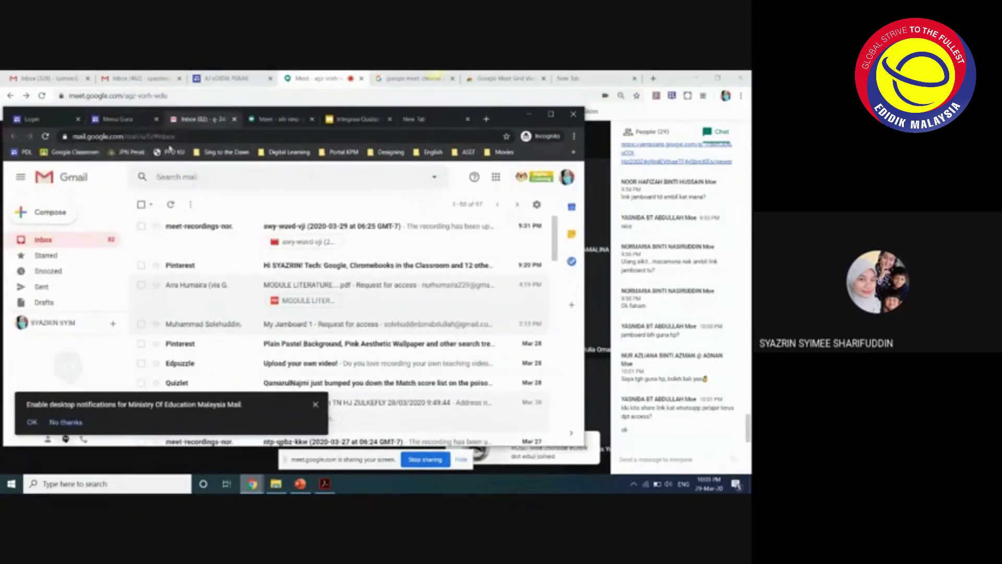
# - Return to the Meet call and mute one participant for everyone from the People list
pyautogui.click(118, 119)
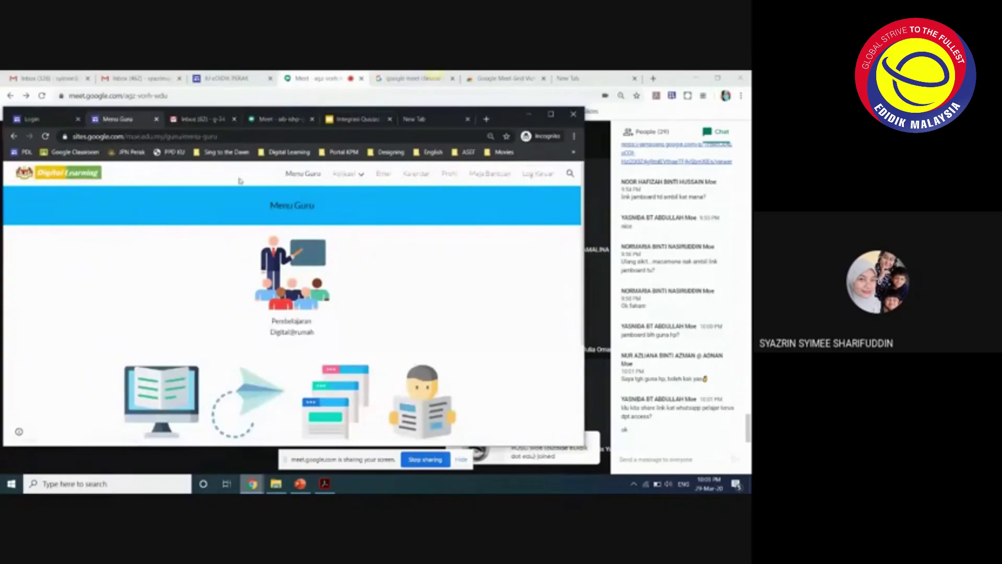
pyautogui.click(594, 403)
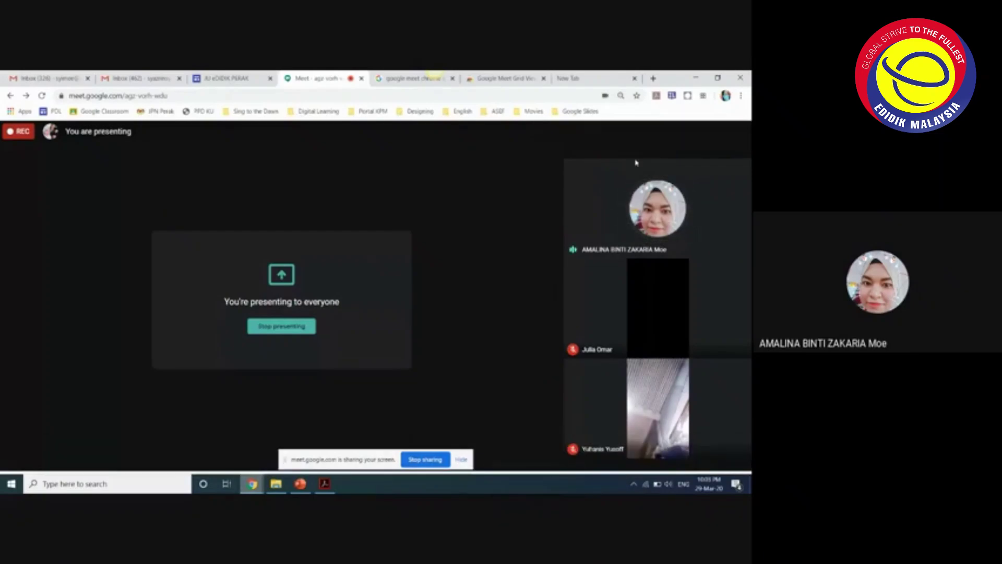
pyautogui.click(694, 133)
pyautogui.rightClick(673, 255)
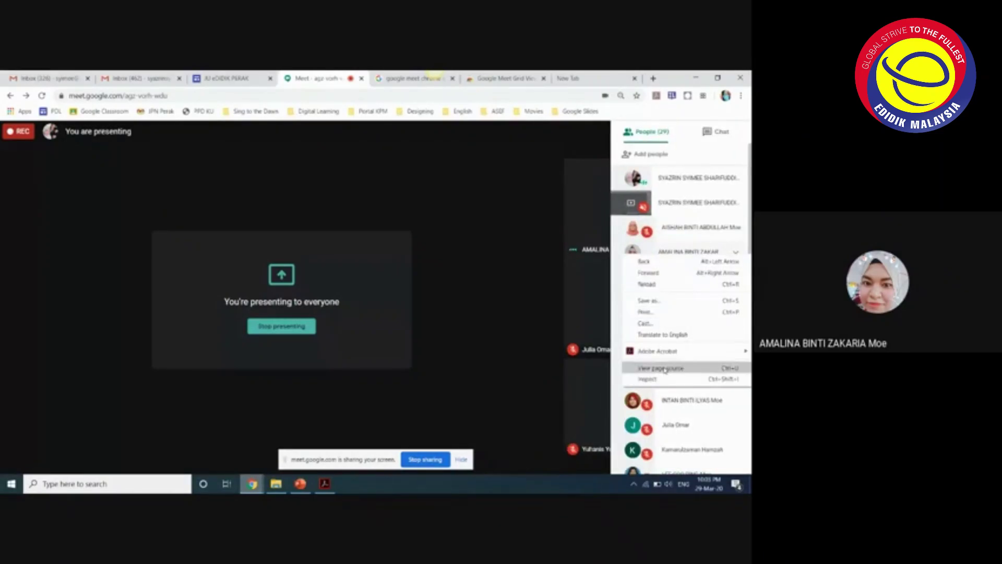
pyautogui.press('Escape')
pyautogui.click(669, 255)
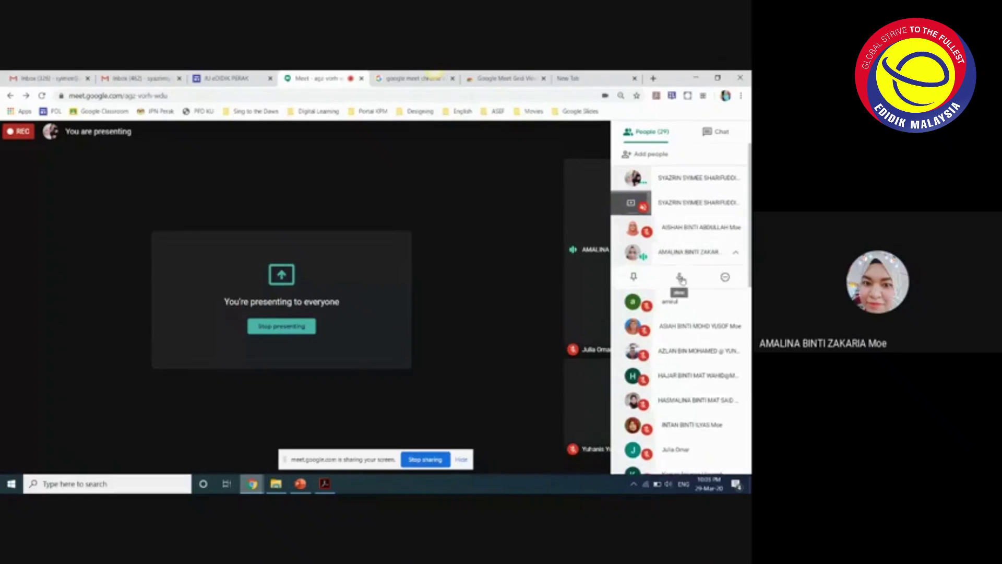
pyautogui.click(681, 278)
pyautogui.click(431, 316)
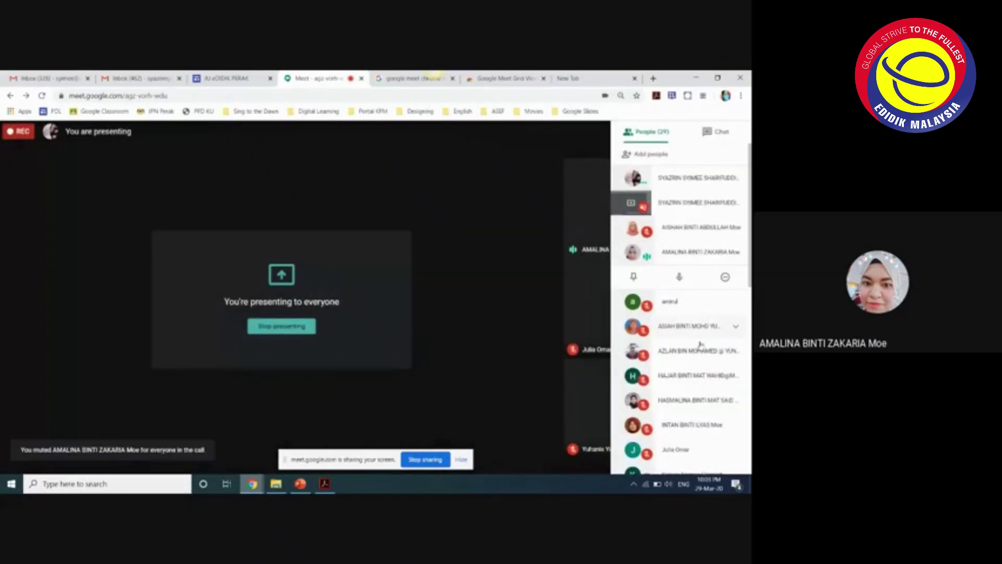
# - Switch the side panel back to the chat messages
pyautogui.scroll(-3, 700, 350)
pyautogui.scroll(1, 697, 375)
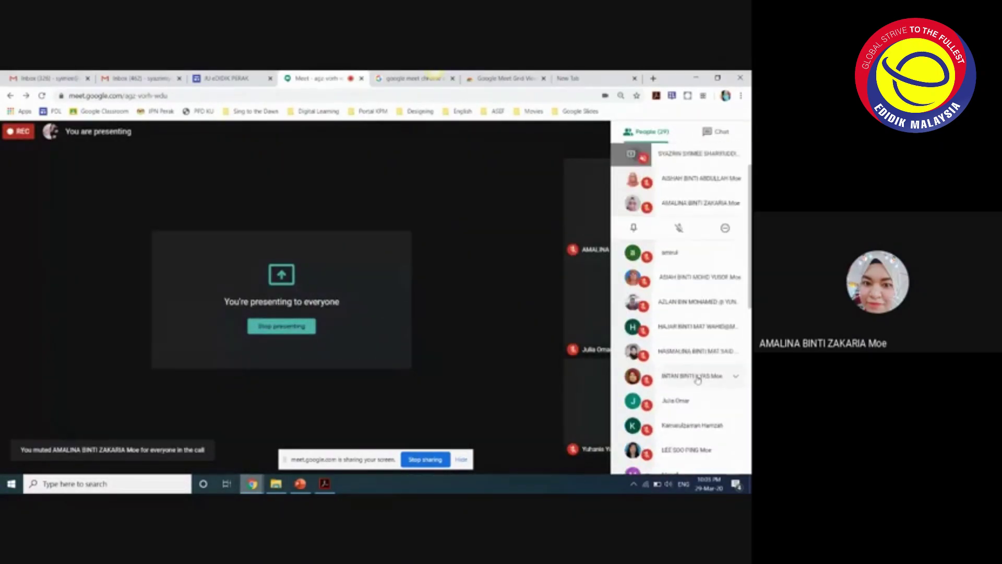
pyautogui.click(721, 134)
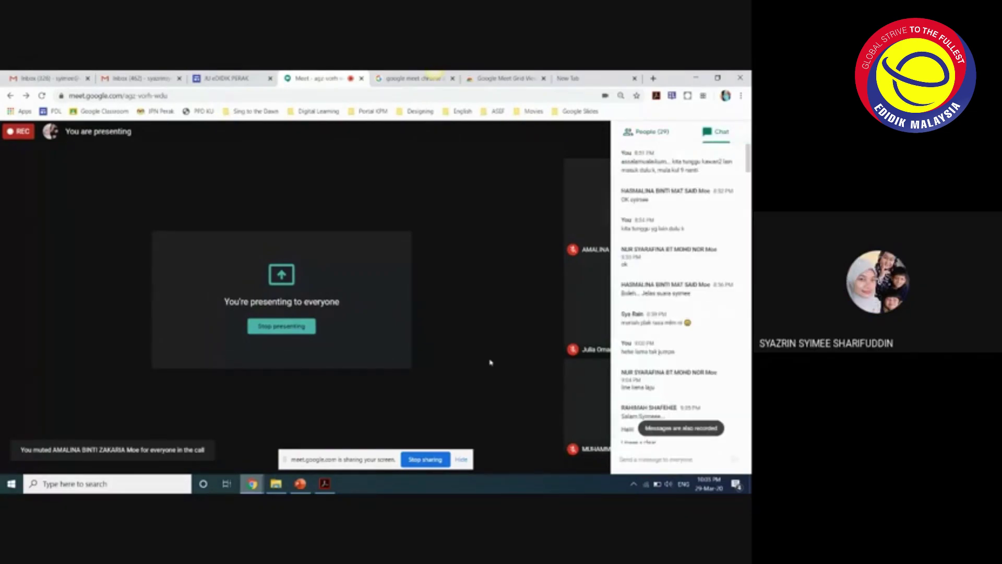
# - Read through the chat messages, then stop sharing the browser screen with the call
pyautogui.scroll(-5, 647, 402)
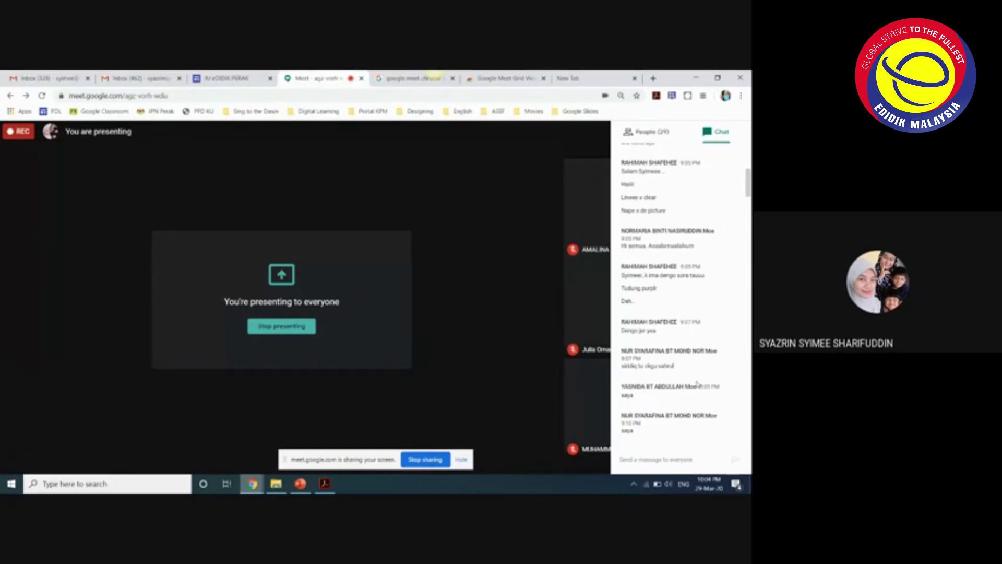
pyautogui.scroll(-10, 697, 383)
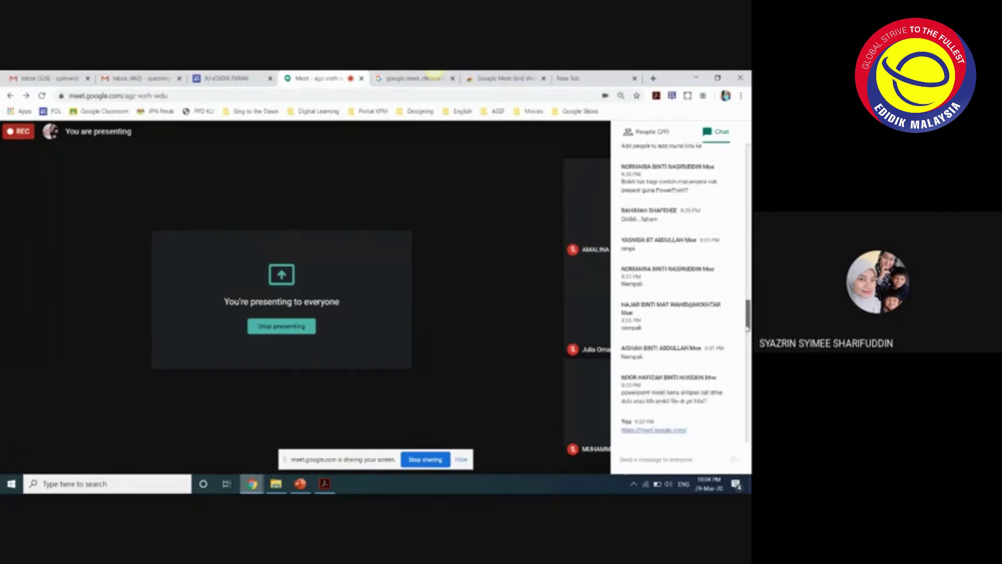
pyautogui.scroll(-10, 747, 328)
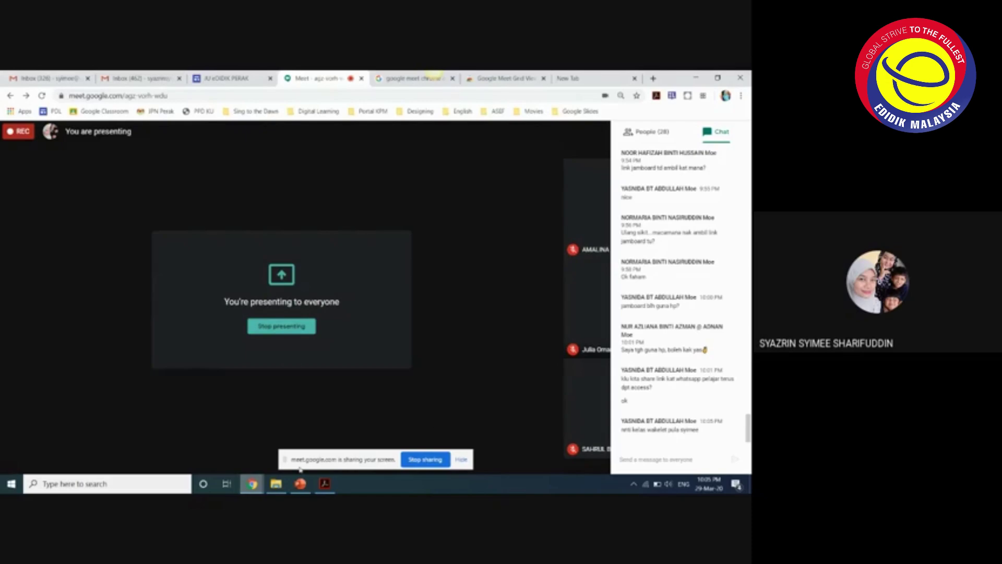
pyautogui.moveTo(276, 484)
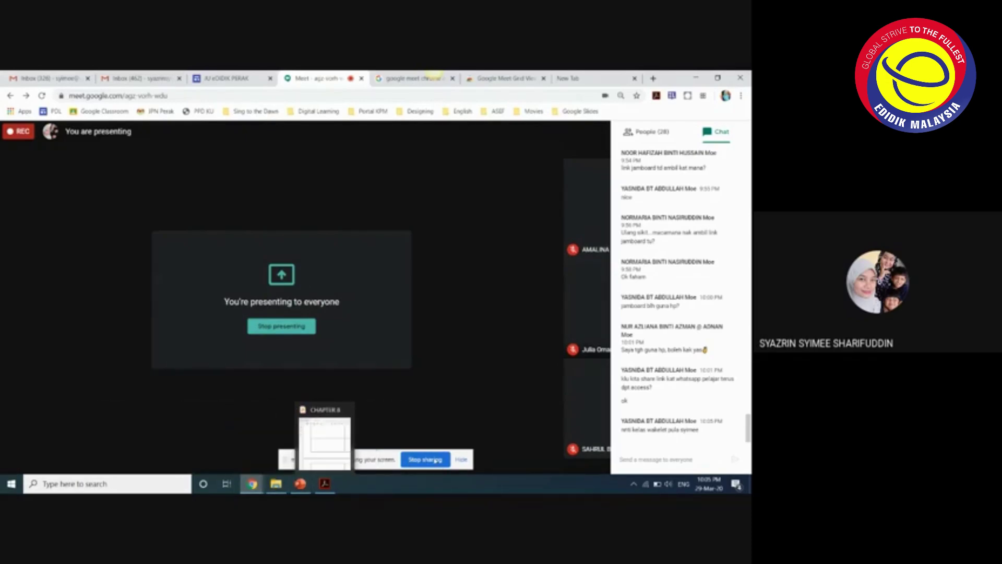
pyautogui.click(425, 460)
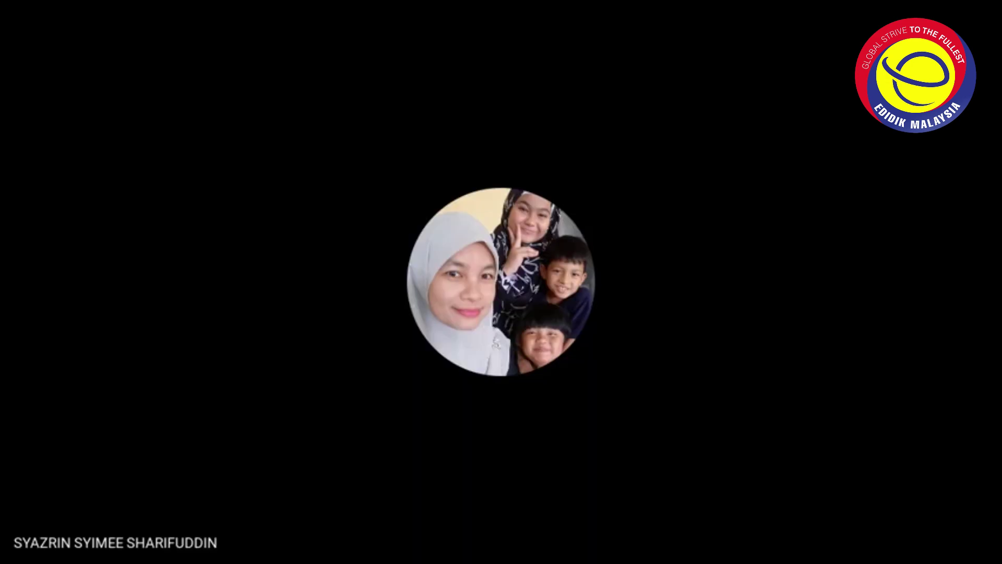